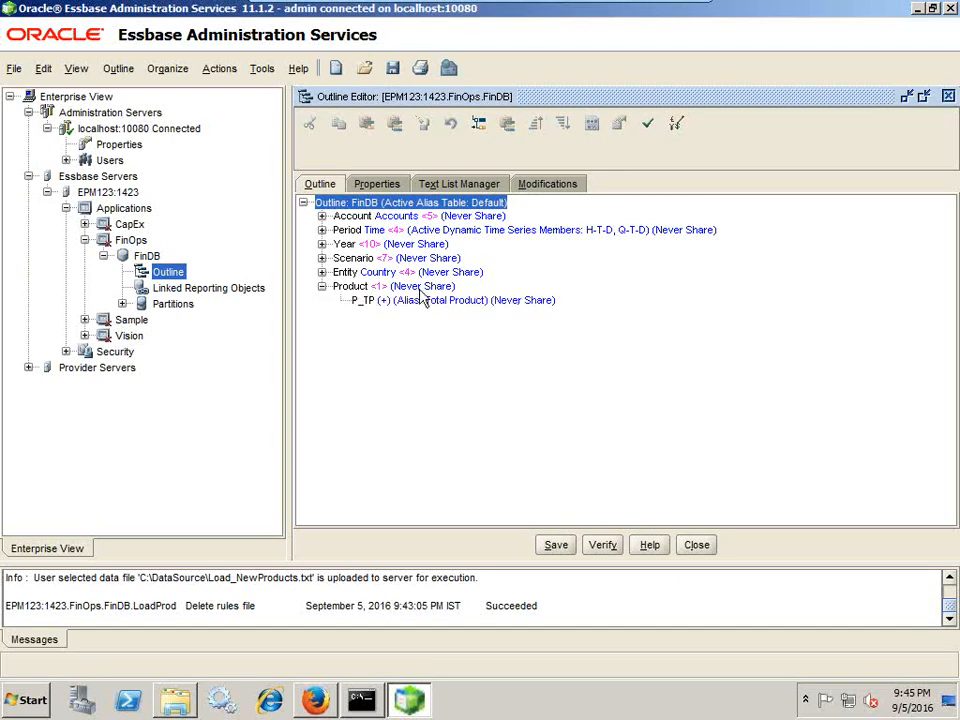
Review the parent and child product members in the Load_NewProducts text file from the DataSource folder
left_click(174, 700)
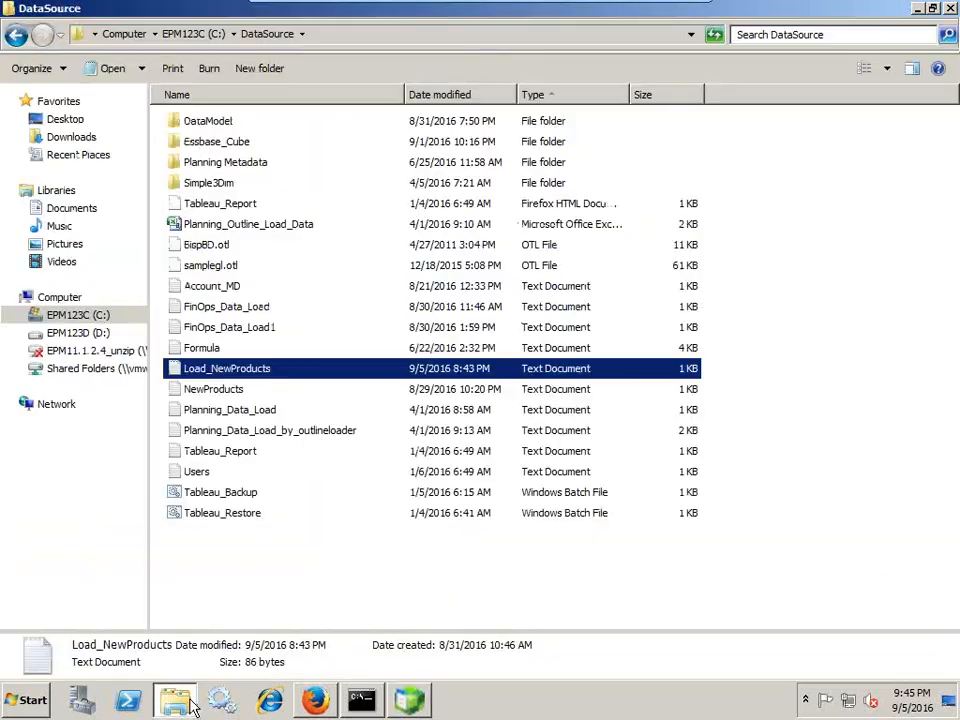
left_click(918, 9)
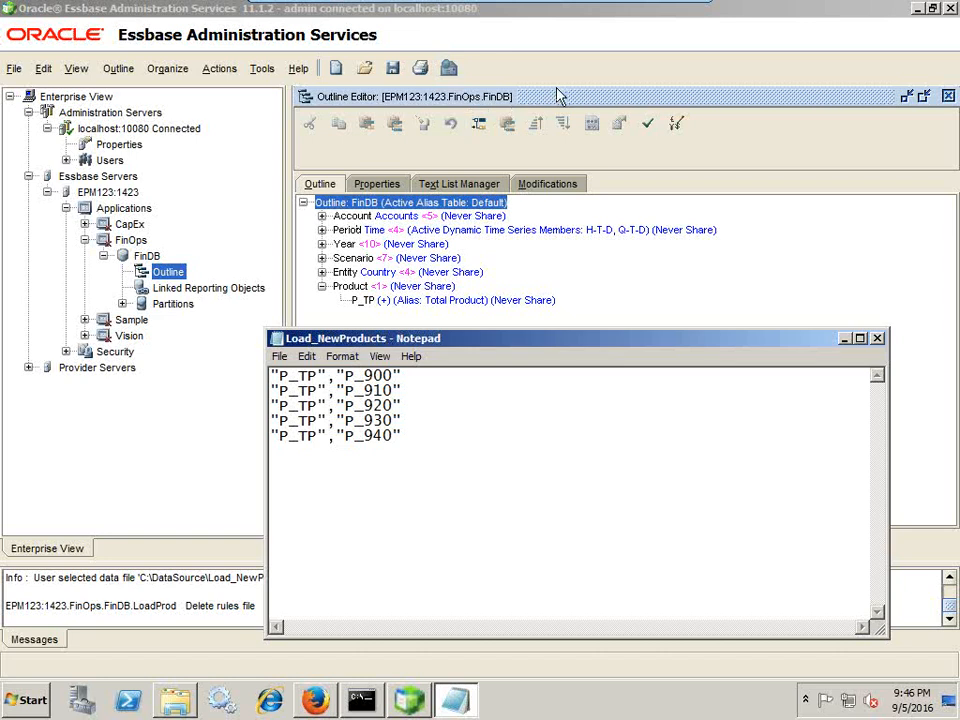
left_click(877, 340)
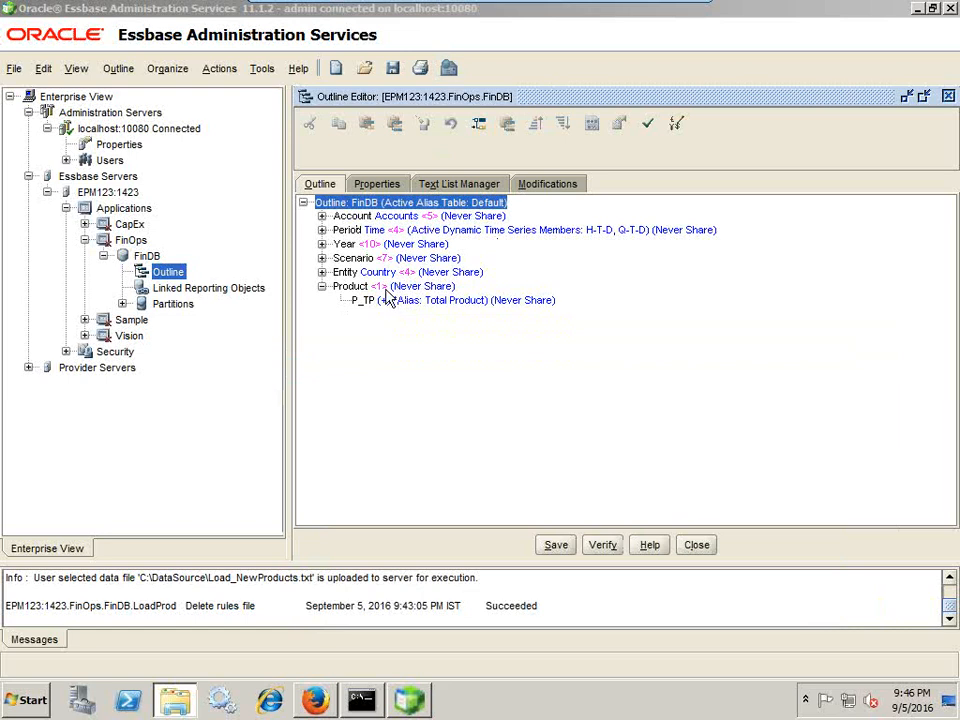
Create a new rules file in Essbase Administration Services
left_click(15, 70)
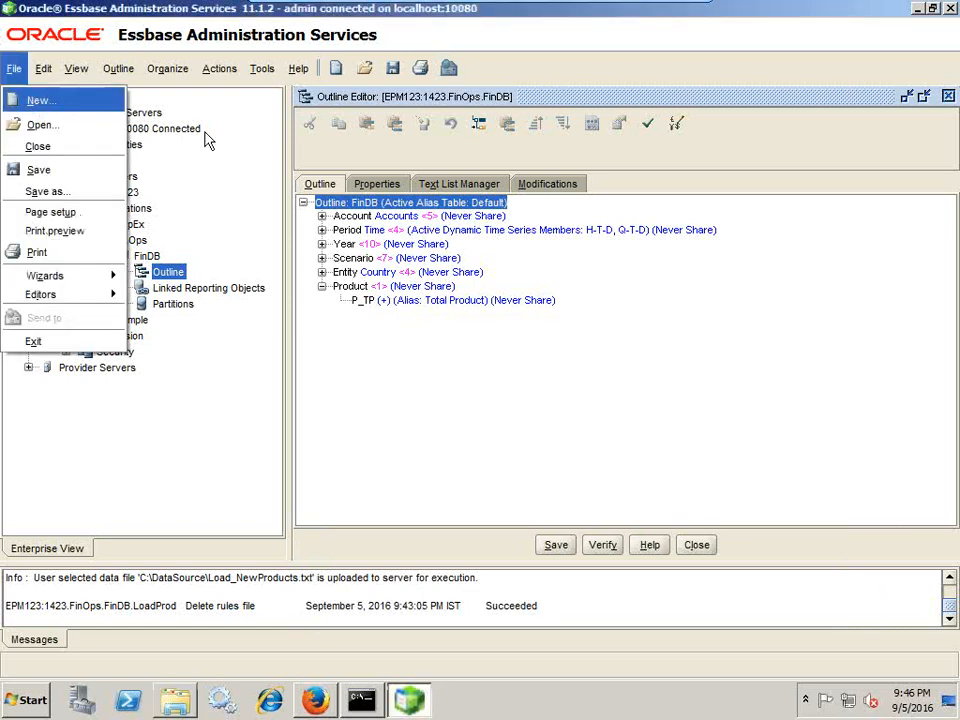
left_click(441, 211)
left_click(420, 360)
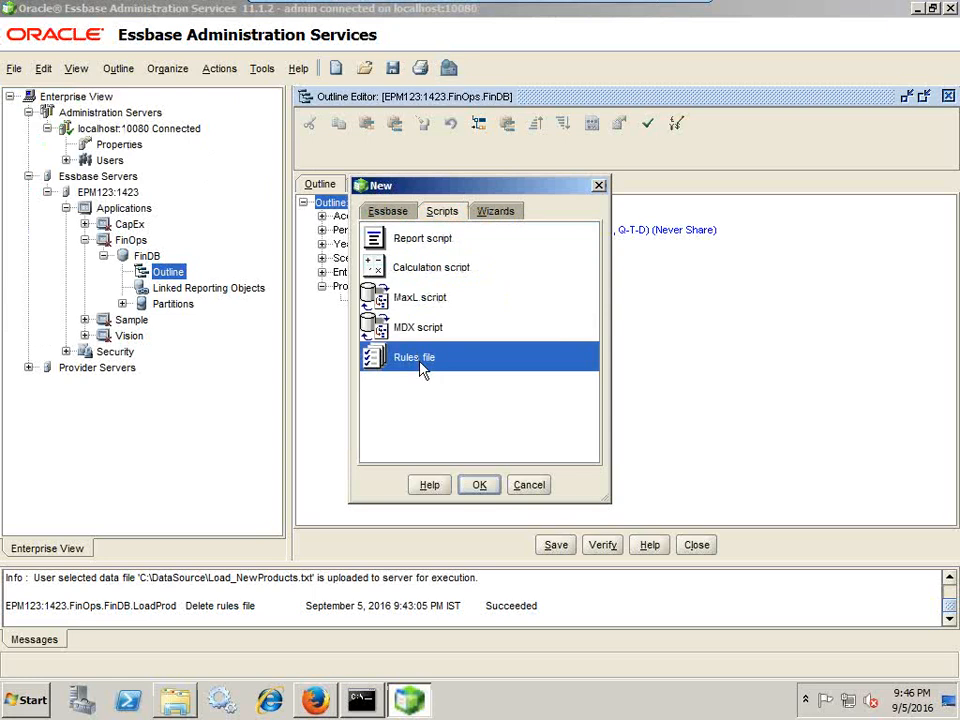
left_click(482, 486)
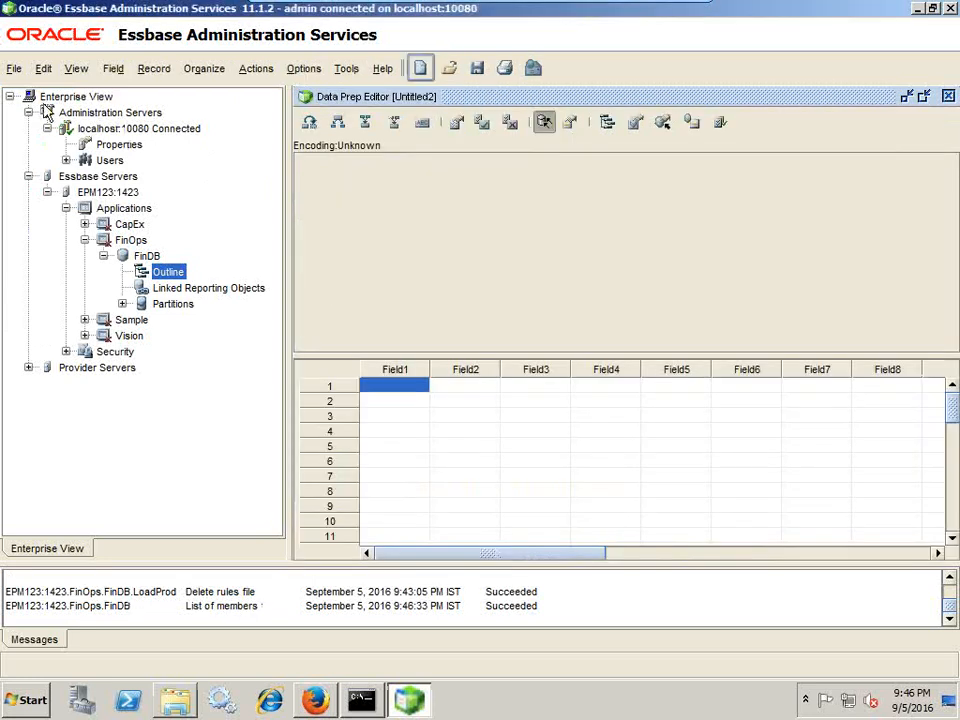
Load the data file Load_NewProducts.txt from the DataSource folder into the new rules file
left_click(15, 68)
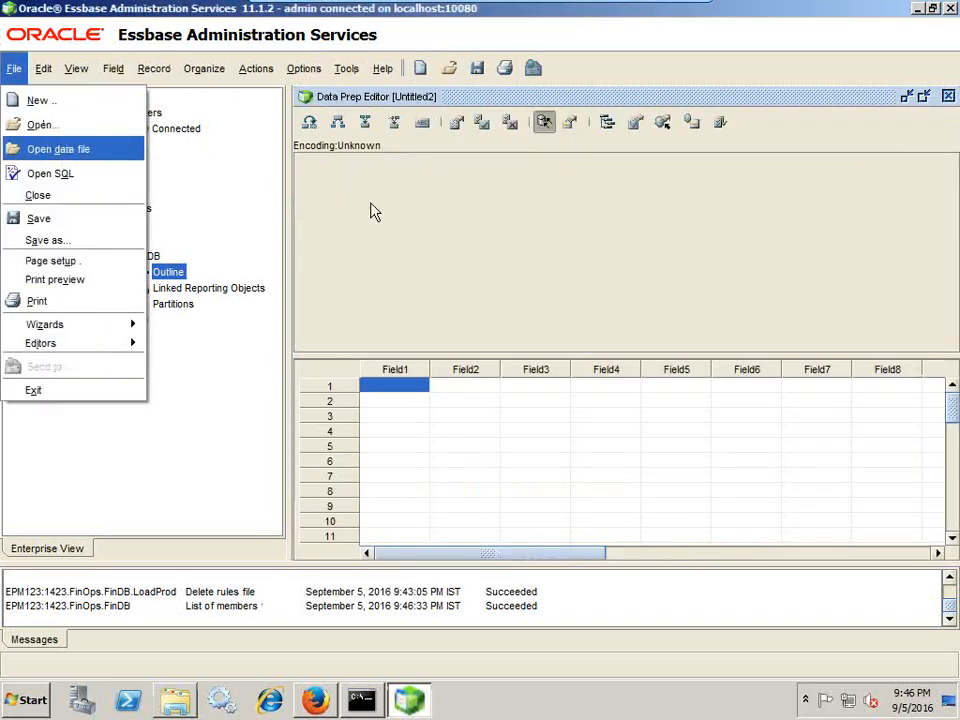
left_click(100, 148)
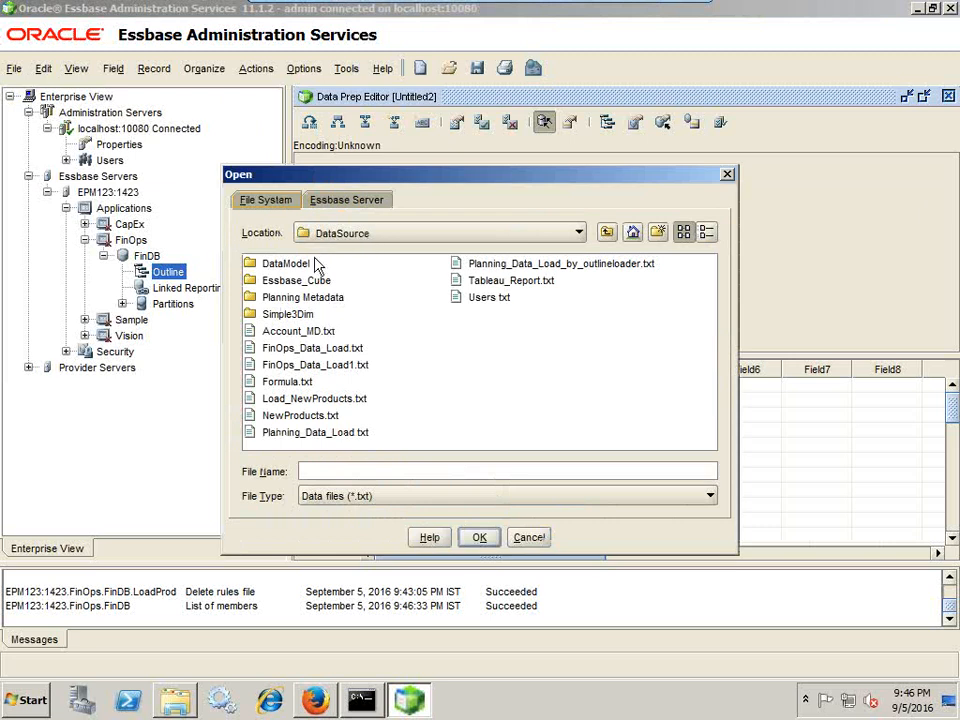
left_click(318, 399)
left_click(480, 537)
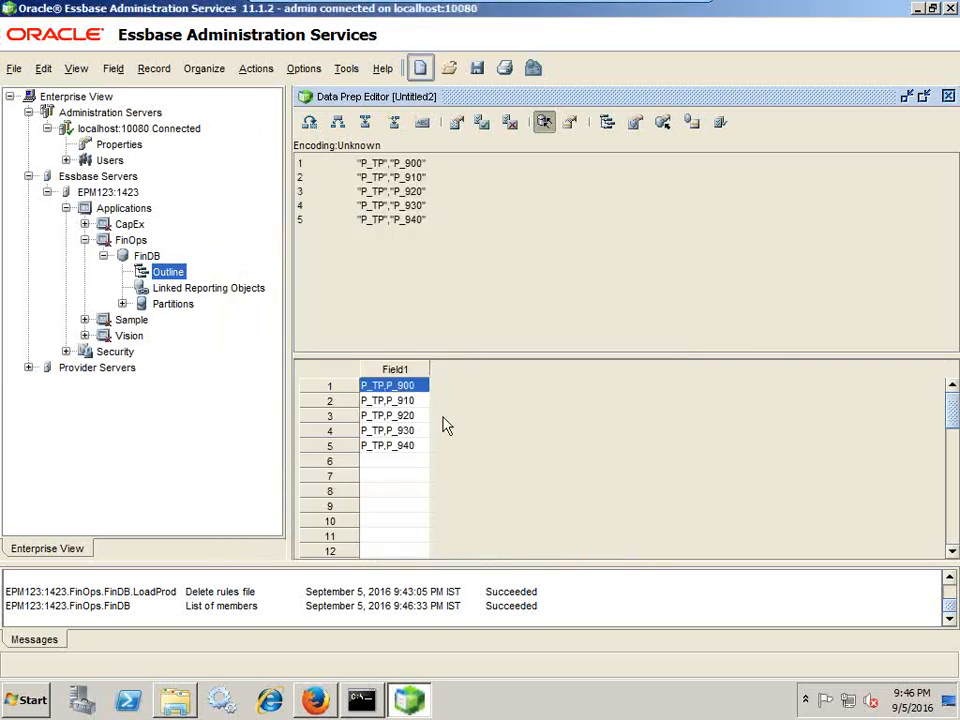
Set the data source delimiter to Comma so the records split into two fields
left_click(635, 122)
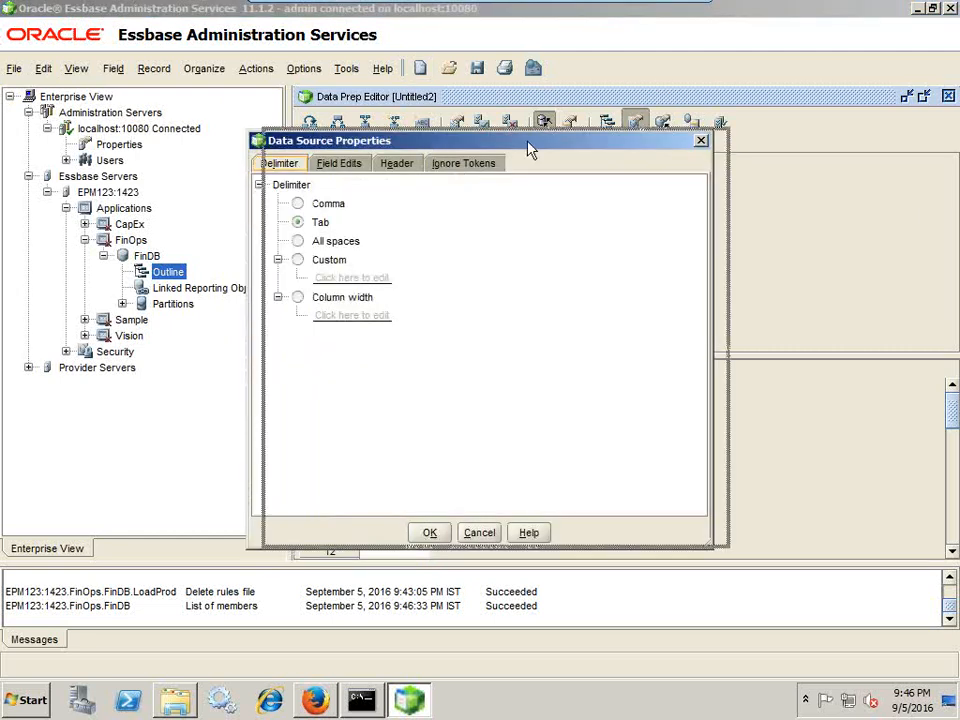
left_click_drag(529, 144, 752, 124)
left_click(521, 184)
left_click(652, 513)
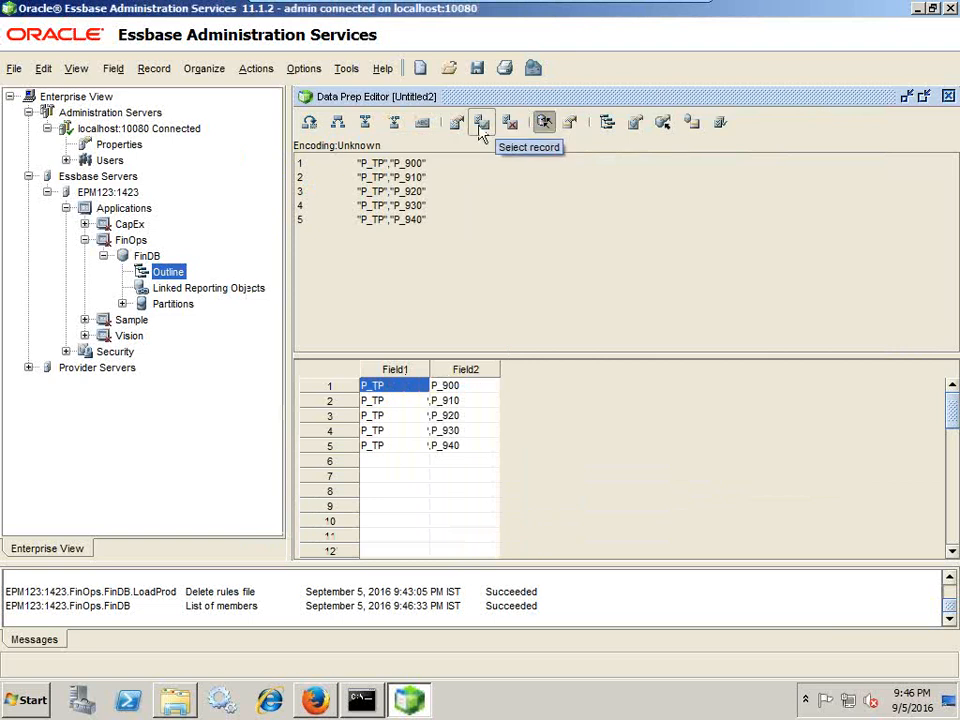
Define field 1's dimension build properties with Product as the dimension and Parent as the field type
left_click(450, 122)
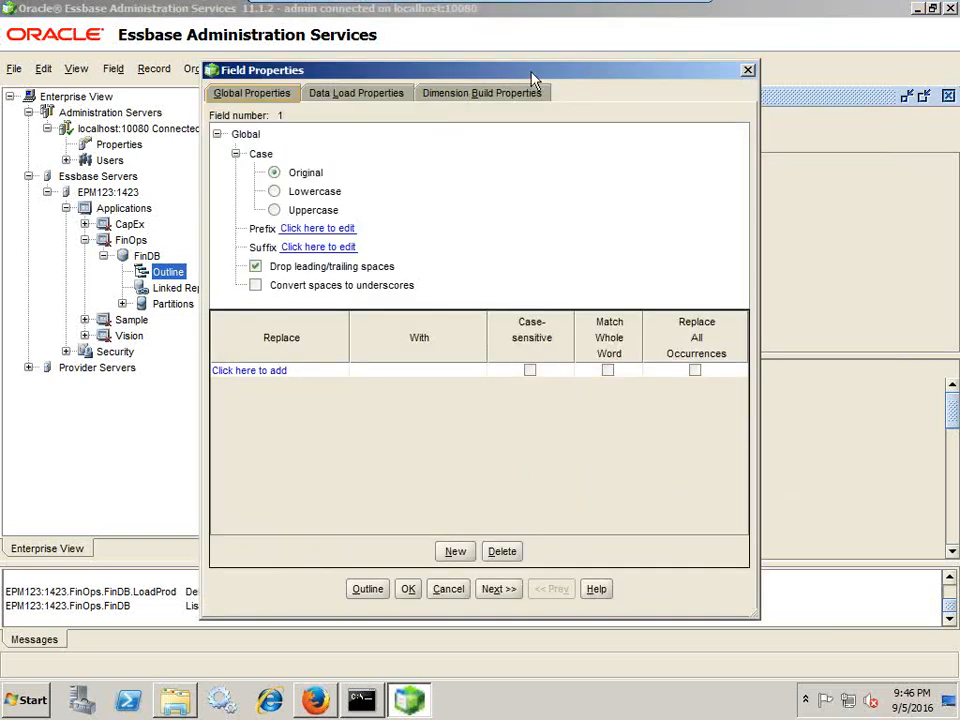
left_click_drag(532, 78, 911, 60)
left_click(888, 76)
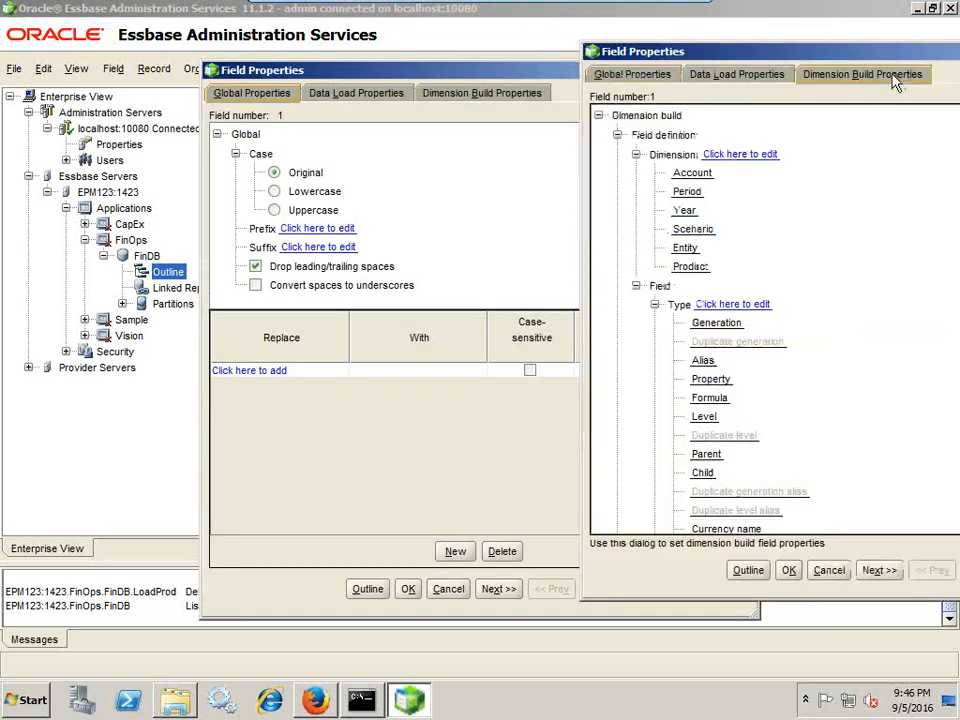
left_click(690, 266)
scroll(739, 261, "down", 2)
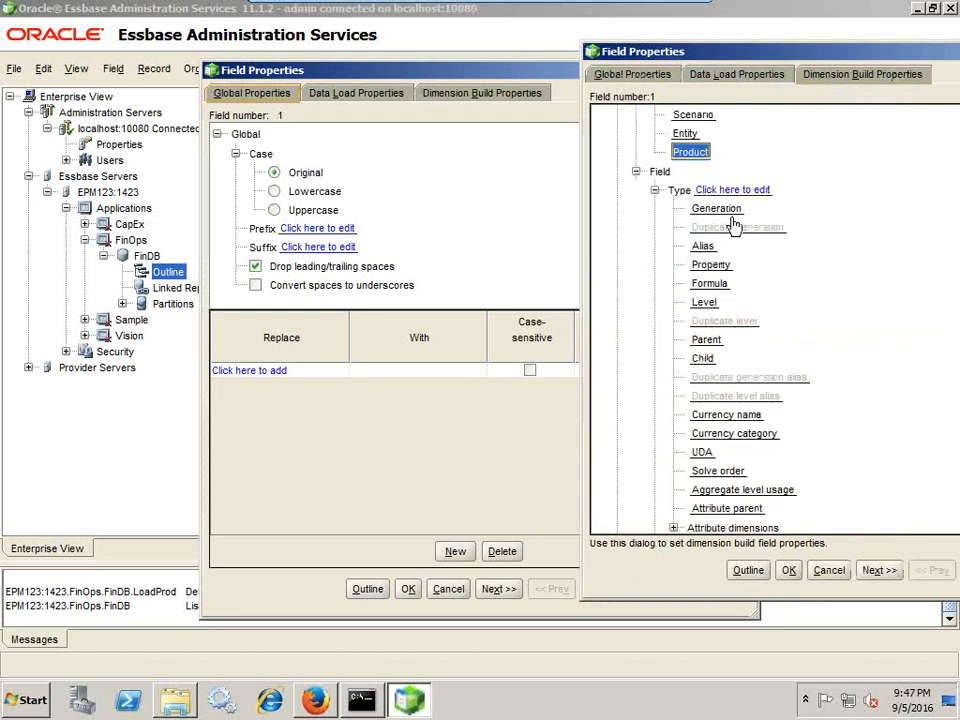
left_click(706, 340)
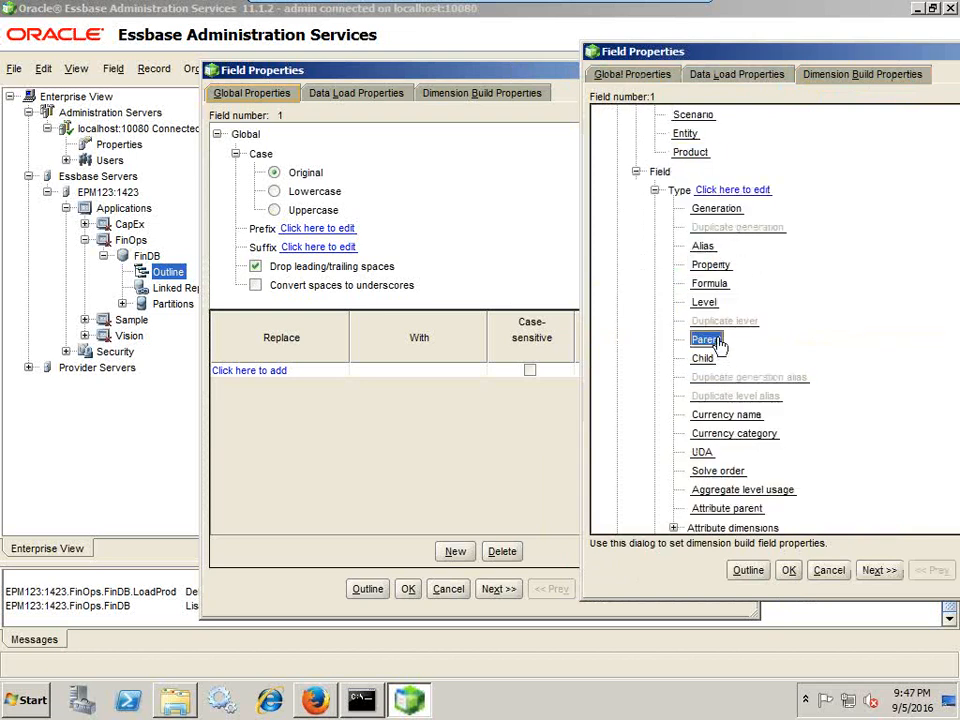
Define field 2's dimension build properties with Product as the dimension and Child as the field type, and apply the field properties
left_click(880, 570)
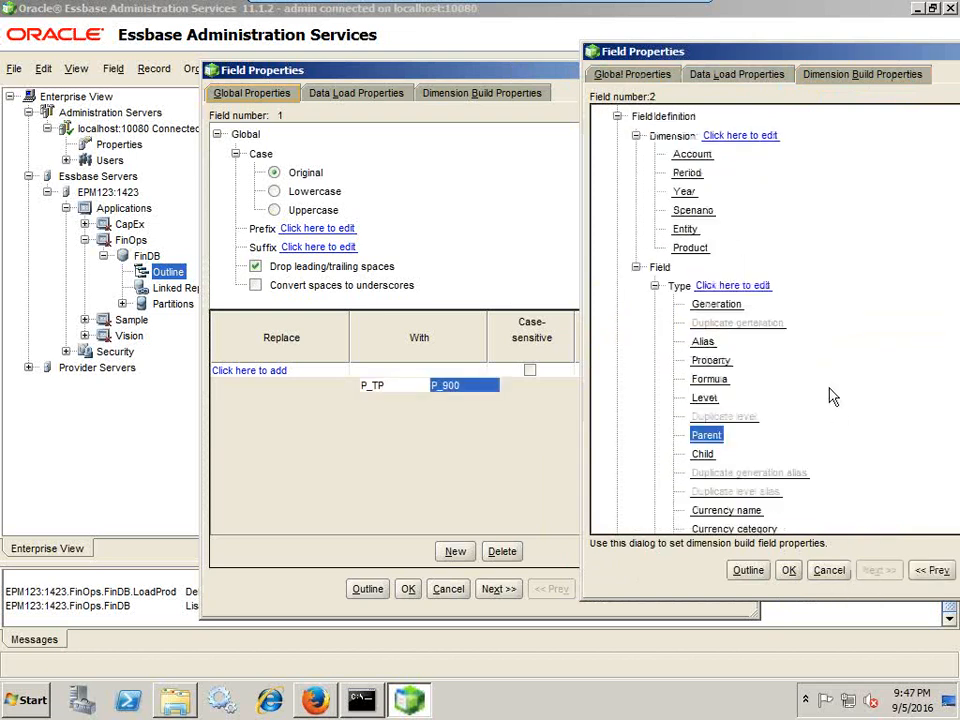
left_click(700, 268)
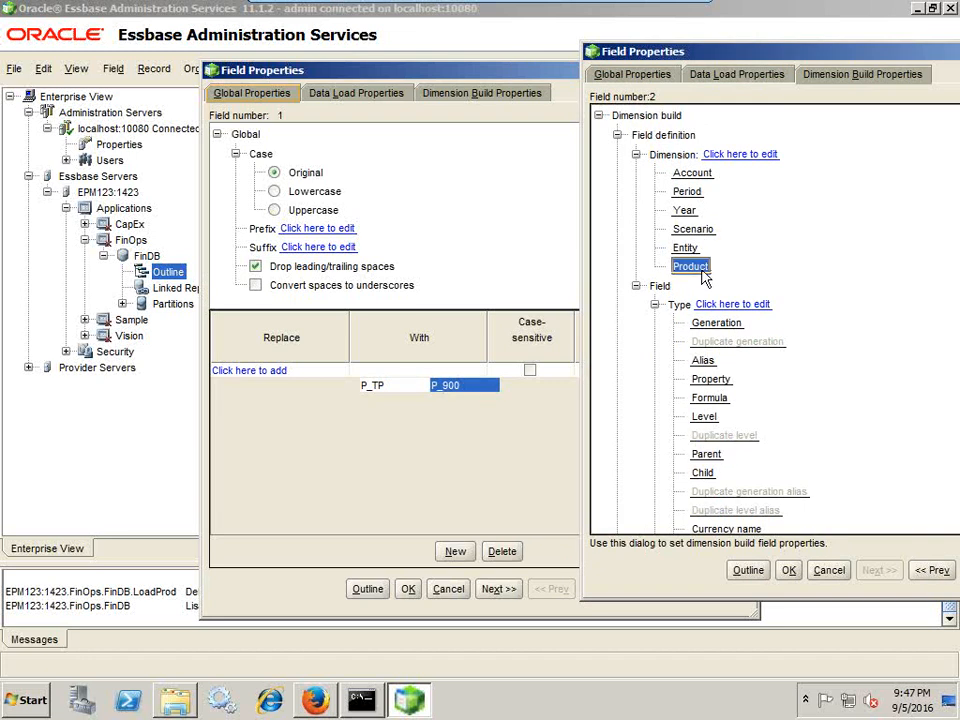
scroll(720, 405, "down", 1)
left_click(707, 396)
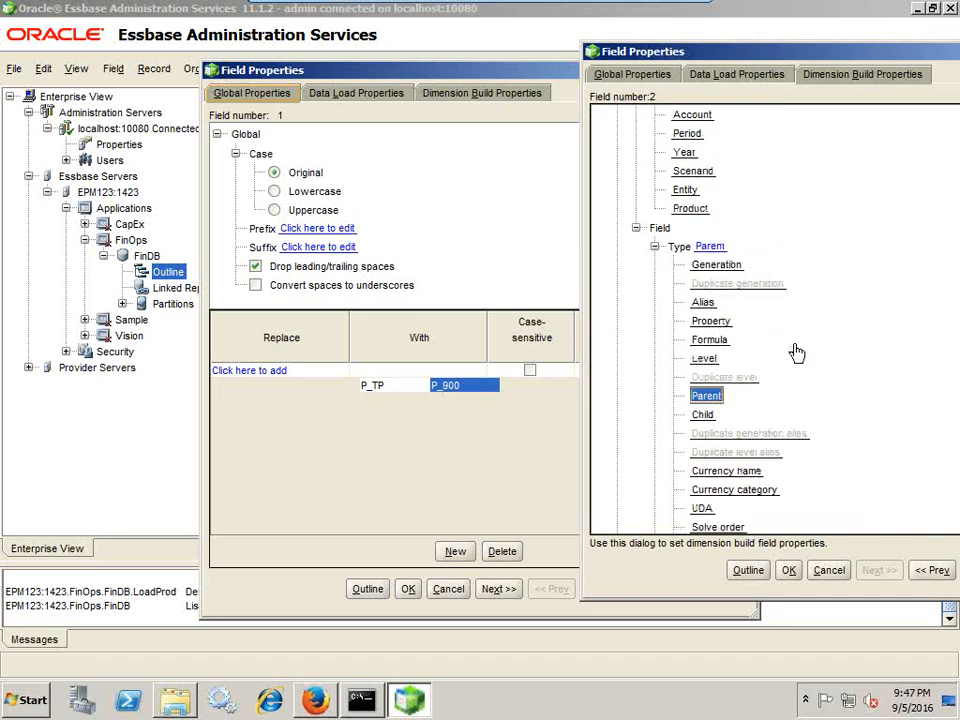
scroll(795, 400, "down", 2)
scroll(735, 328, "up", 1)
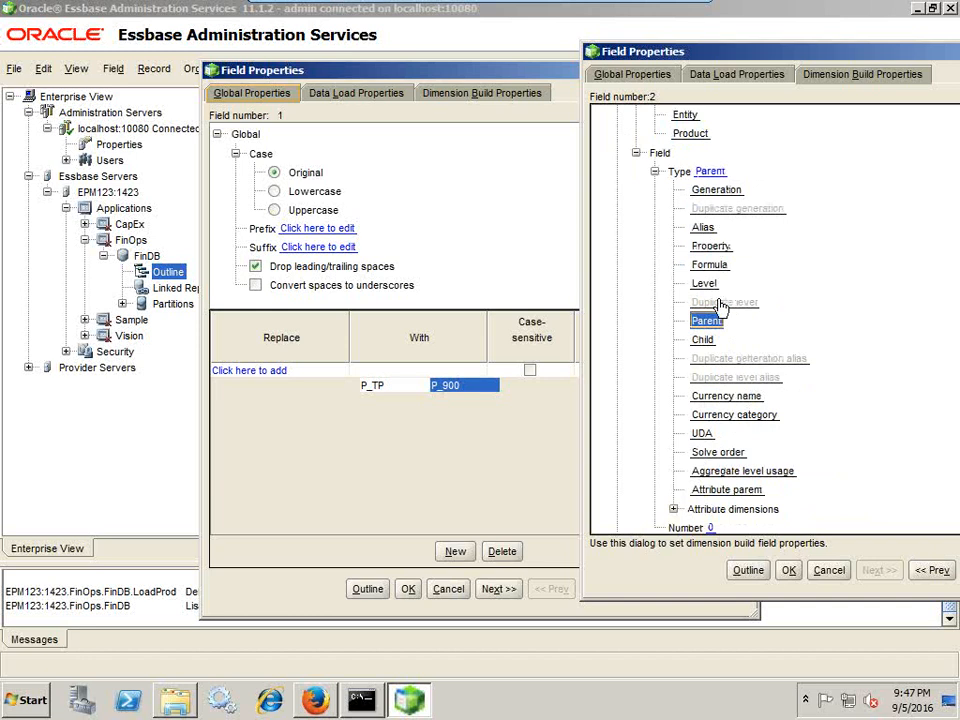
left_click(703, 339)
left_click(495, 383)
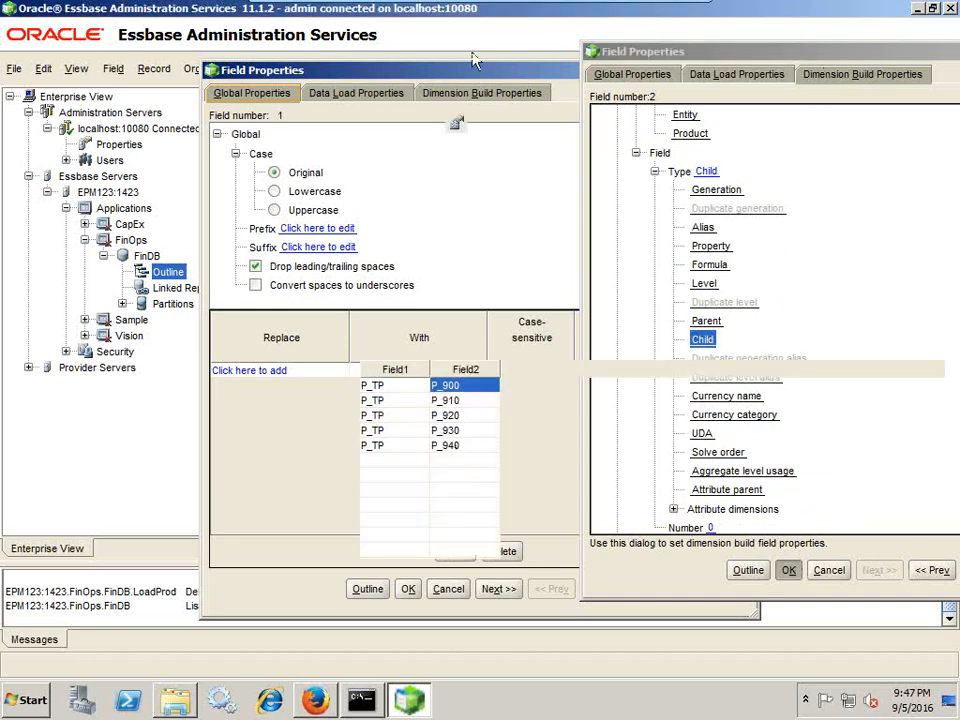
left_click(918, 9)
left_click(420, 705)
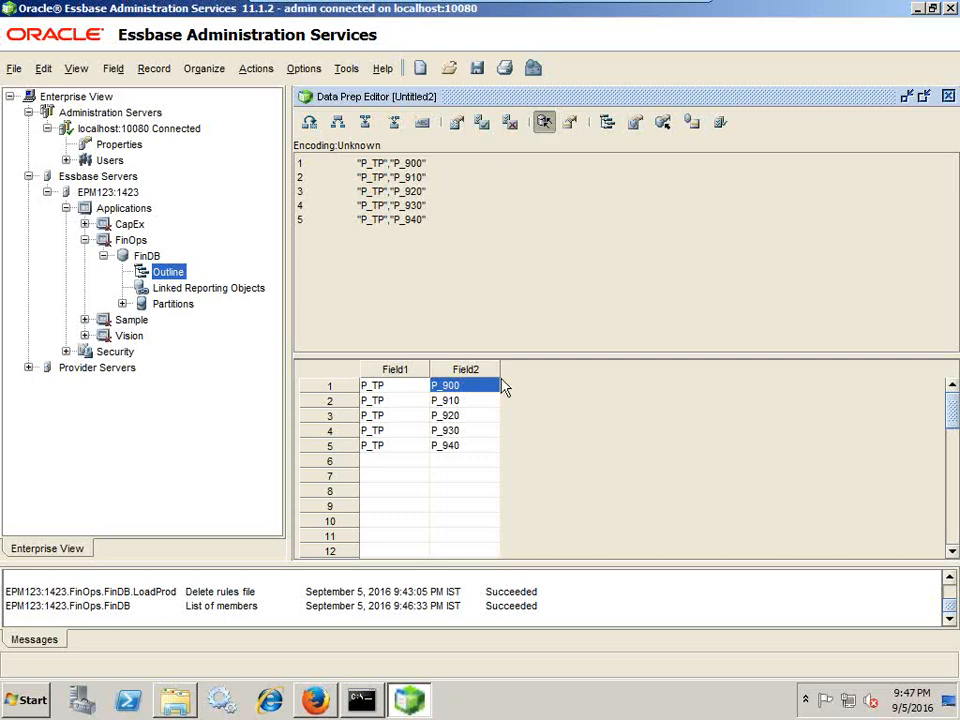
Show the dimension build fields and widen the first column so its full Product parent heading is readable
left_click(569, 121)
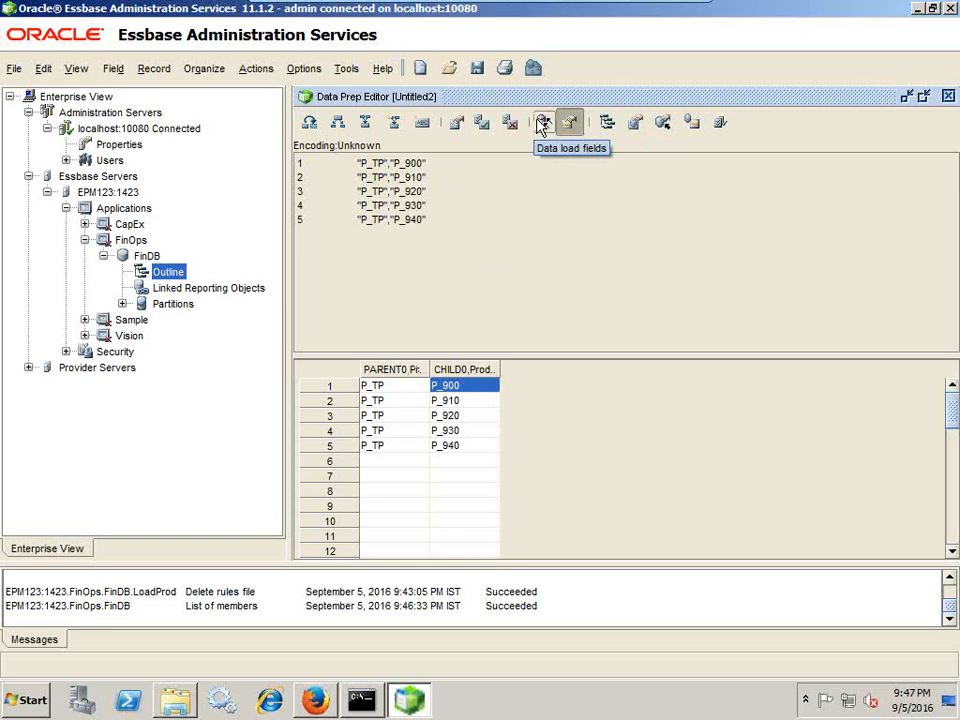
left_click(428, 369)
left_click_drag(428, 369, 465, 369)
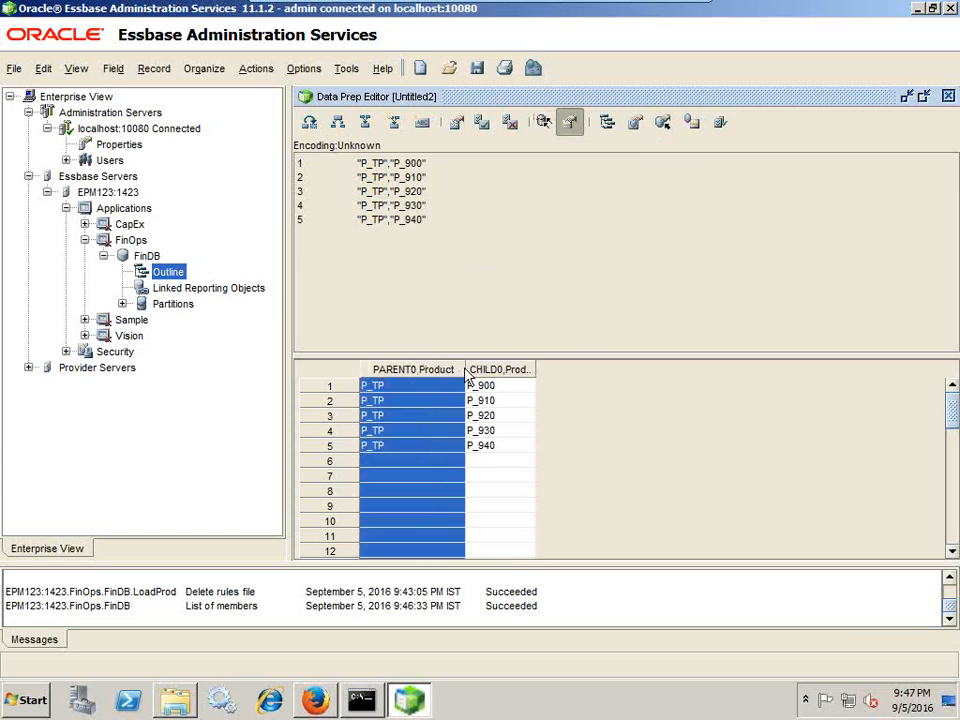
Set the Product dimension's build method to use parent/child references in the dimension build settings
left_click(693, 122)
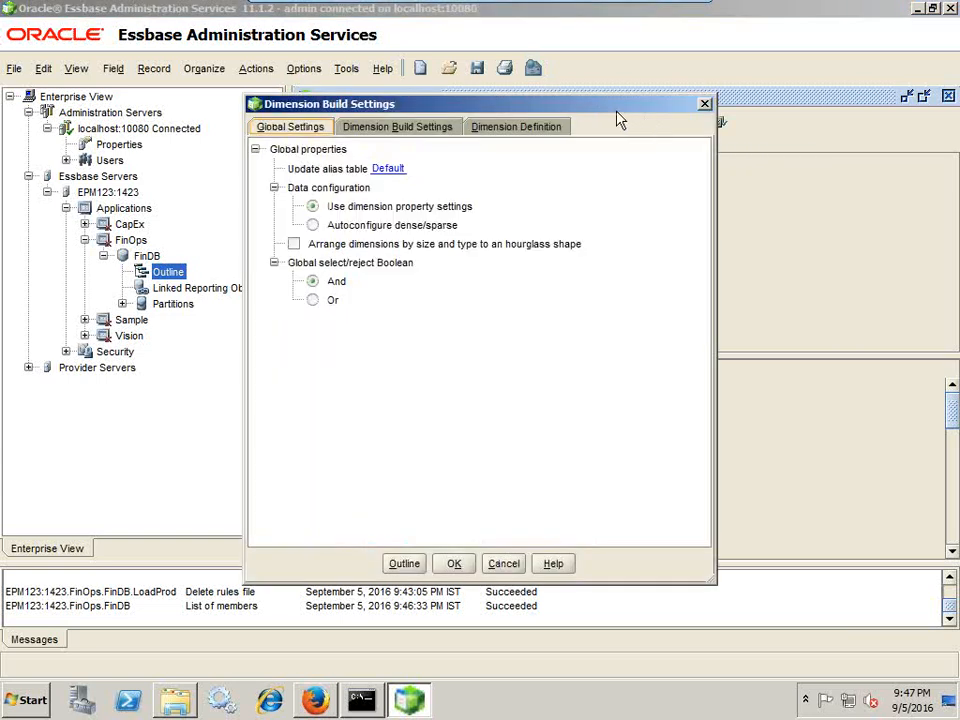
left_click_drag(600, 110, 874, 116)
left_click(718, 128)
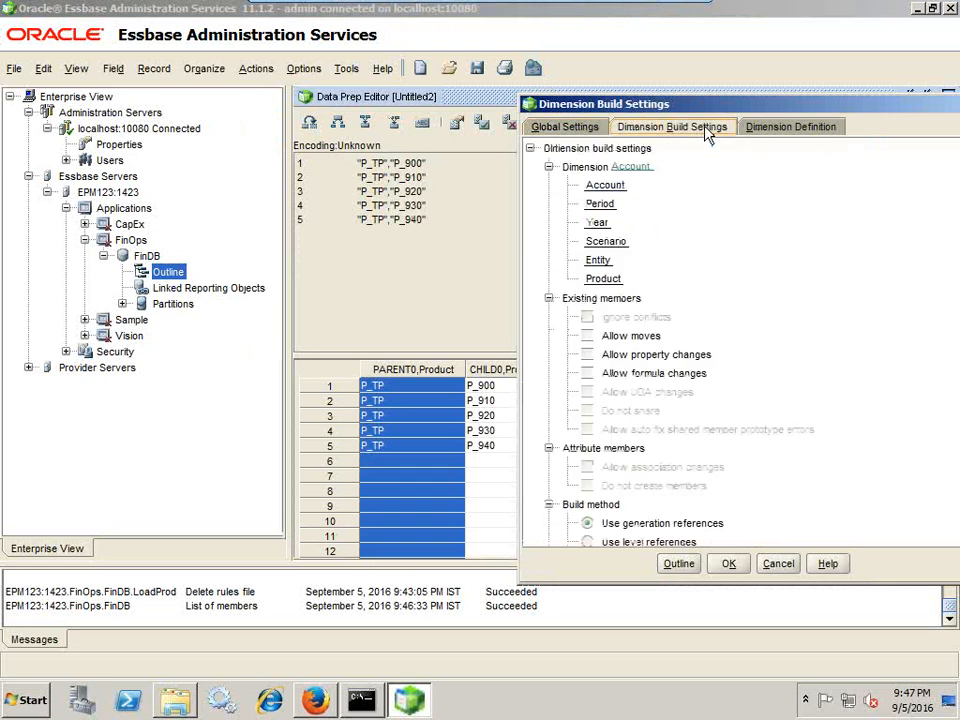
left_click(604, 280)
scroll(664, 261, "down", 5)
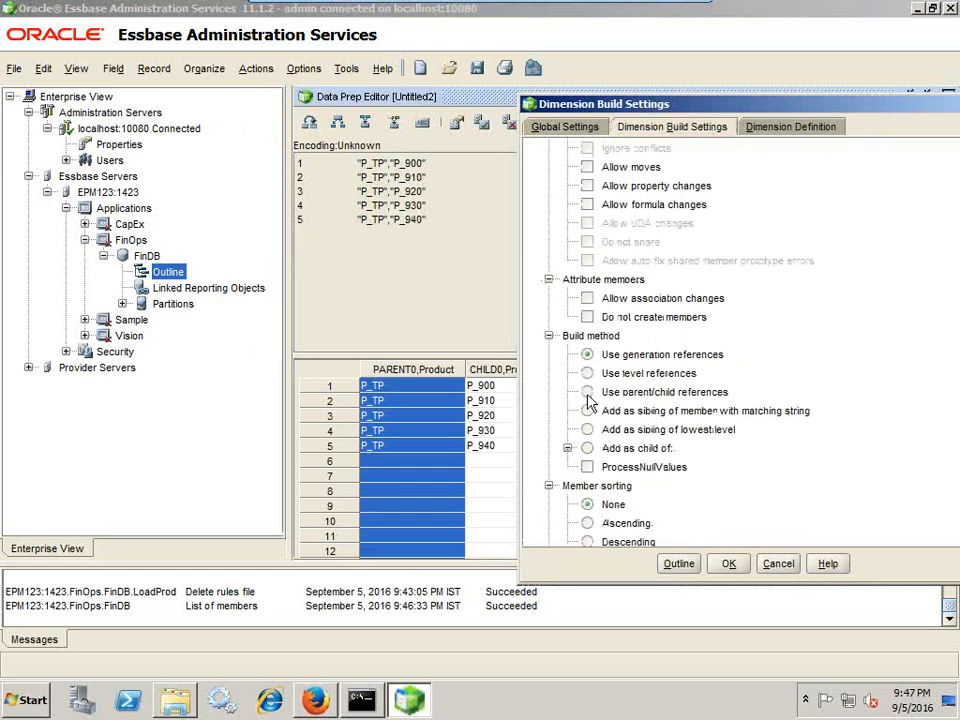
left_click(587, 393)
left_click(729, 564)
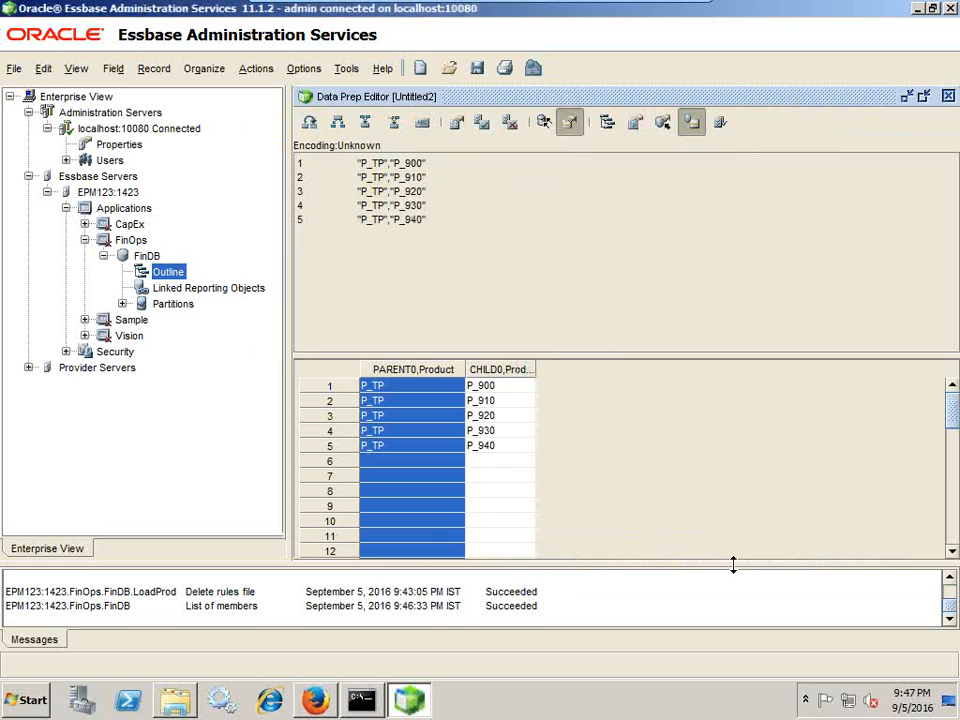
Validate the rules file, save it as LoadProd under the FinDB database on the Essbase server, and close it
left_click(721, 123)
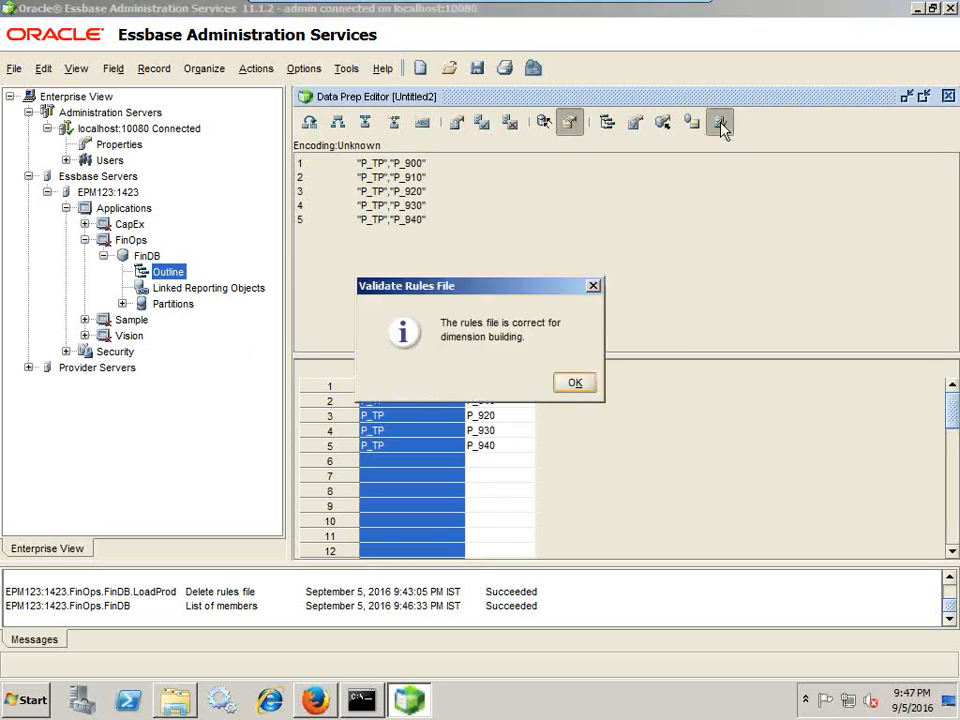
left_click(572, 382)
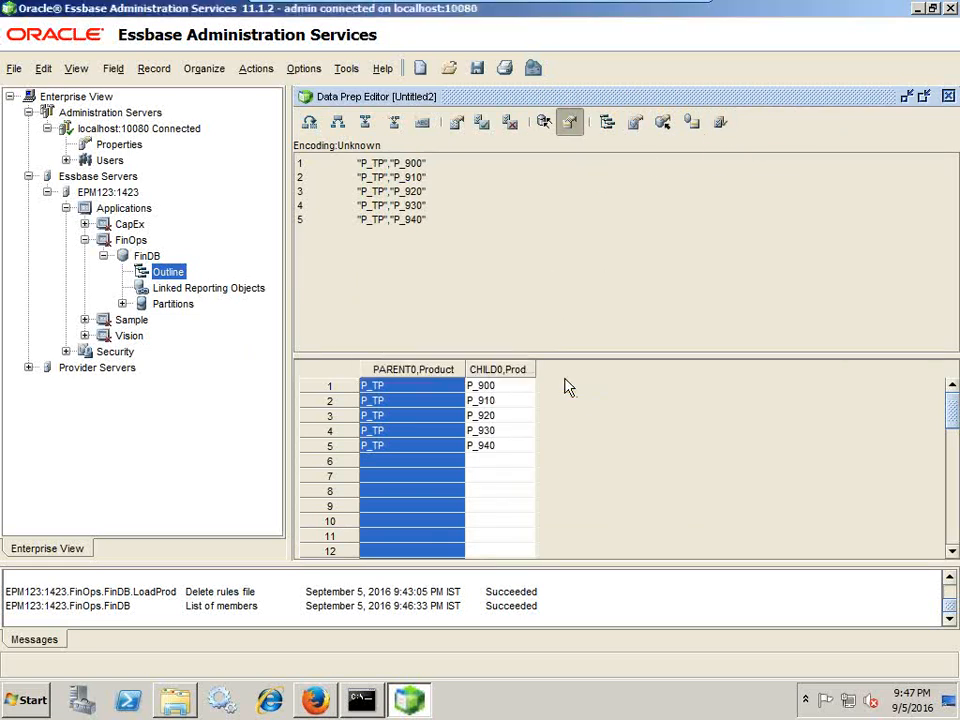
left_click(478, 67)
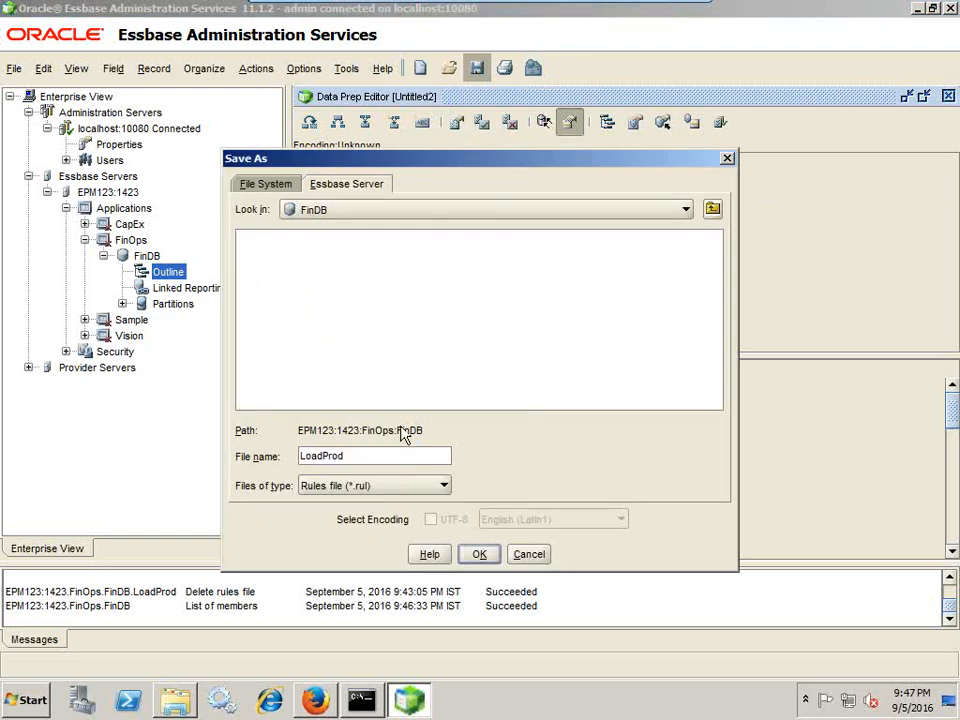
left_click(474, 555)
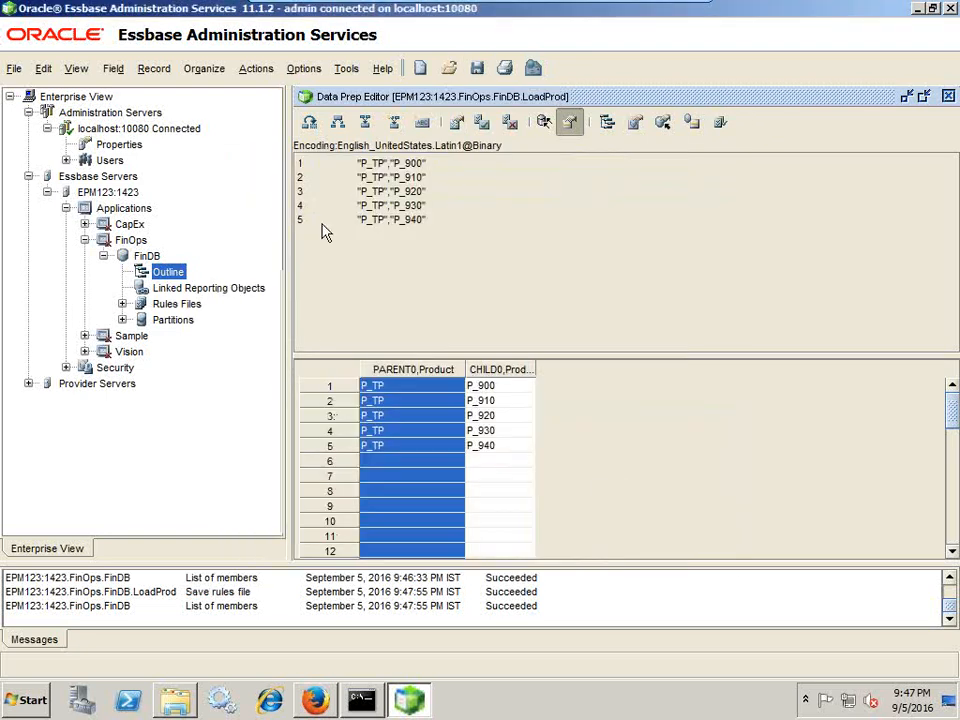
left_click(949, 96)
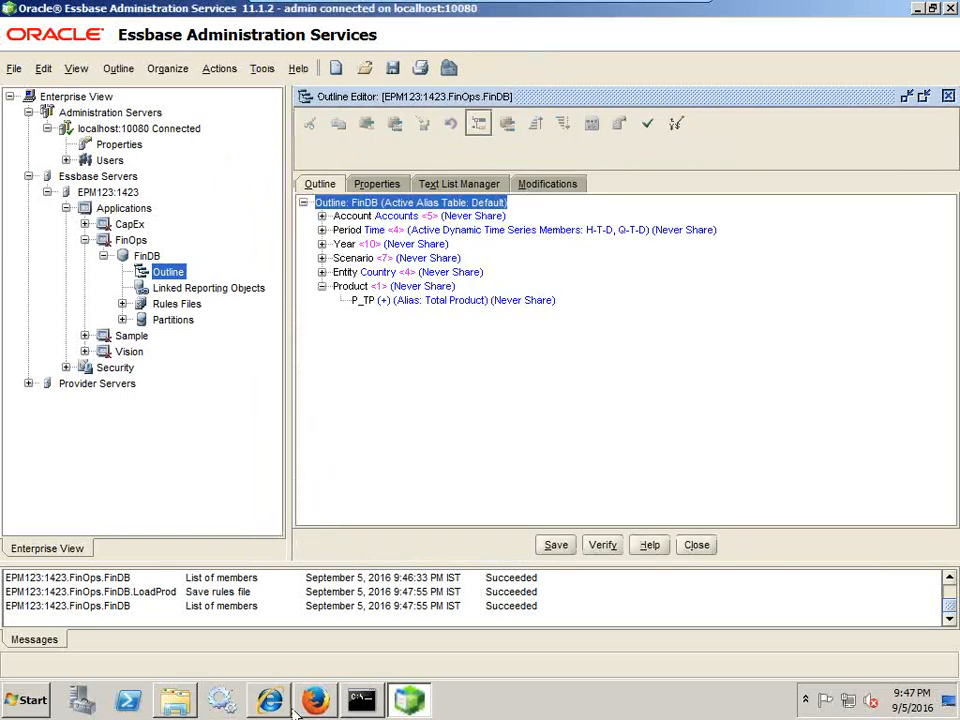
Launch ODI Studio and connect to its repository with the ODIUser login
left_click(33, 705)
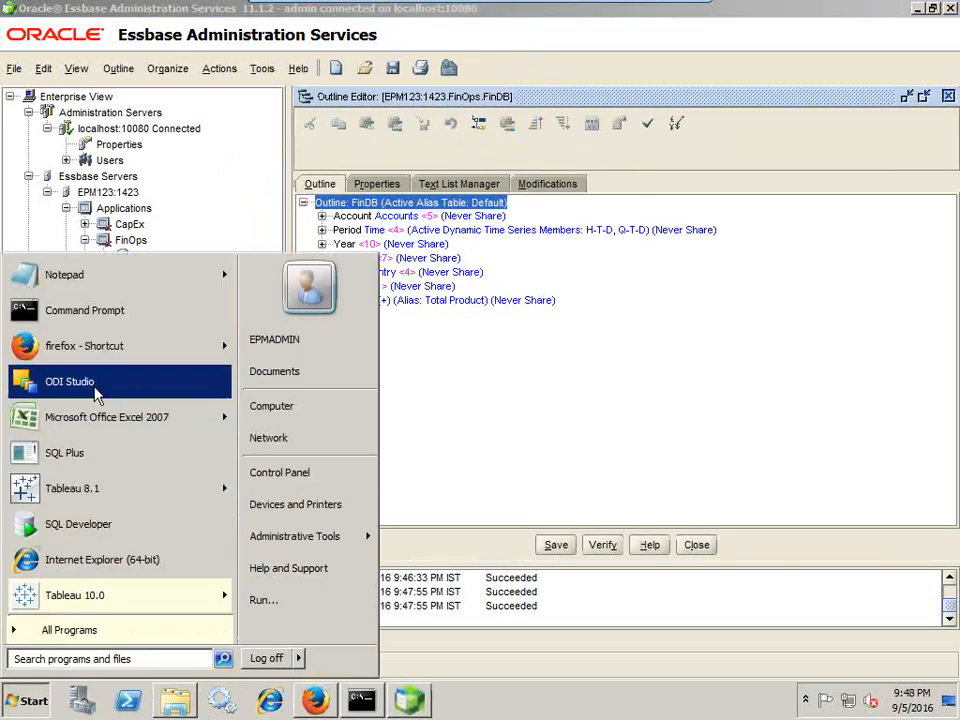
left_click(80, 319)
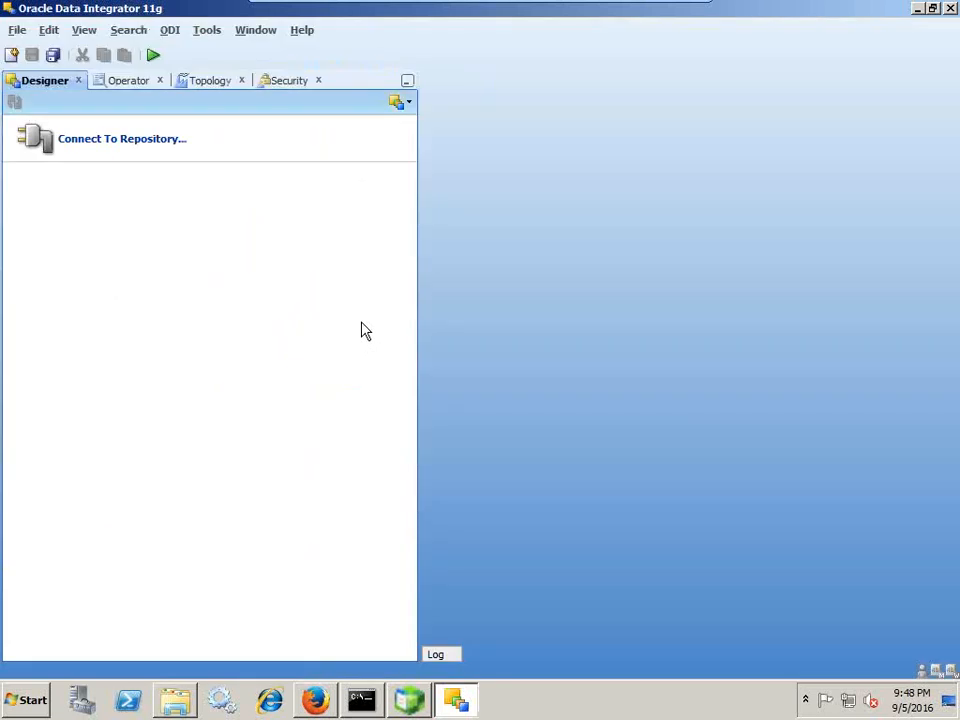
left_click(140, 160)
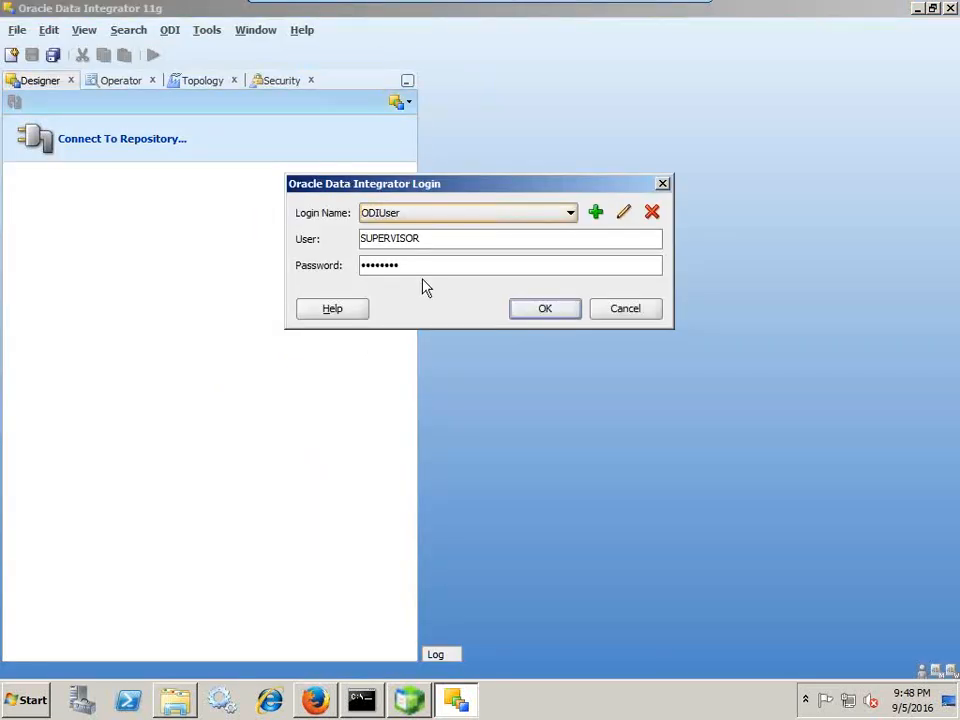
left_click(546, 309)
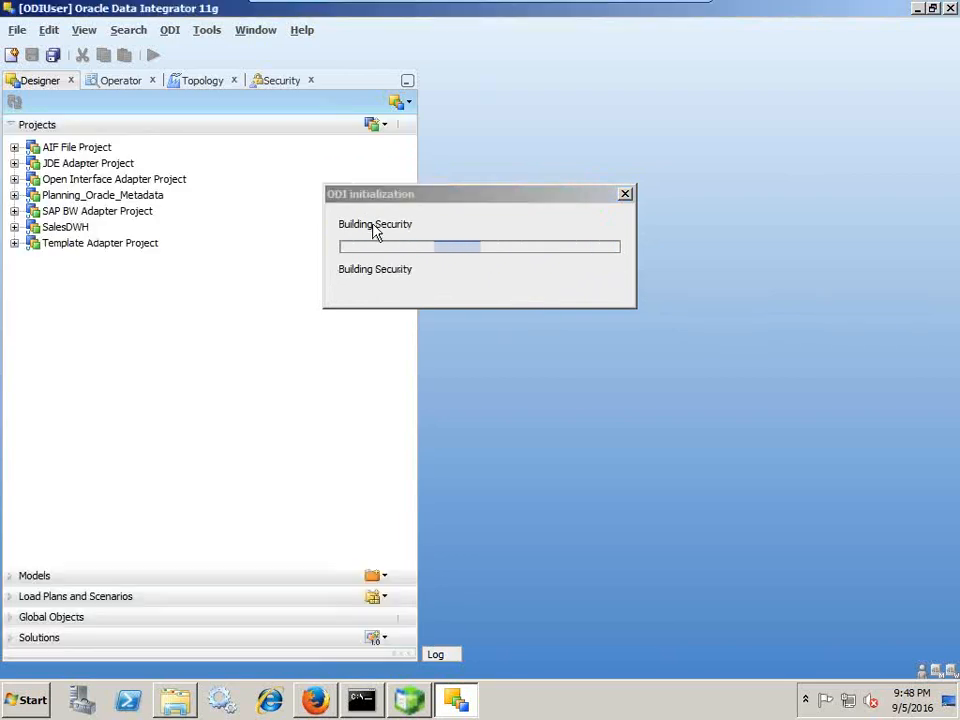
Create a data server named File_Essbase_Metadata_Load under the File technology in the topology's physical architecture
left_click(208, 82)
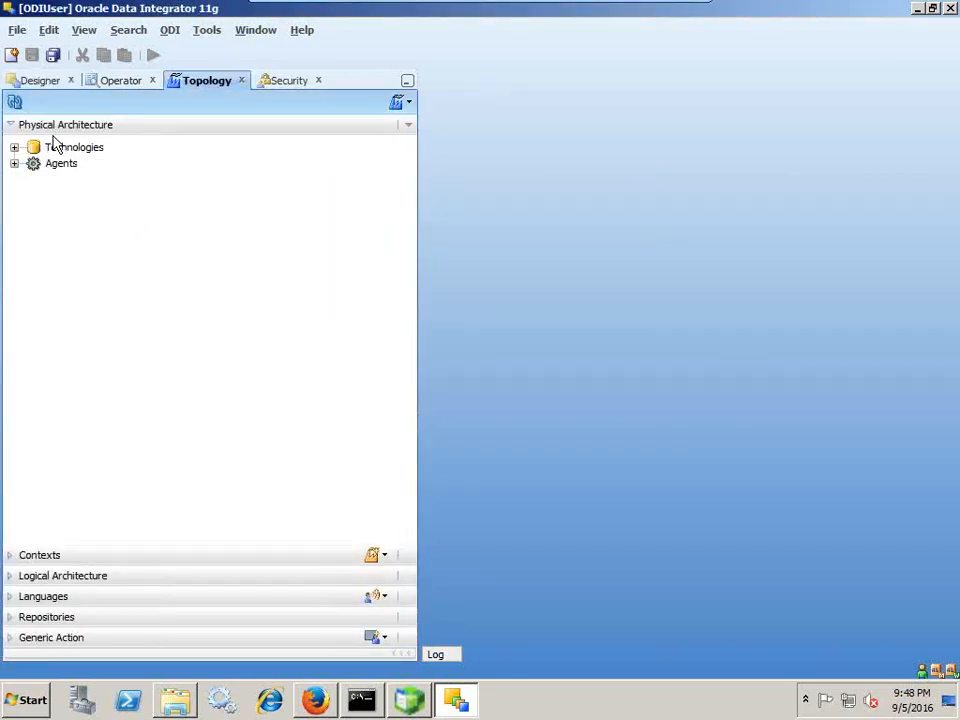
left_click(14, 148)
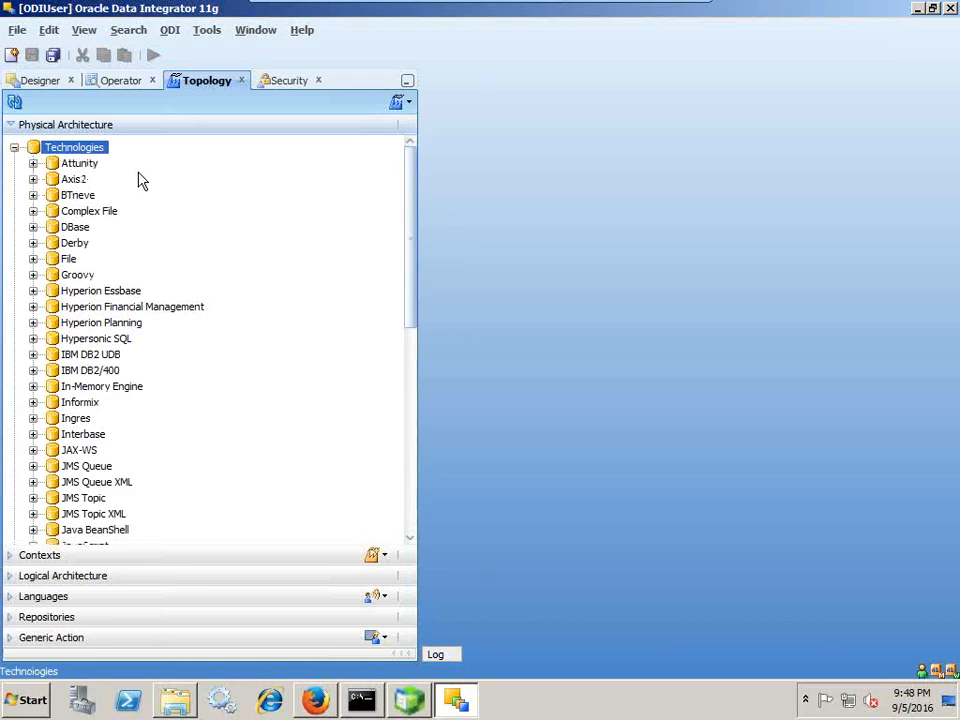
scroll(133, 192, "down", 1)
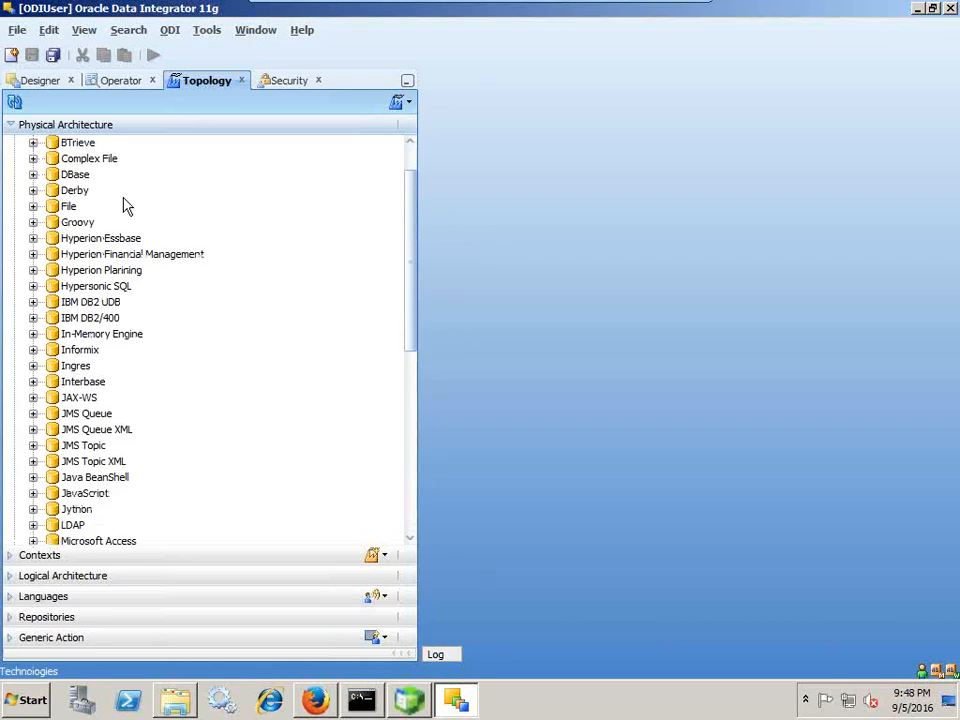
left_click(33, 206)
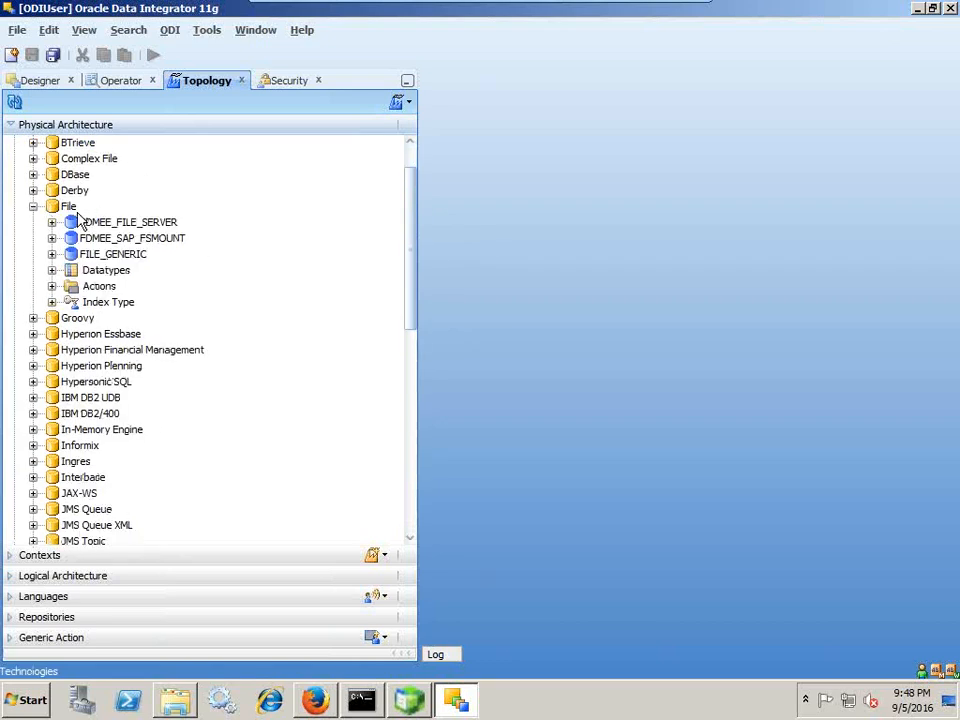
right_click(68, 208)
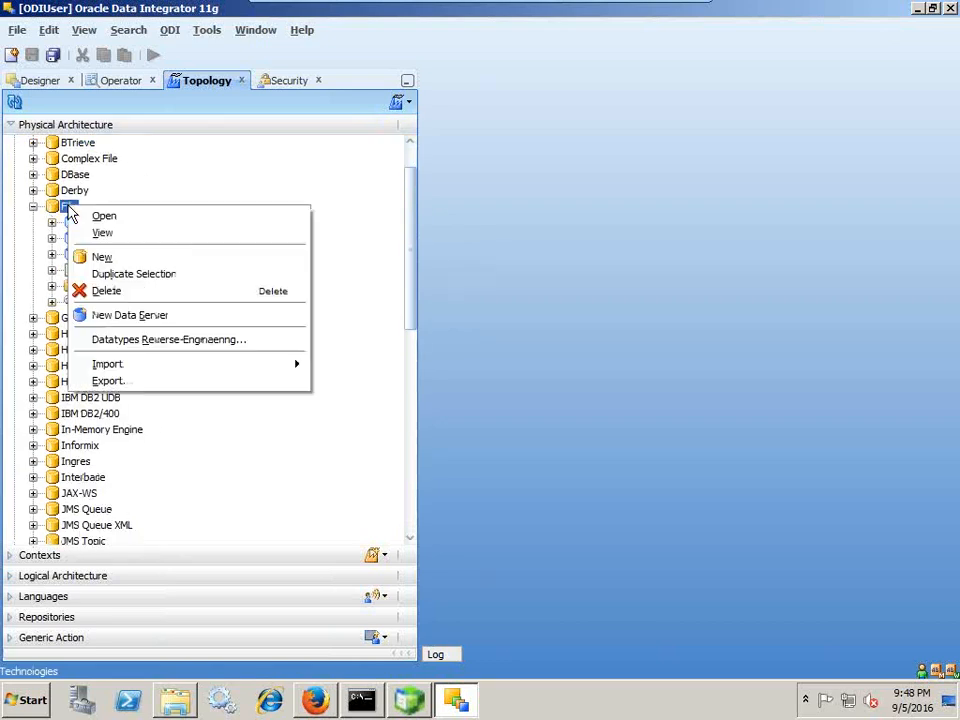
left_click(145, 318)
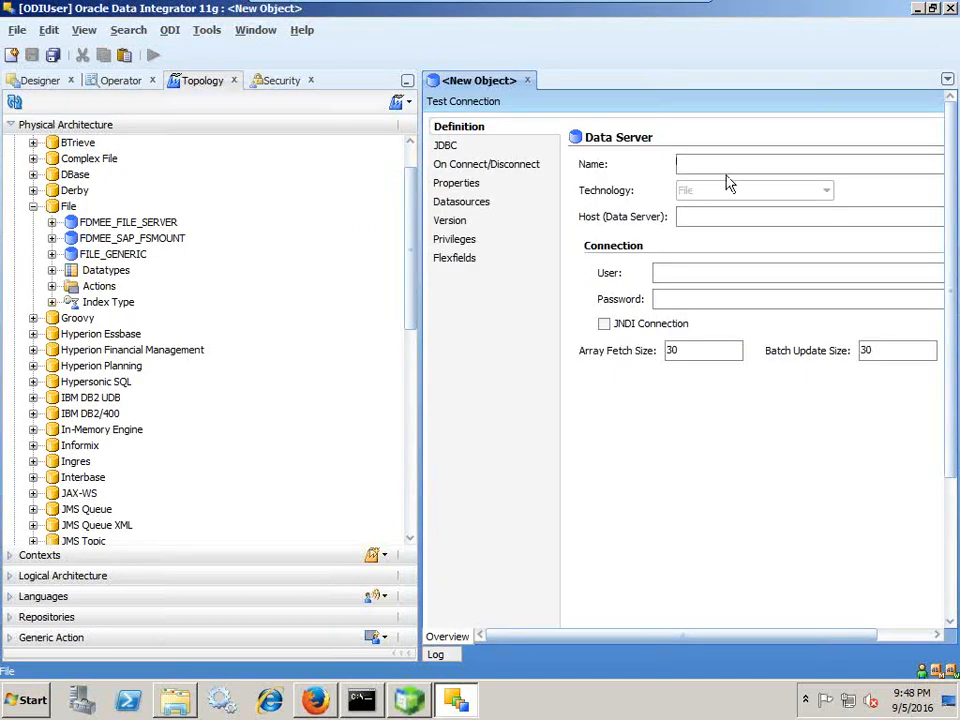
type("File_Essbase")
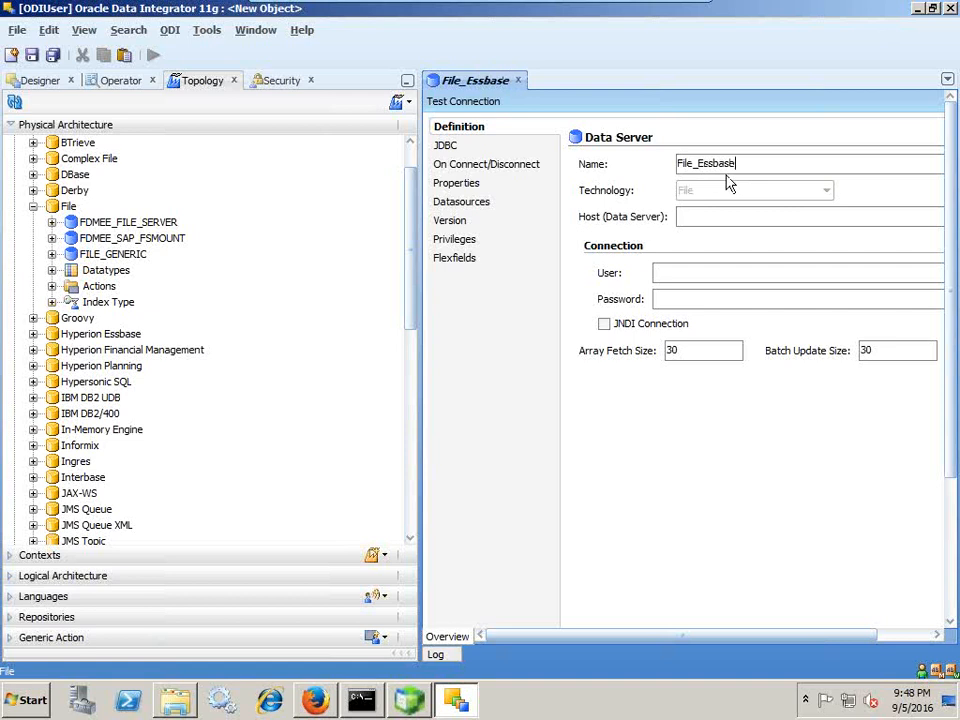
type("_Metadata_Load")
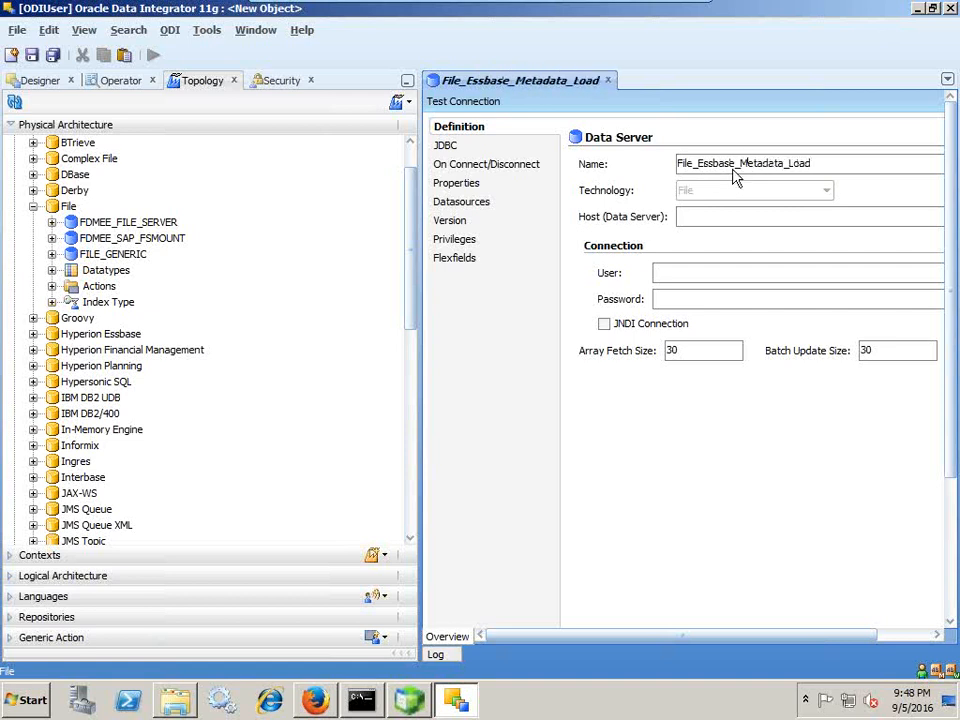
Set the new data server's JDBC driver to ODI File JDBC Driver
left_click(480, 148)
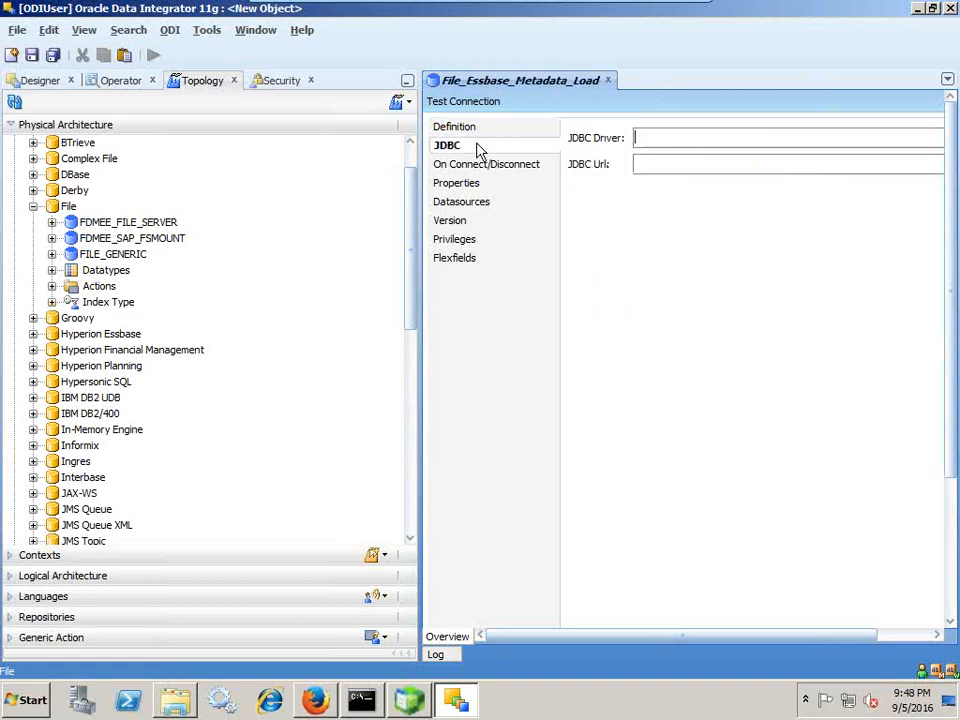
left_click(896, 636)
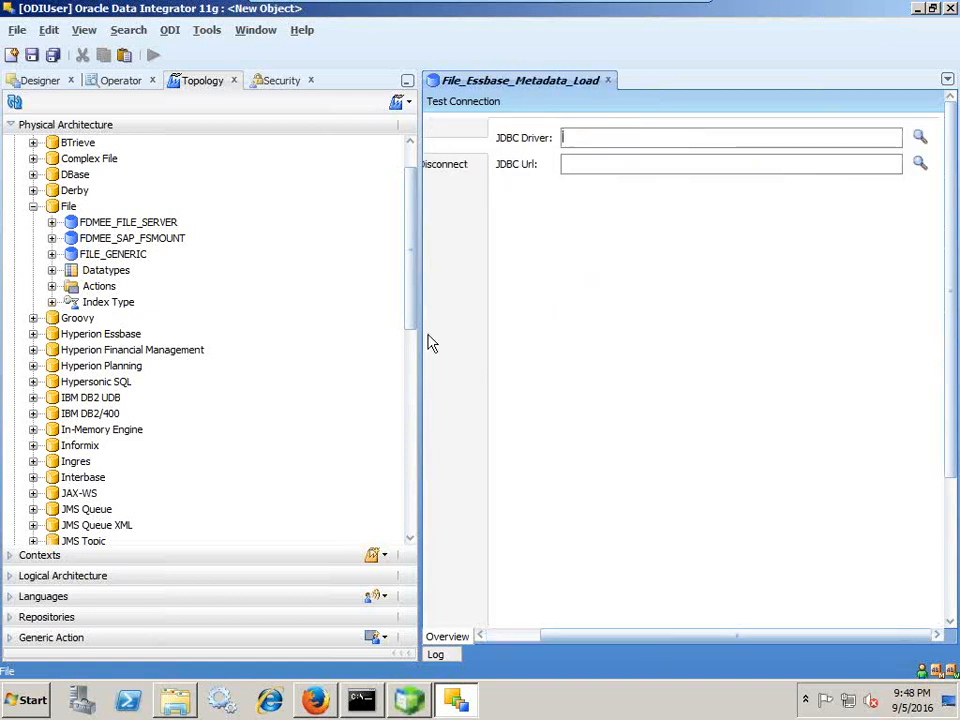
left_click_drag(422, 330, 290, 328)
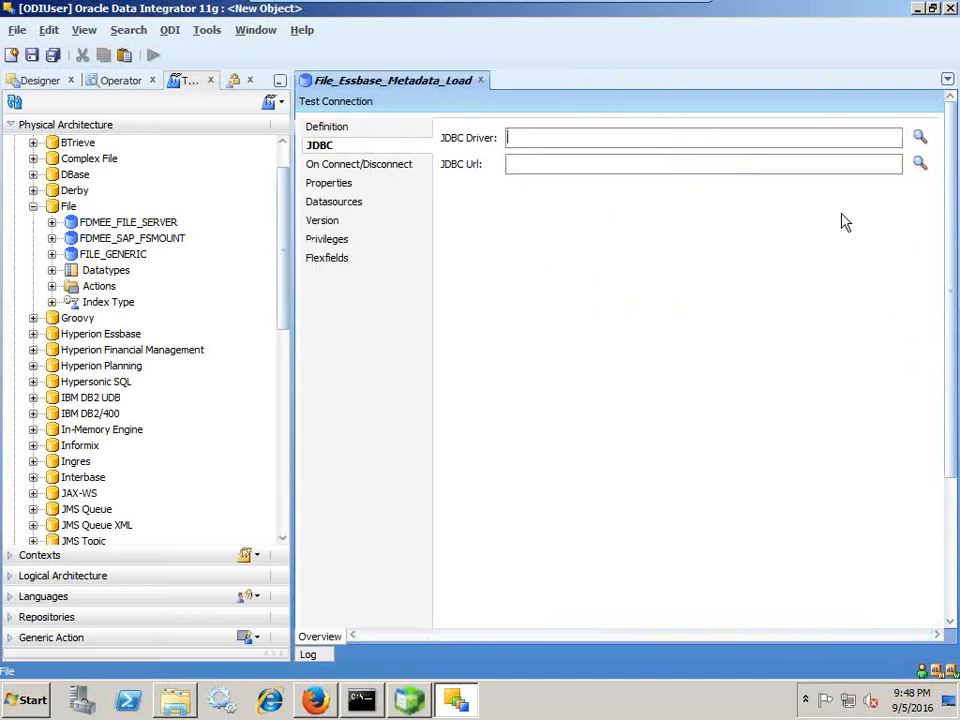
left_click(920, 137)
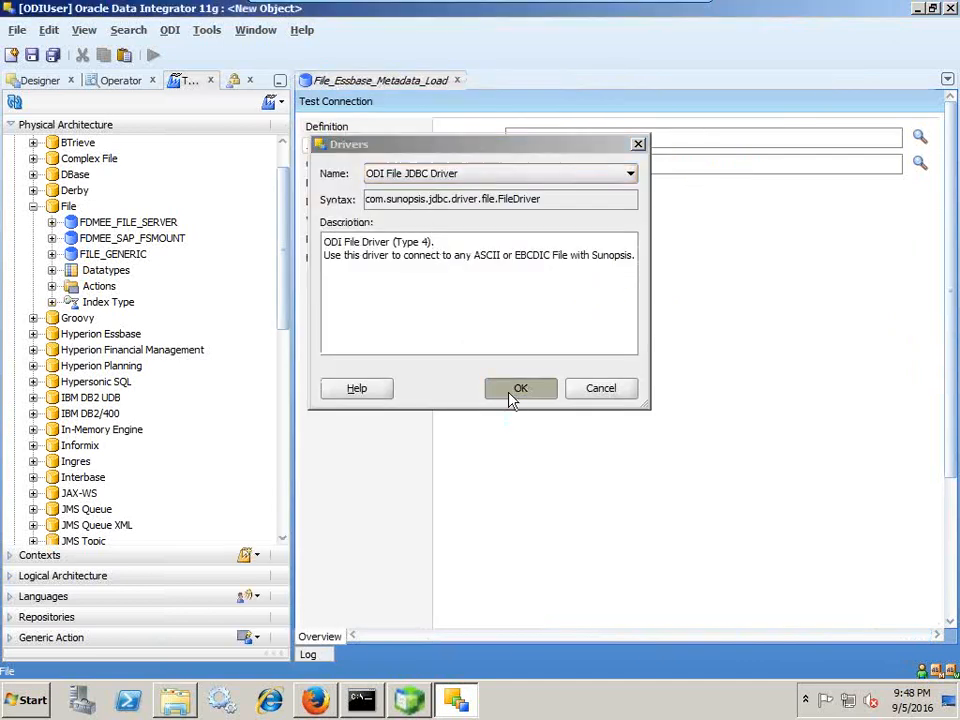
left_click(518, 389)
Set the JDBC URL to jdbc:snps:dbfile without optional properties, and save and close the data server
left_click(920, 163)
left_click(520, 370)
left_click_drag(578, 164, 793, 165)
key("Delete")
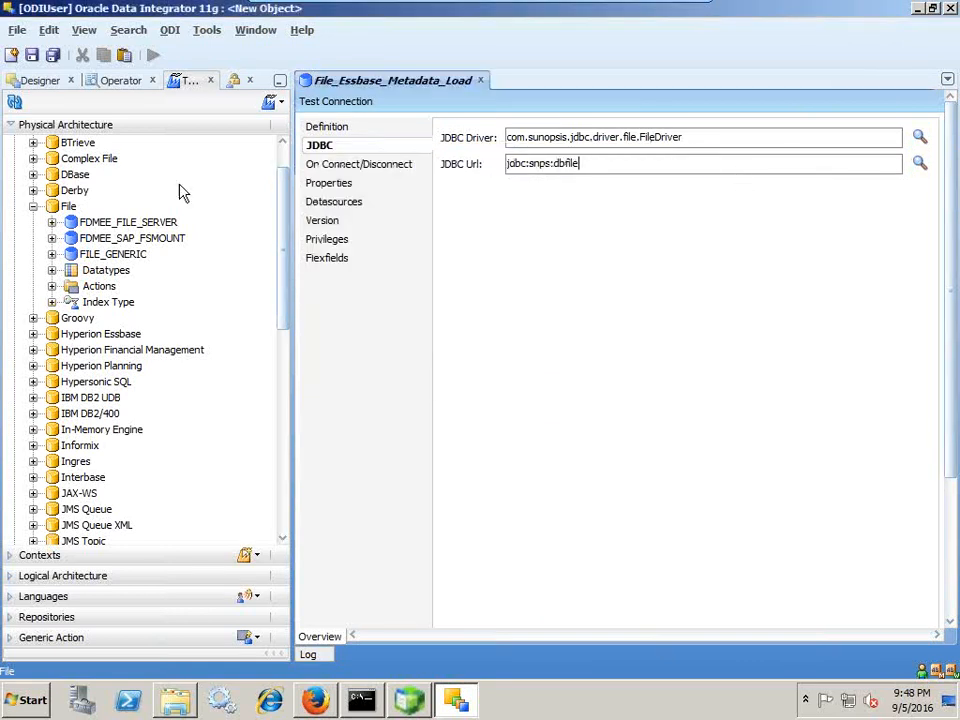
left_click(32, 57)
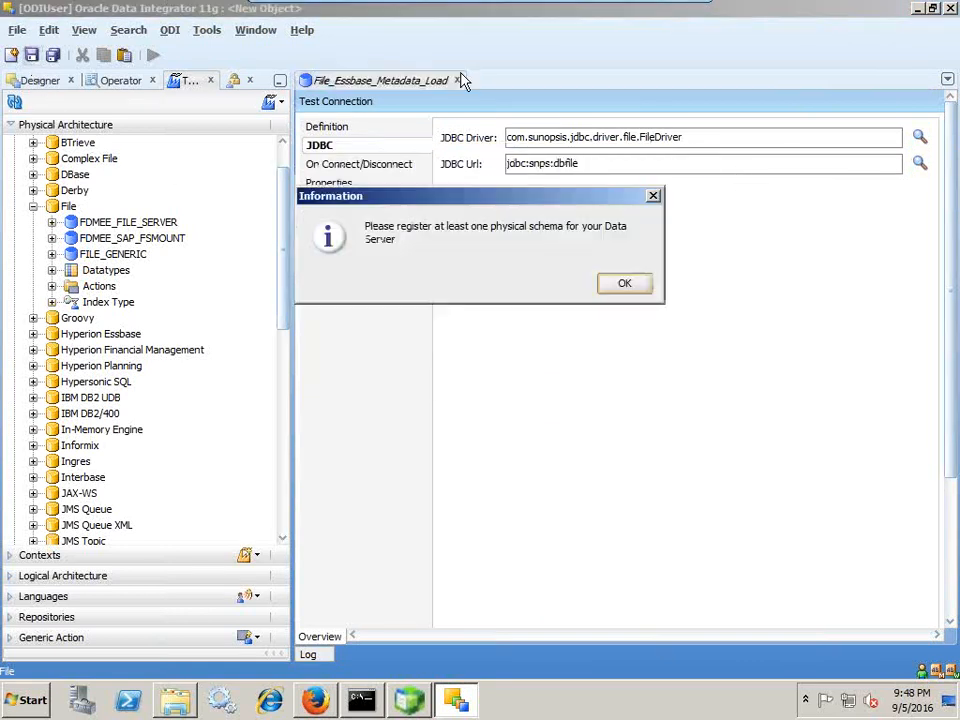
key("Return")
left_click(481, 80)
Start a new physical schema under File_Essbase_Metadata_Load and copy the C:\DataSource folder path from the file explorer
right_click(110, 276)
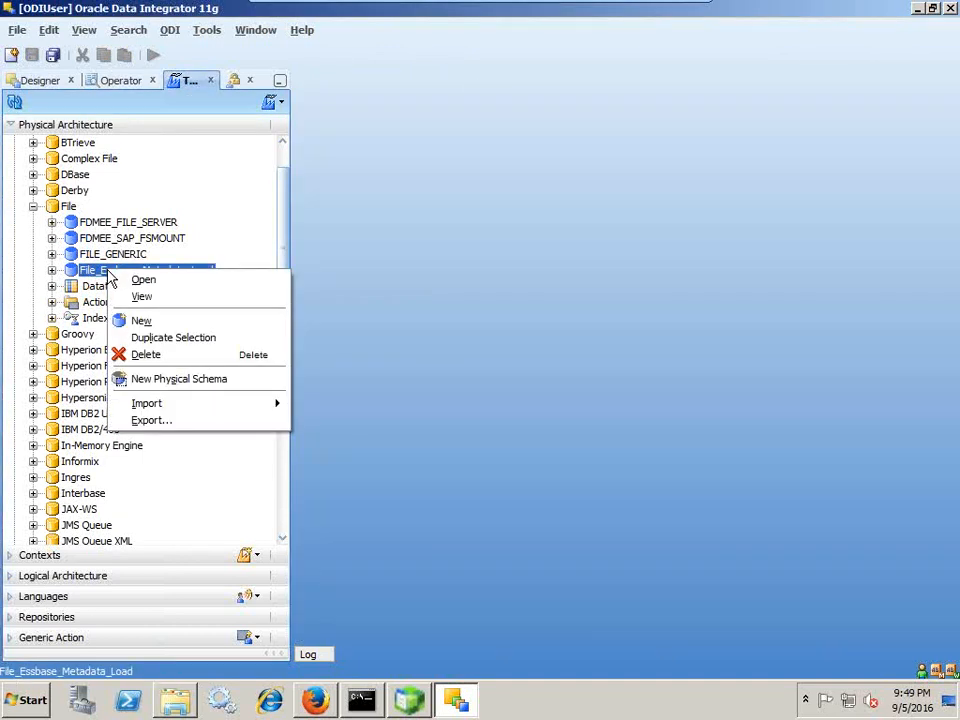
left_click(172, 380)
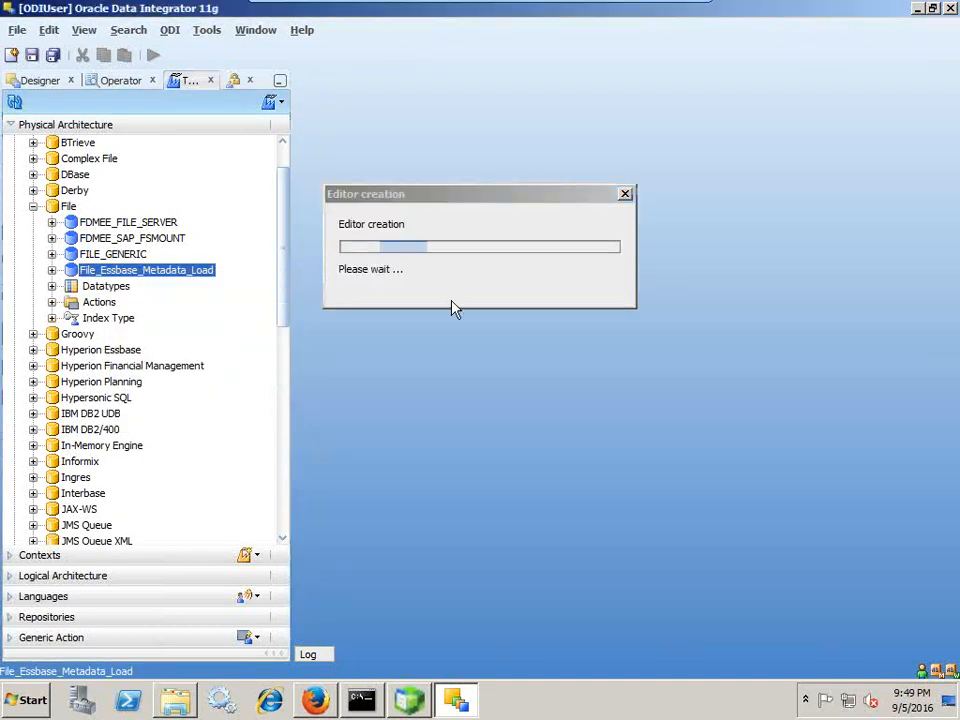
left_click(175, 700)
left_click(338, 38)
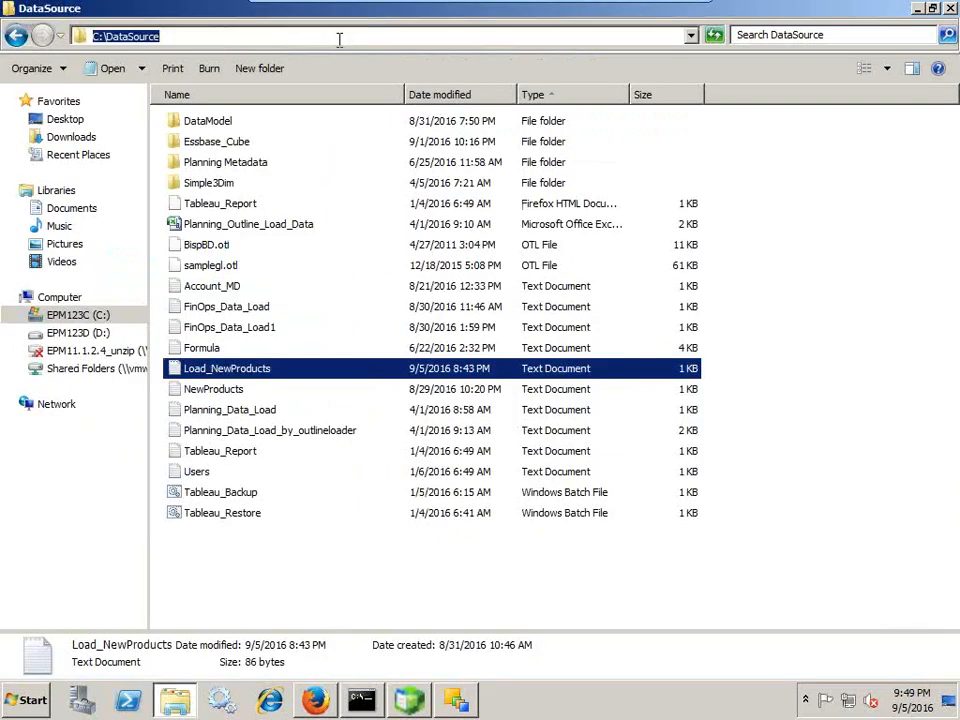
key("ctrl+c")
key("alt+Tab")
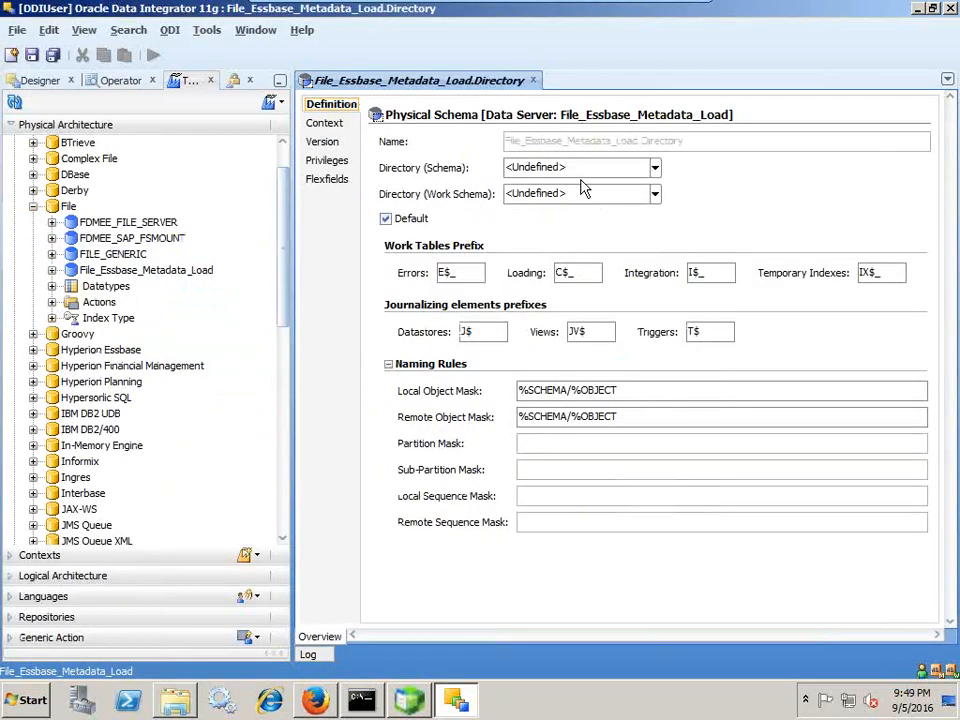
Set both the schema and work schema directories to C:\DataSource, and save and close the physical schema
left_click(643, 167)
key("ctrl+v")
left_click(576, 195)
key("ctrl+v")
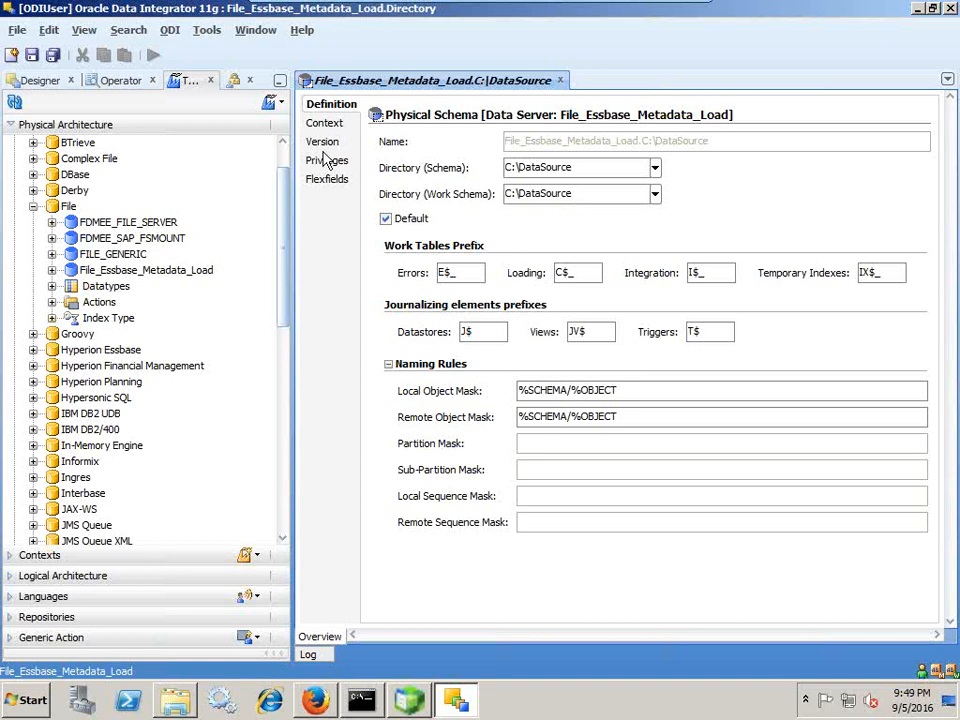
left_click(31, 56)
left_click(624, 408)
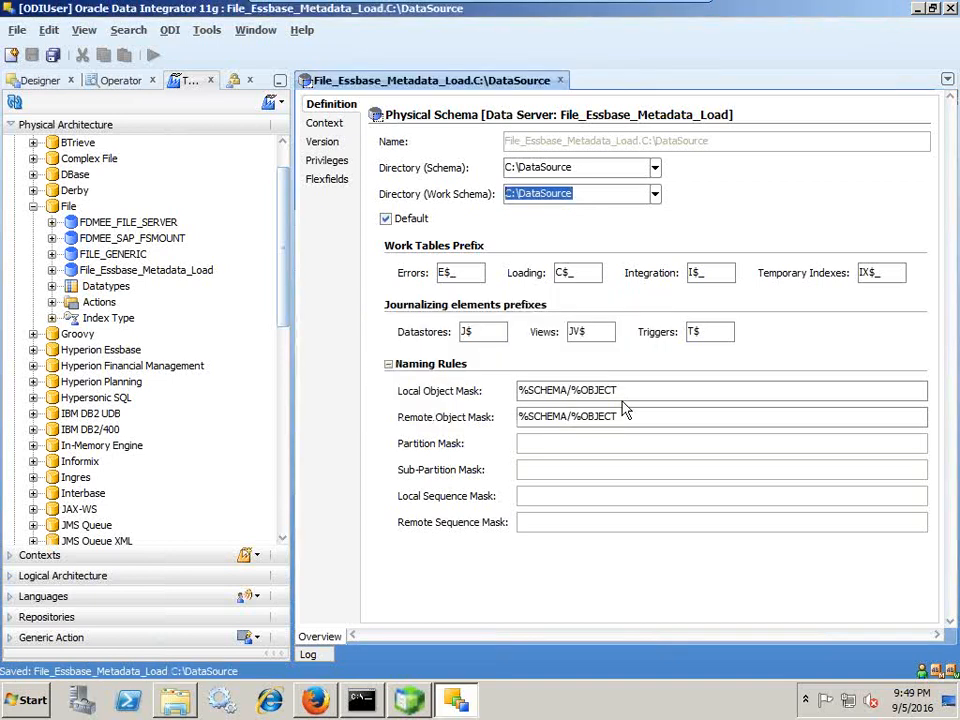
left_click(561, 79)
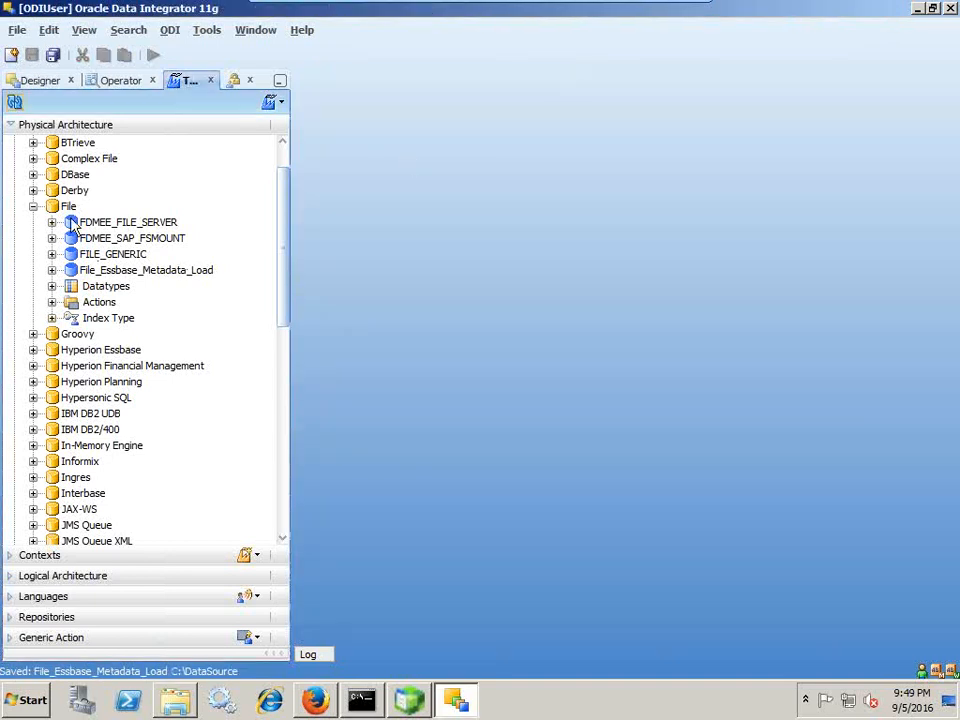
Create a logical schema named File_Essbase_Metadata_Load under the File technology in the logical architecture
left_click(33, 206)
left_click(11, 126)
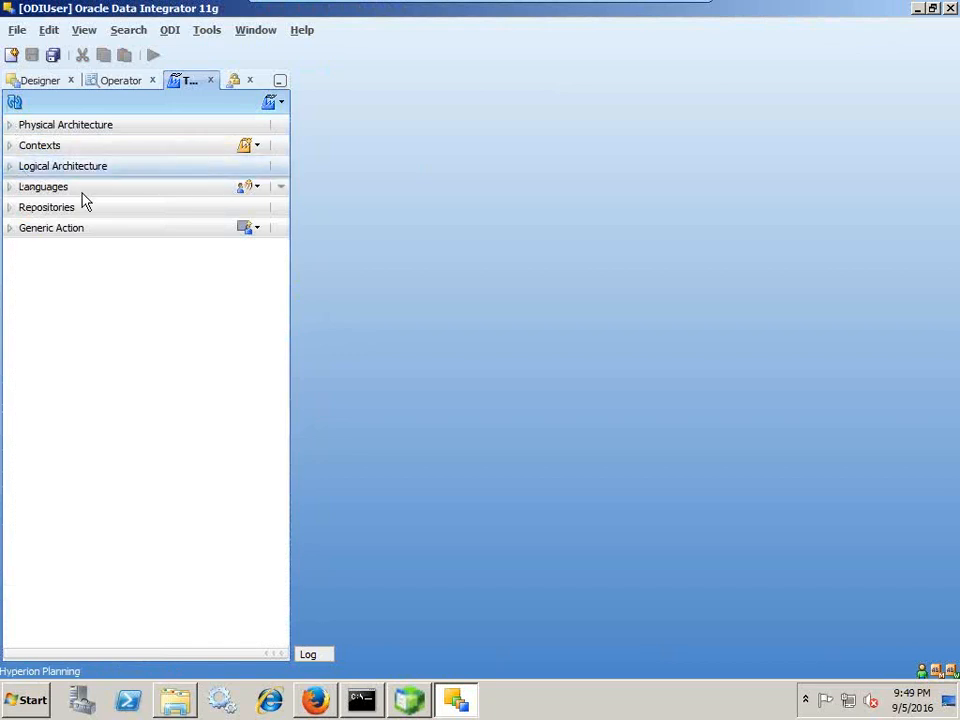
left_click(10, 170)
left_click(14, 188)
left_click(33, 300)
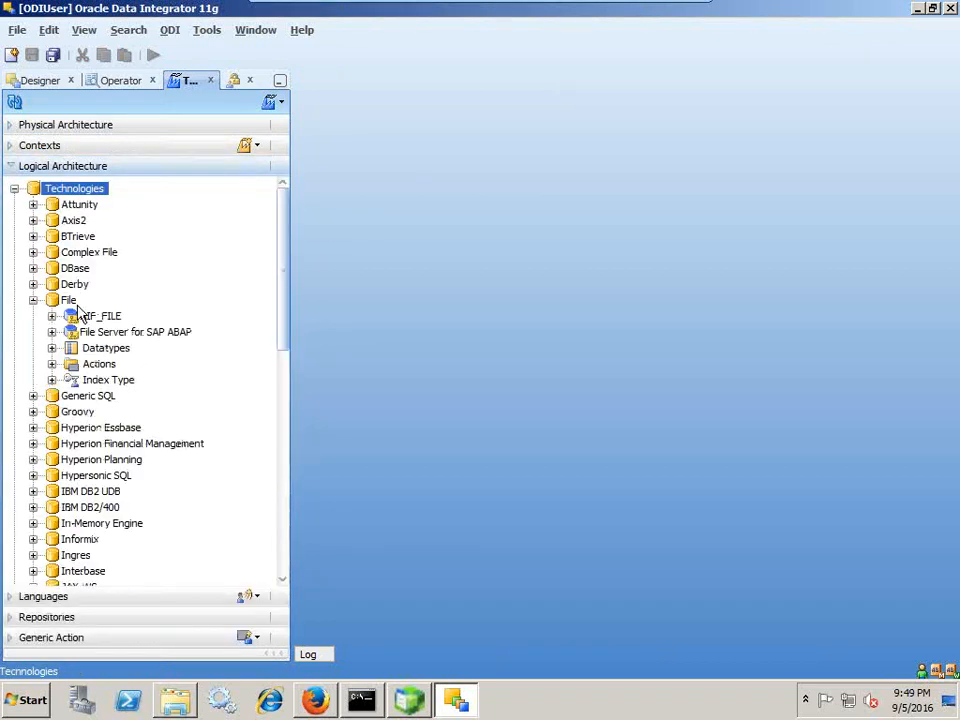
right_click(68, 302)
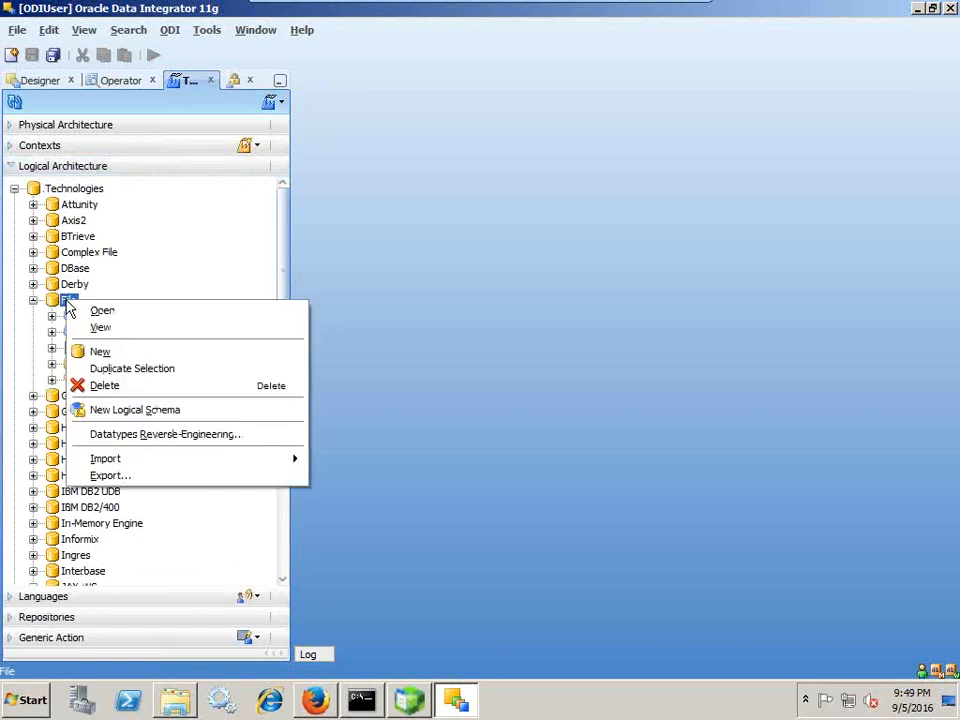
left_click(185, 409)
type("File_Metad")
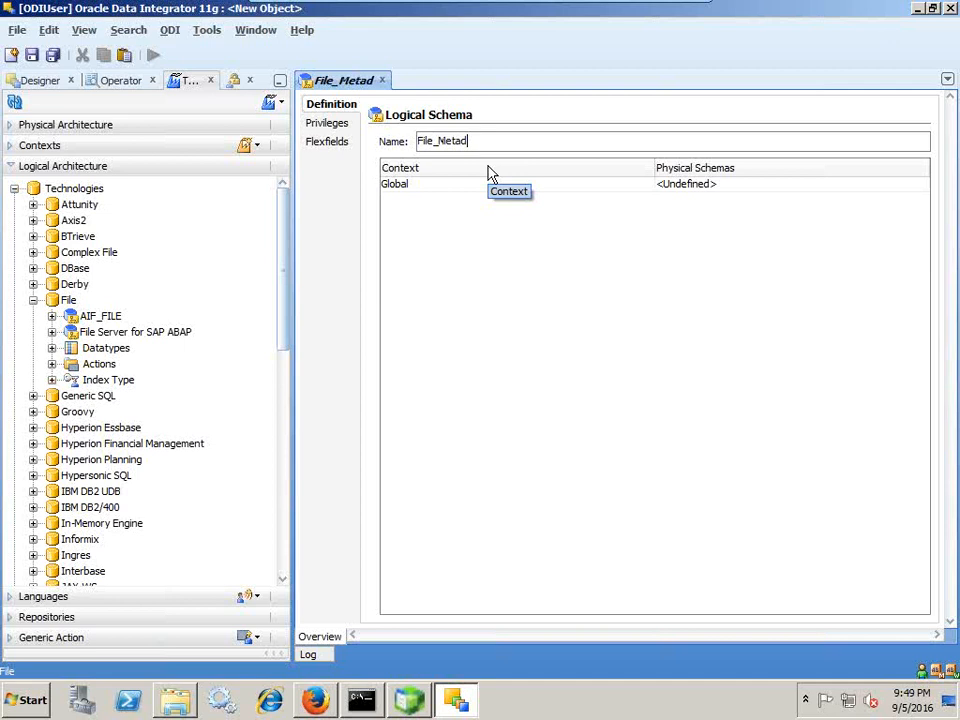
type("ata")
key("Left")
key("Left")
type("Essbase_Metadata")
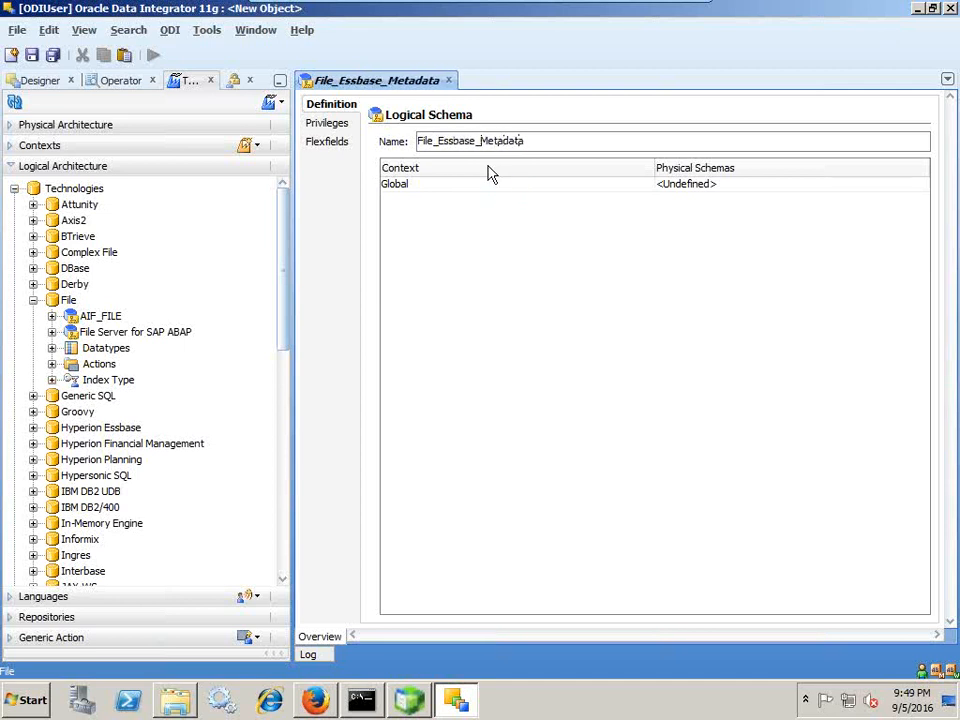
type("_Load")
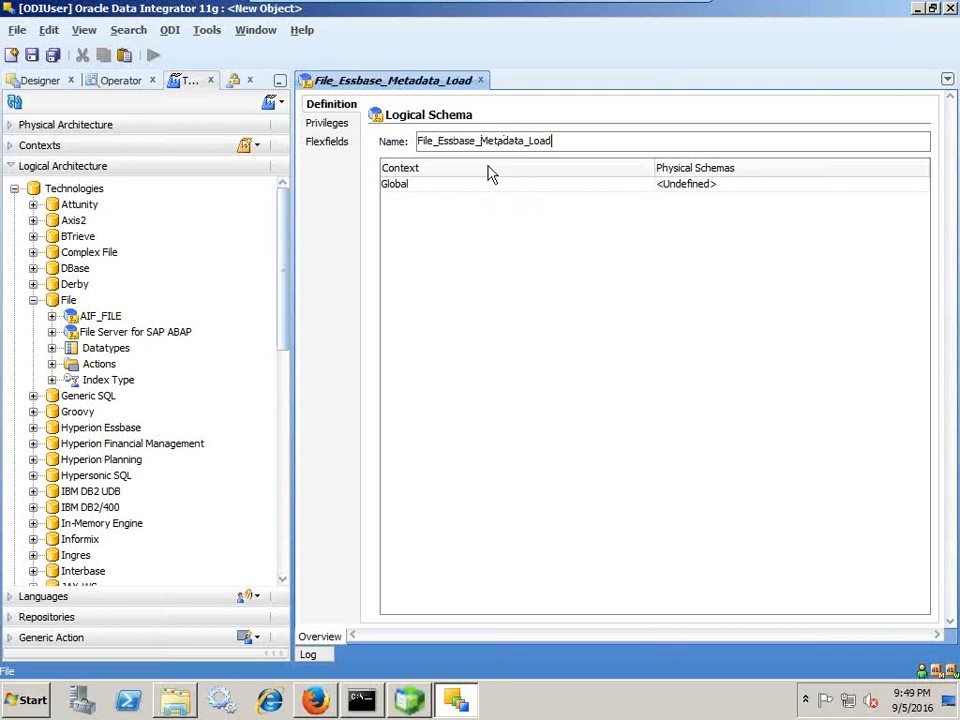
Map the logical schema's Global context to File_Essbase_Metadata_Load.C:\DataSource, and save and close the logical schema
left_click(685, 187)
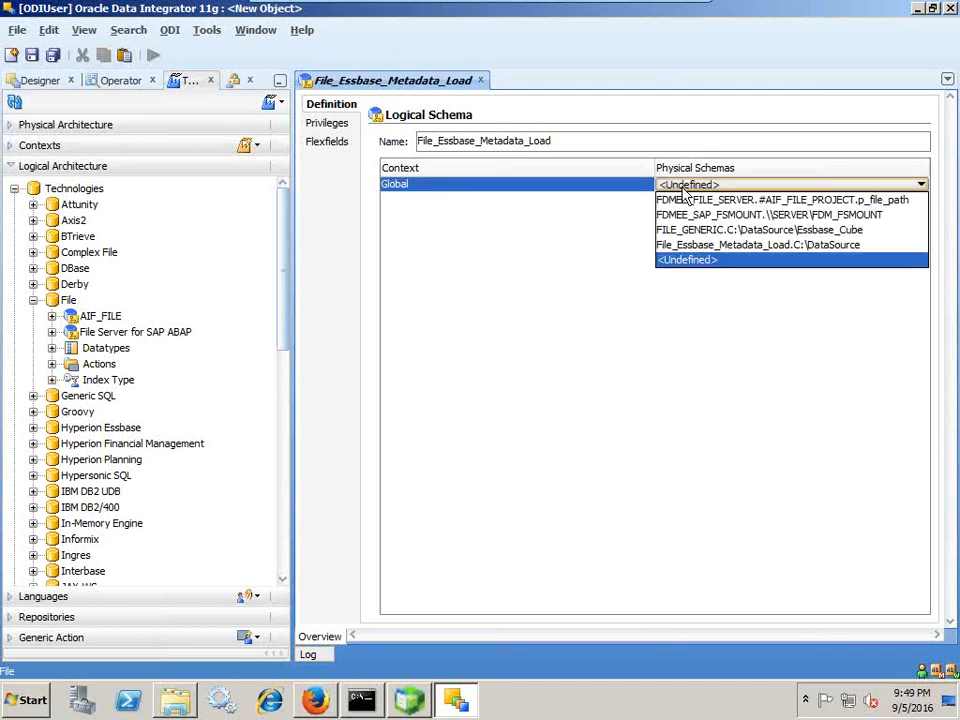
left_click(712, 247)
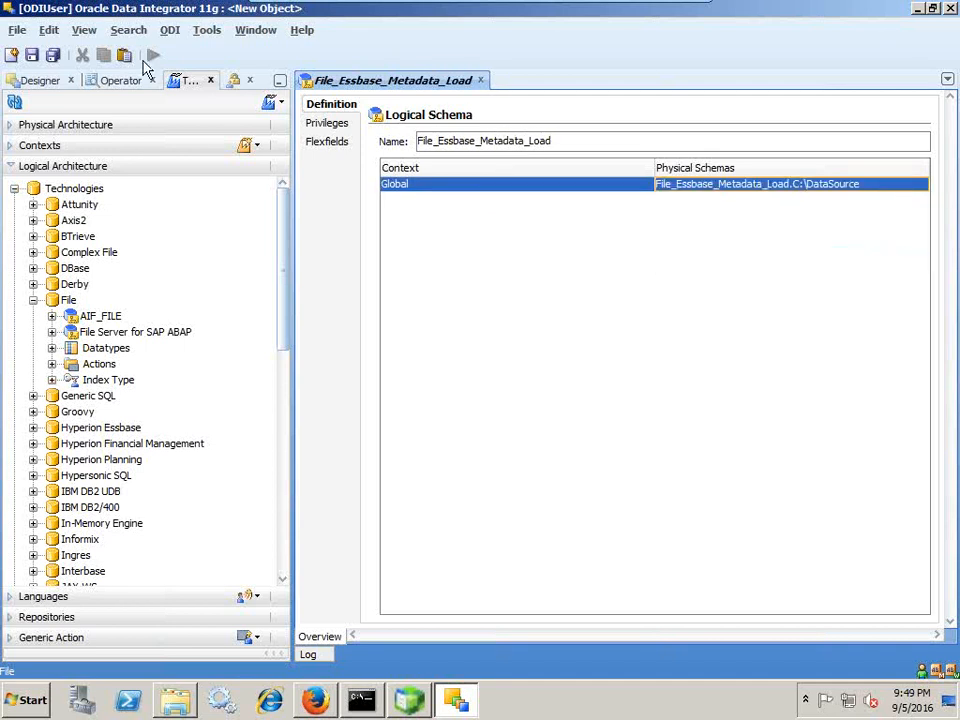
left_click(53, 55)
left_click(480, 80)
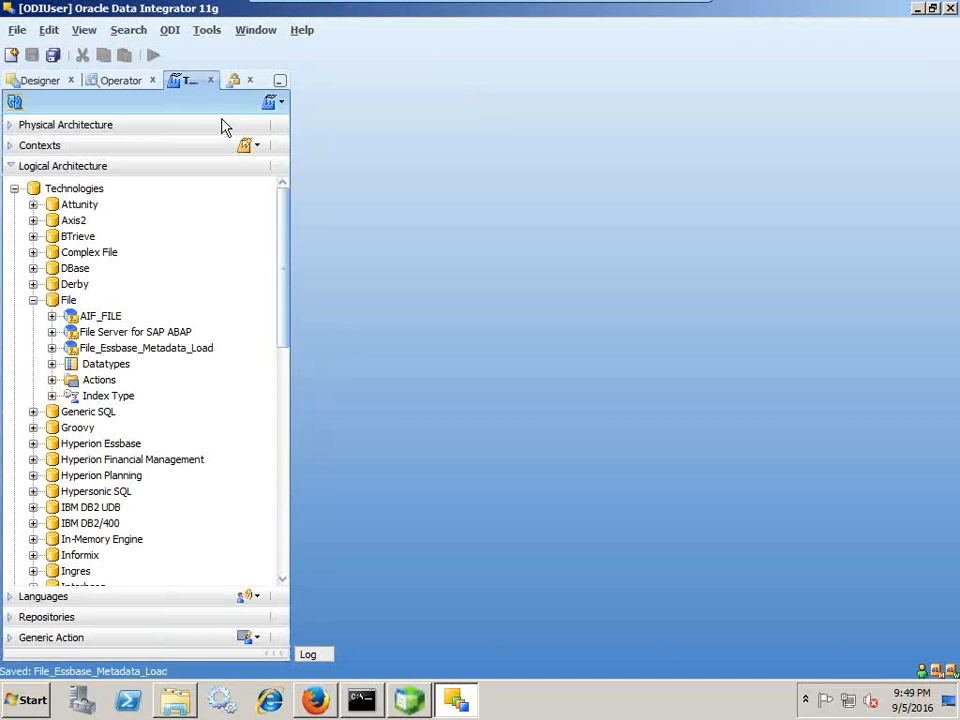
Create a project named Project_File_Essbase_MD_Load in the Designer, and save and close it
left_click(45, 86)
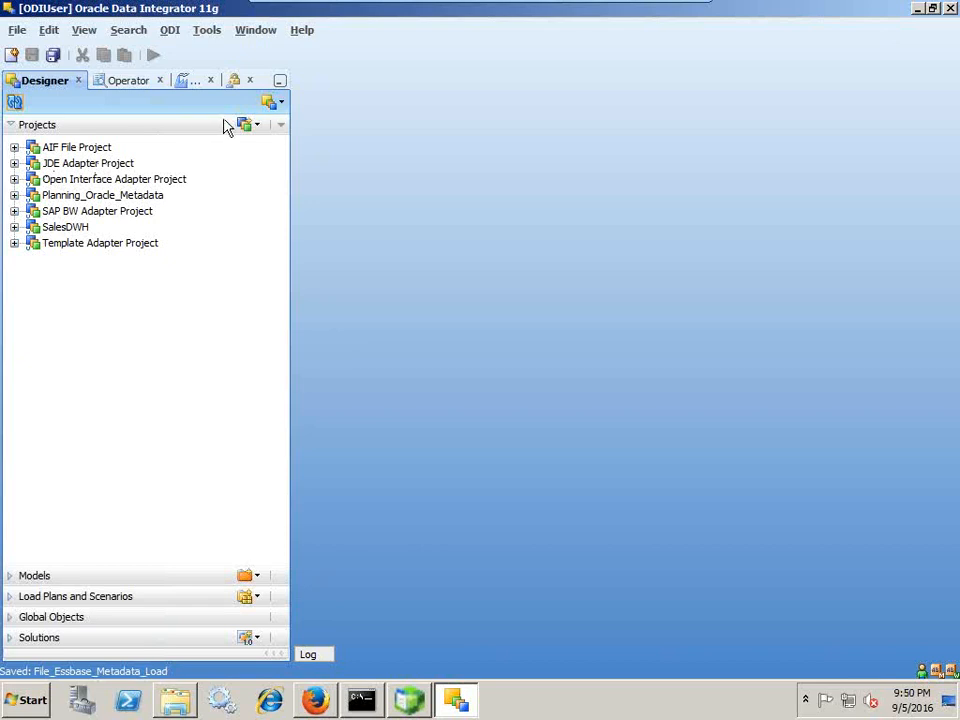
left_click(256, 127)
left_click(286, 150)
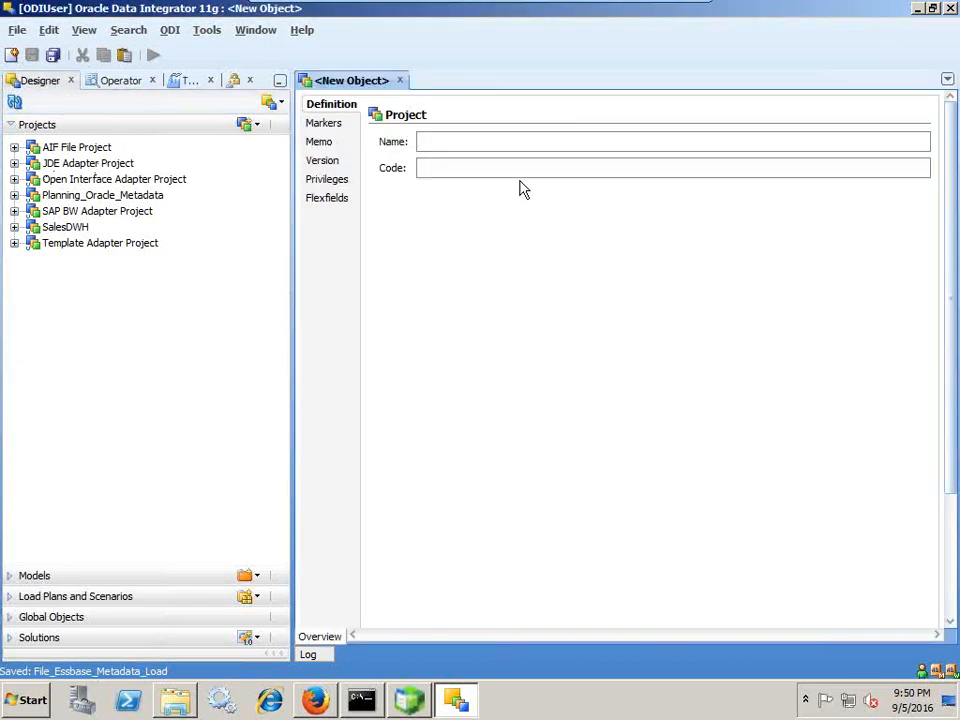
type("Pro")
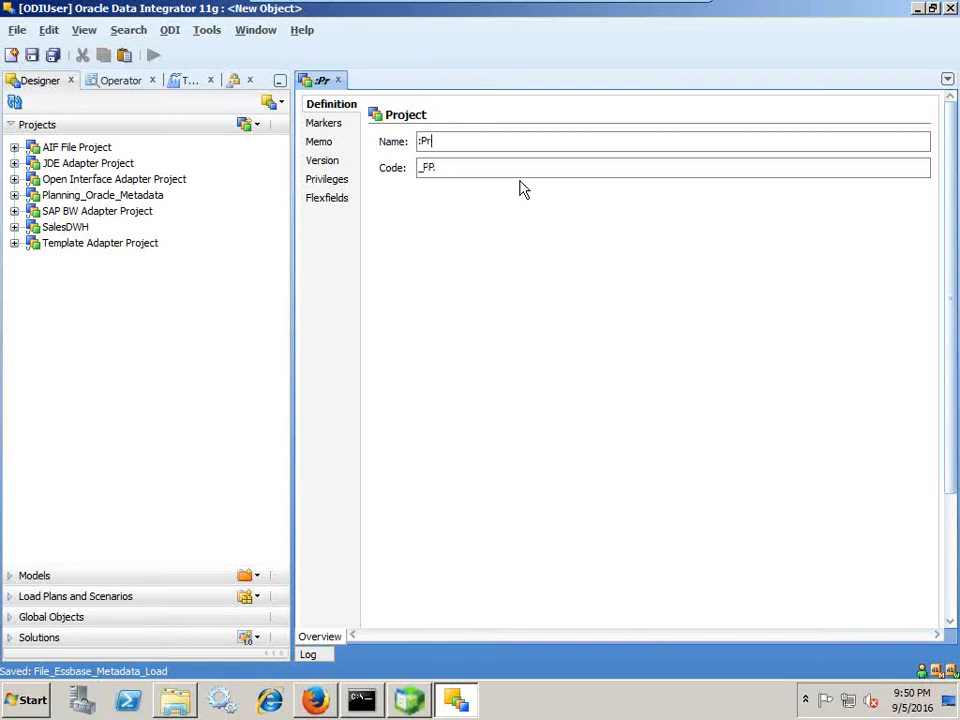
key("BackSpace")
key("BackSpace")
key("BackSpace")
type("Project_Essba")
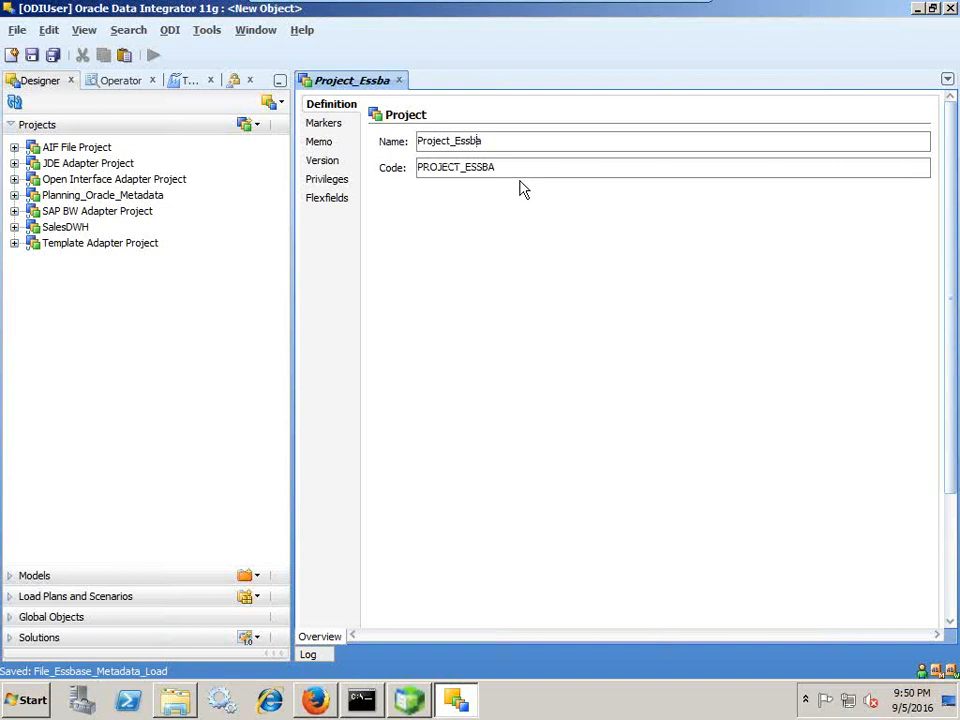
type("File")
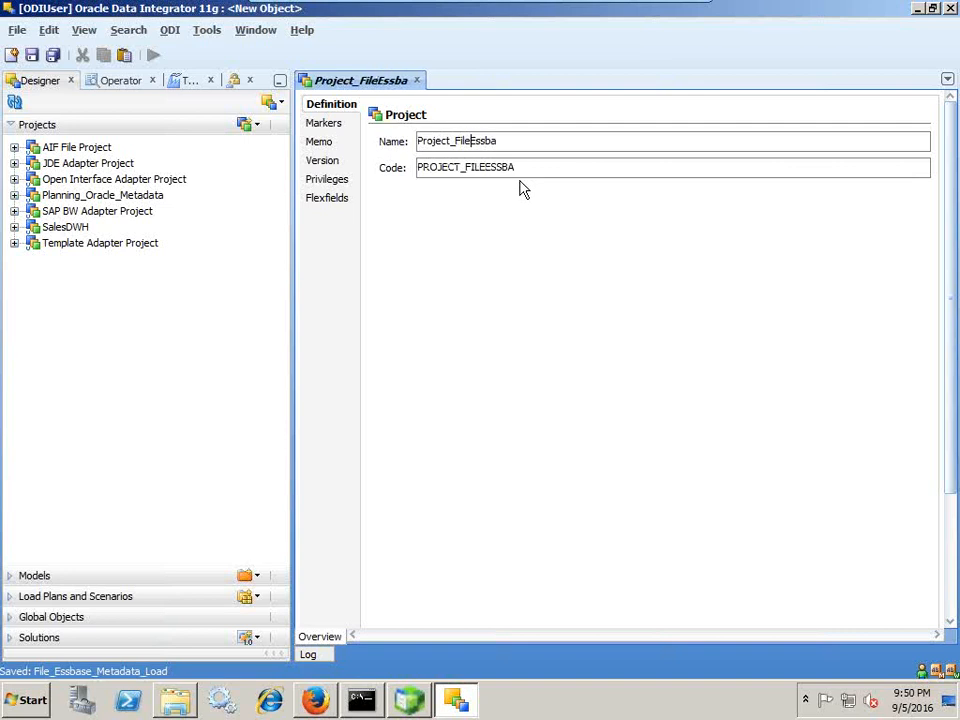
type("_")
type("se_MD_Load")
left_click(32, 55)
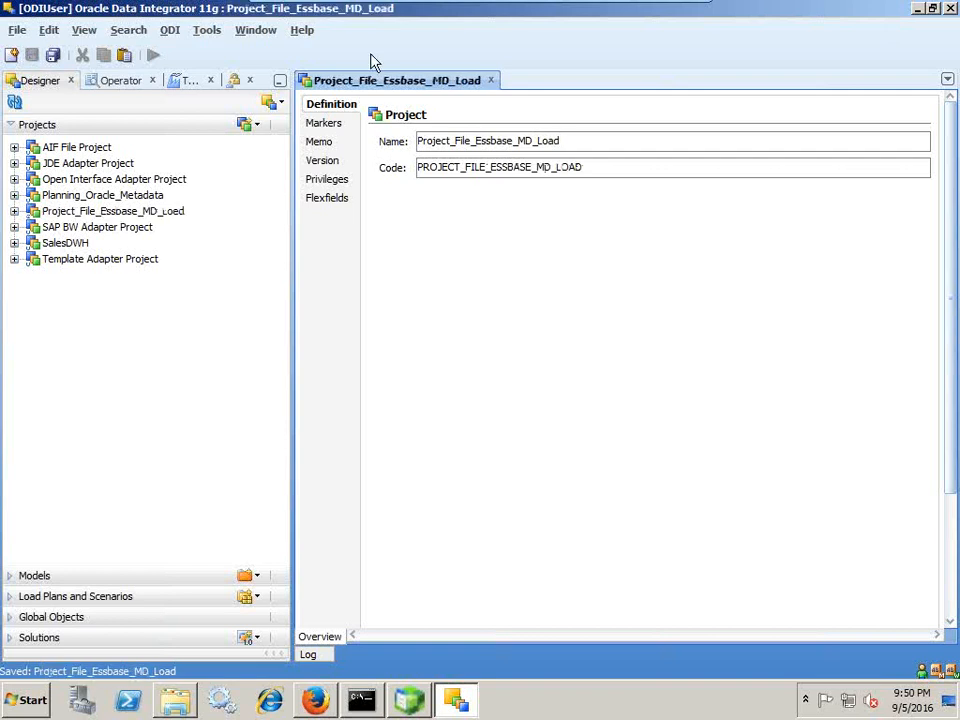
left_click(490, 80)
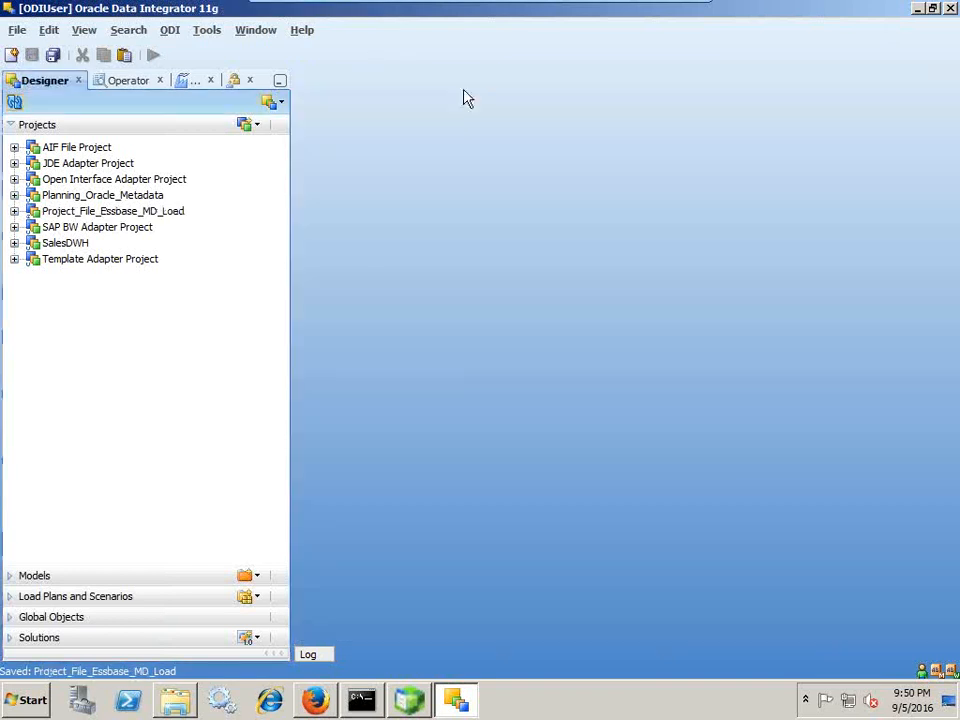
Open the knowledge module import for Project_File_Essbase_MD_Load and widen the file name column
left_click(14, 211)
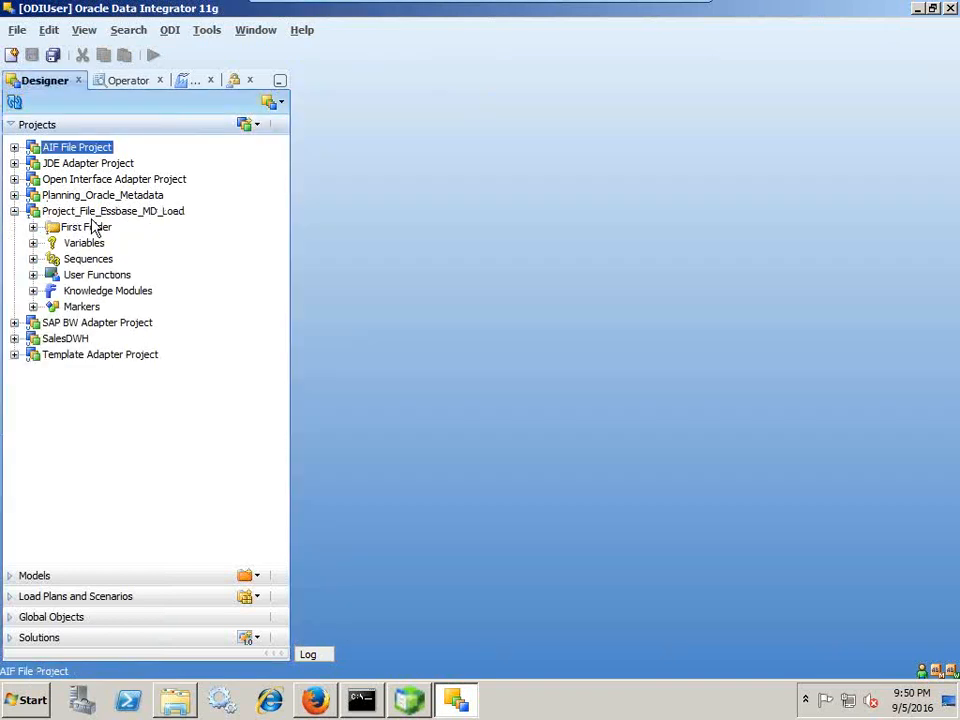
left_click(33, 290)
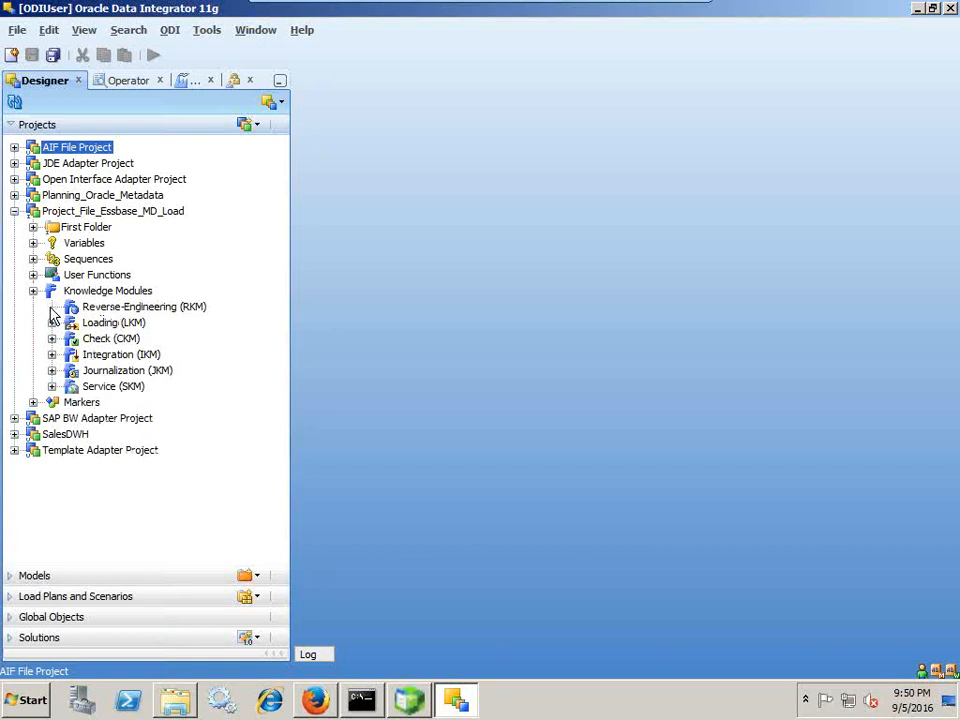
right_click(127, 293)
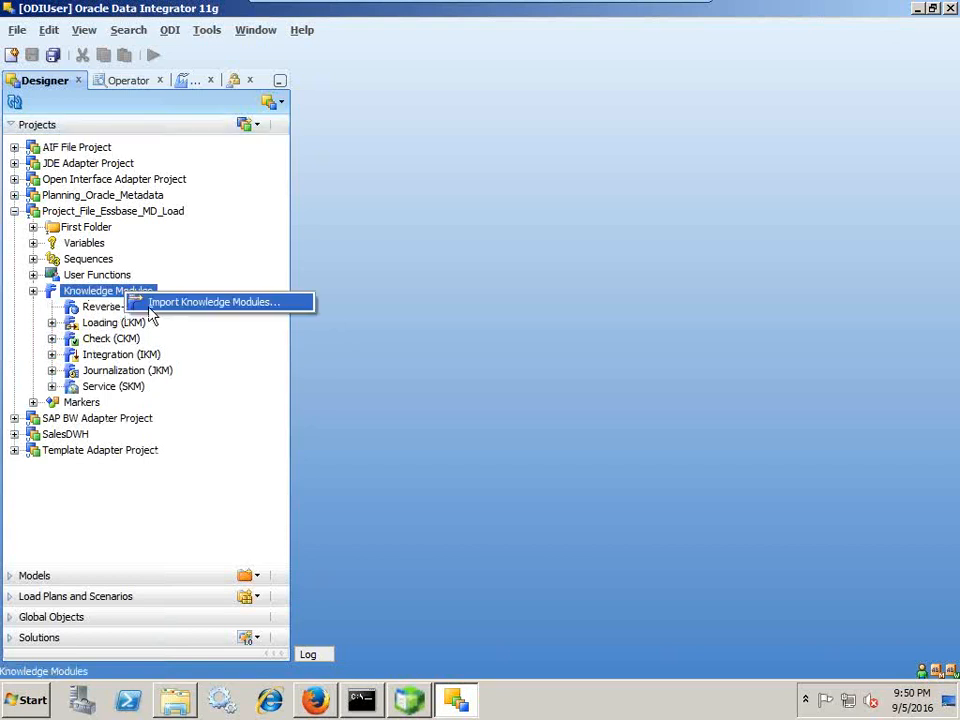
left_click(165, 302)
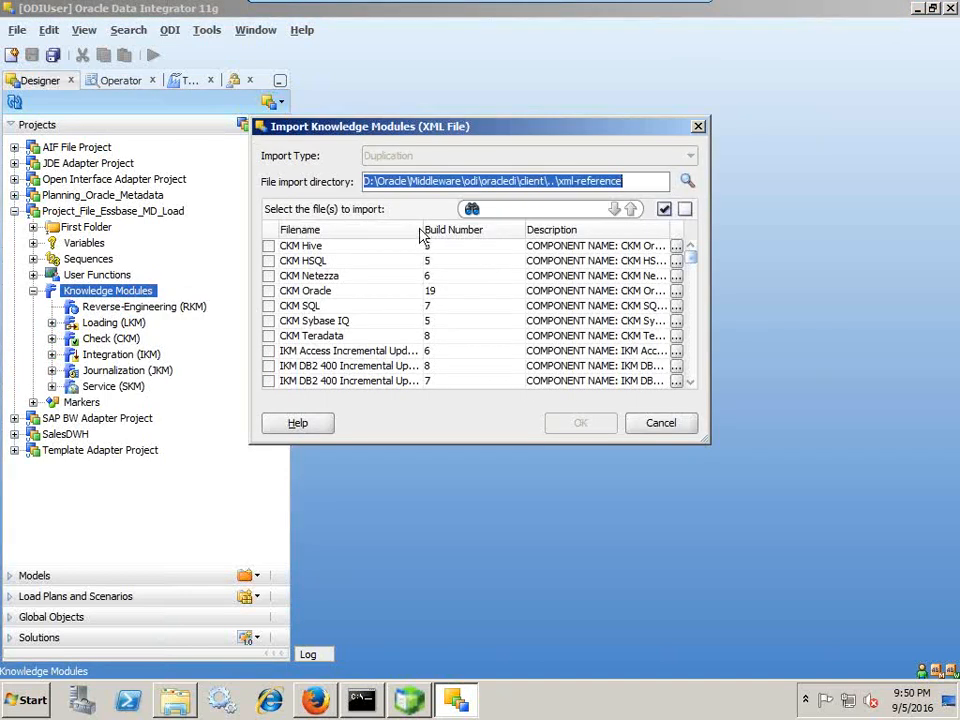
left_click_drag(420, 229, 444, 229)
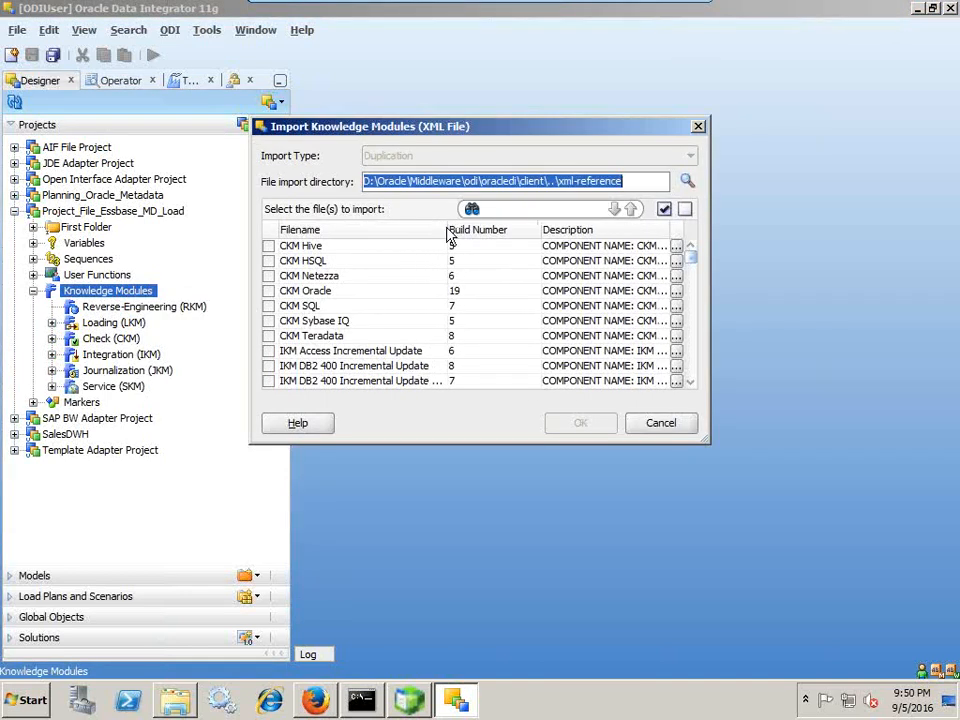
Select LKM File to SQL and LKM Hyperion Essbase METADATA to SQL as the knowledge modules to import
left_click(688, 383)
left_click(688, 383)
left_click(688, 383)
left_click(688, 383)
scroll(690, 388, "down", 9)
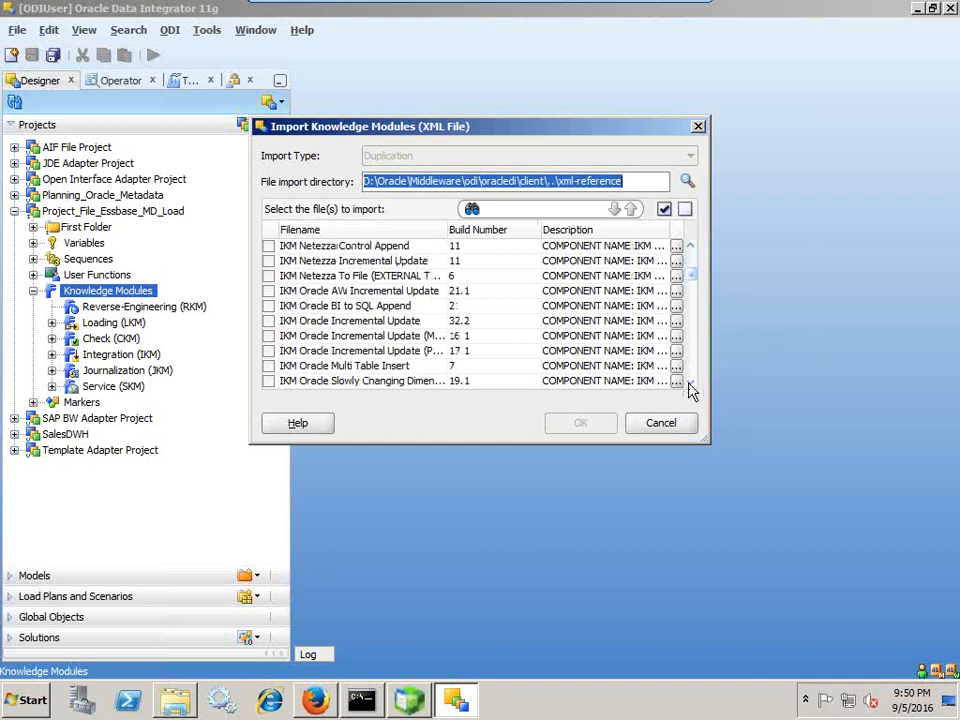
scroll(690, 388, "down", 6)
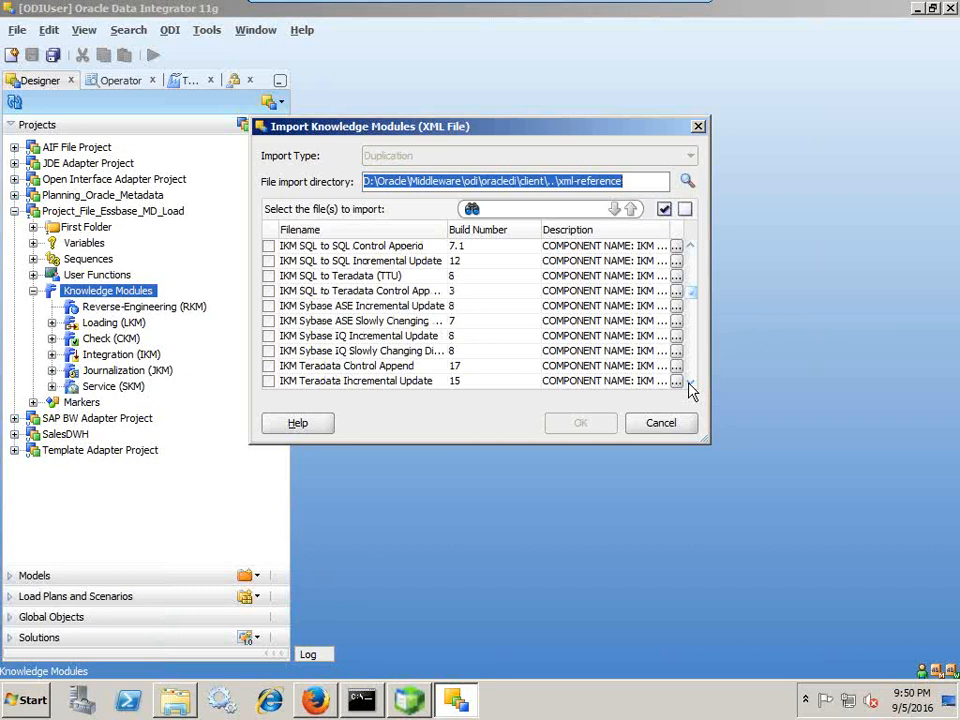
scroll(690, 388, "down", 4)
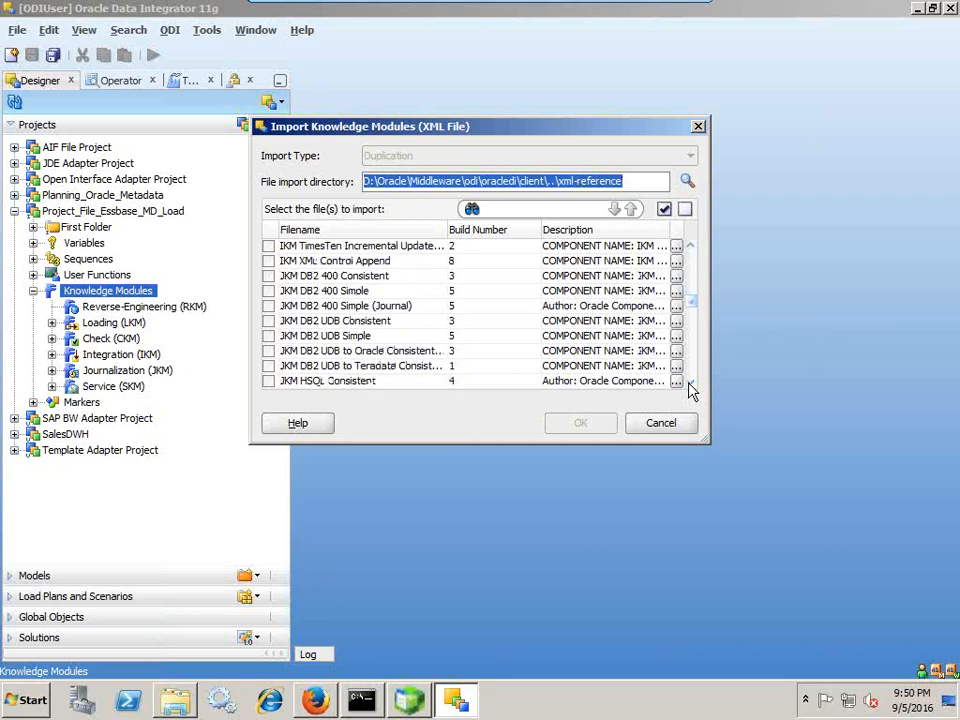
scroll(696, 253, "up", 4)
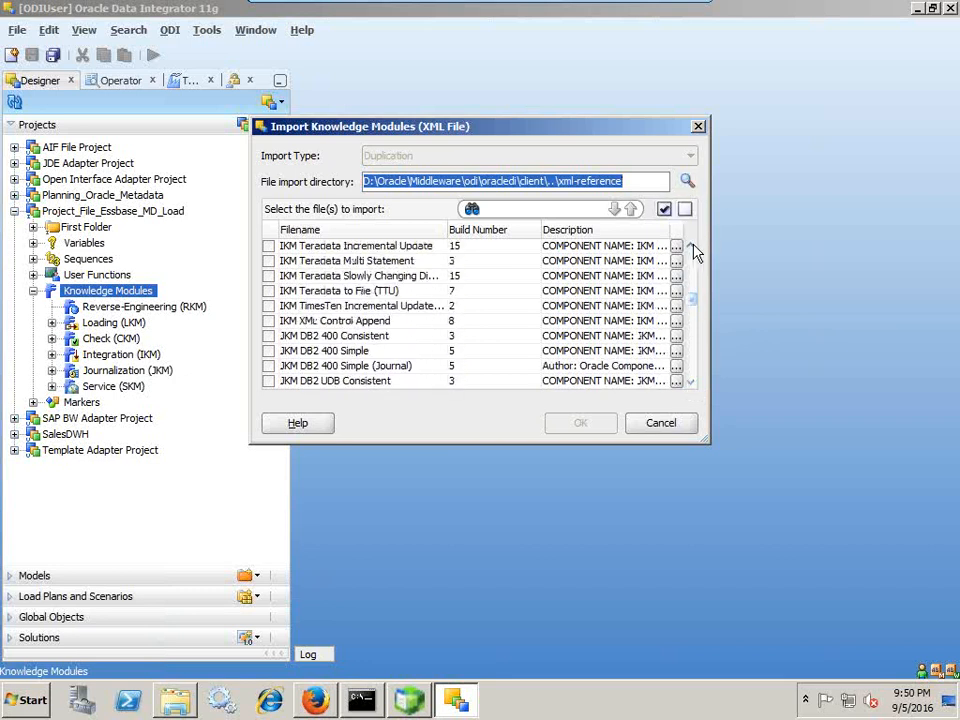
scroll(692, 384, "down", 8)
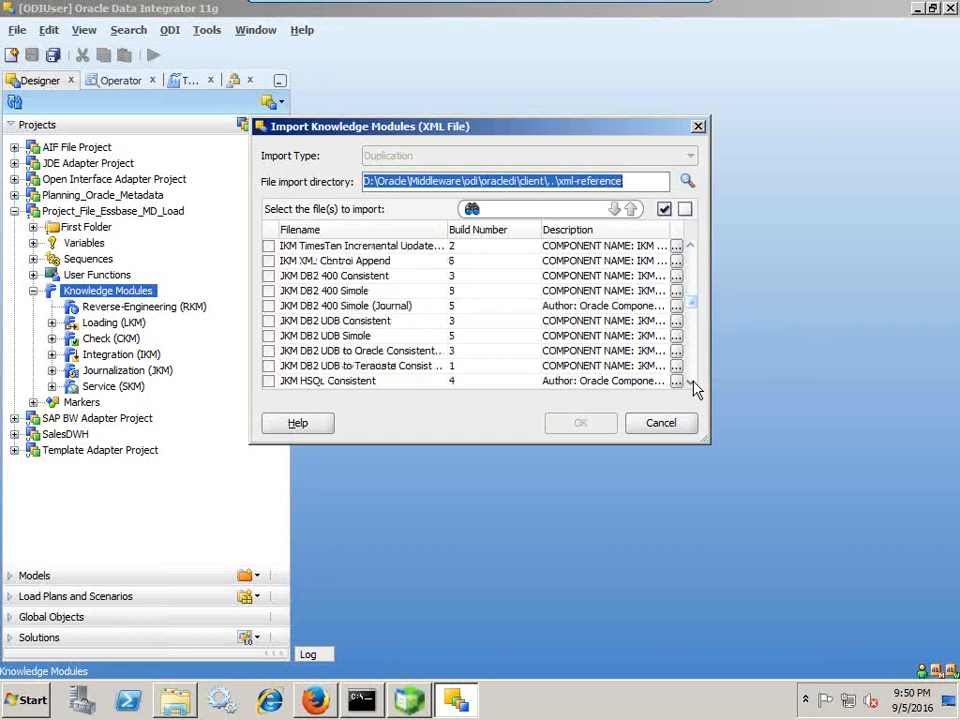
scroll(694, 386, "down", 7)
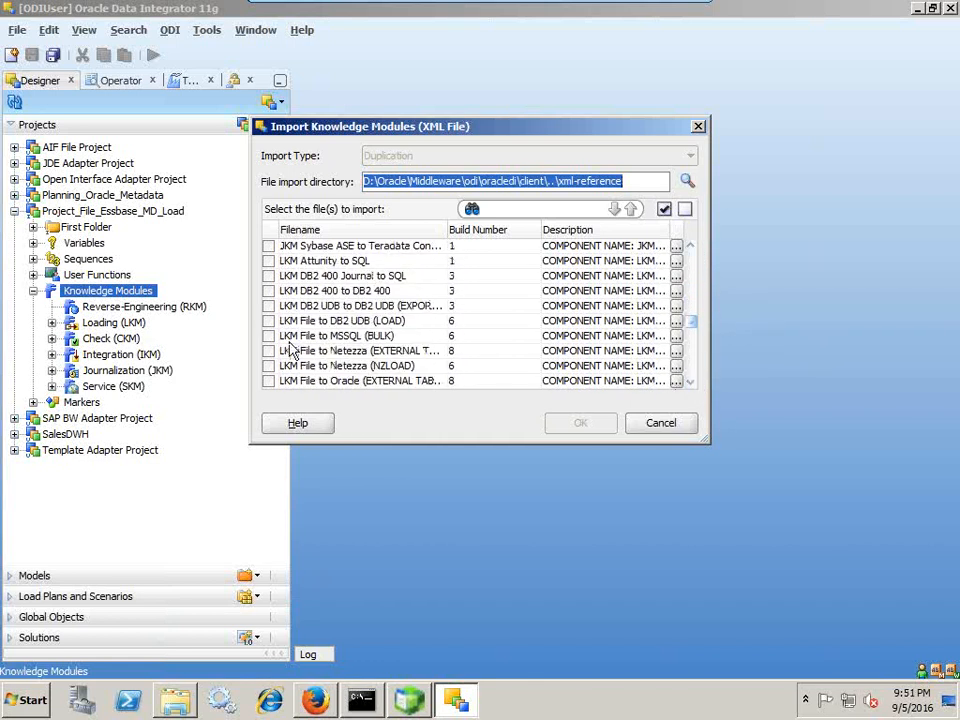
scroll(350, 355, "down", 4)
scroll(335, 340, "up", 1)
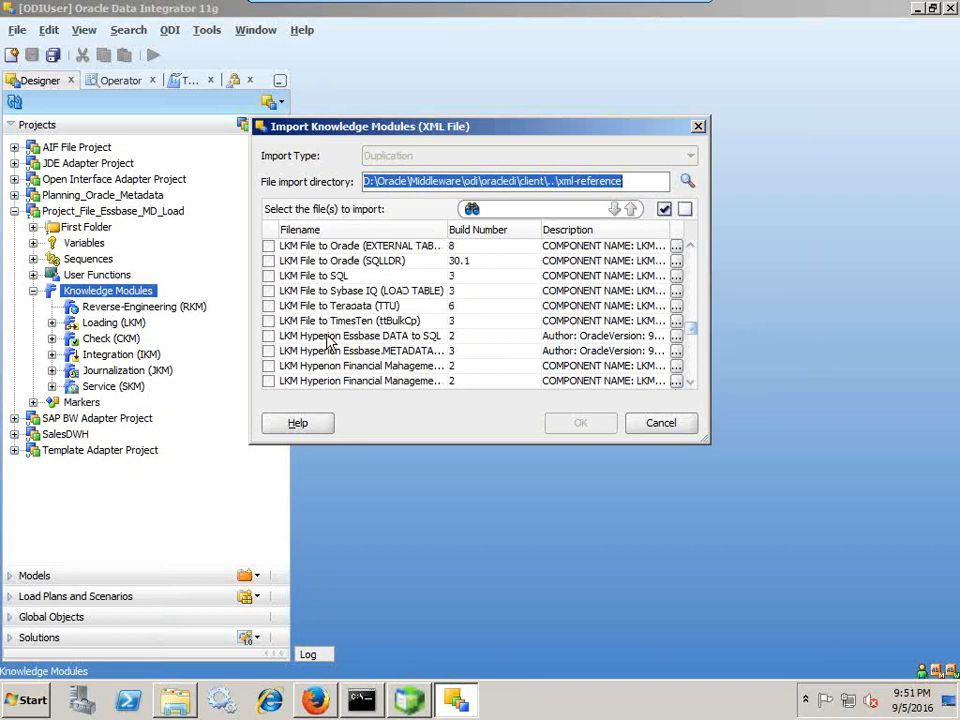
left_click(268, 276)
left_click(269, 351)
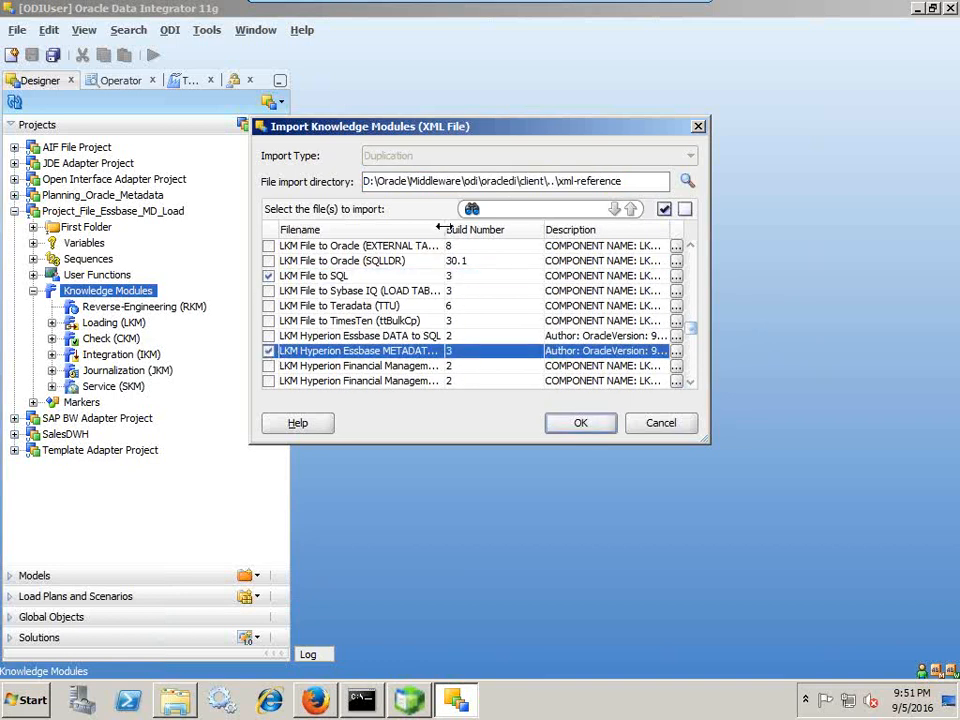
Check the full names of the selected knowledge modules, import them, close the import report and collapse the project
left_click_drag(445, 229, 491, 229)
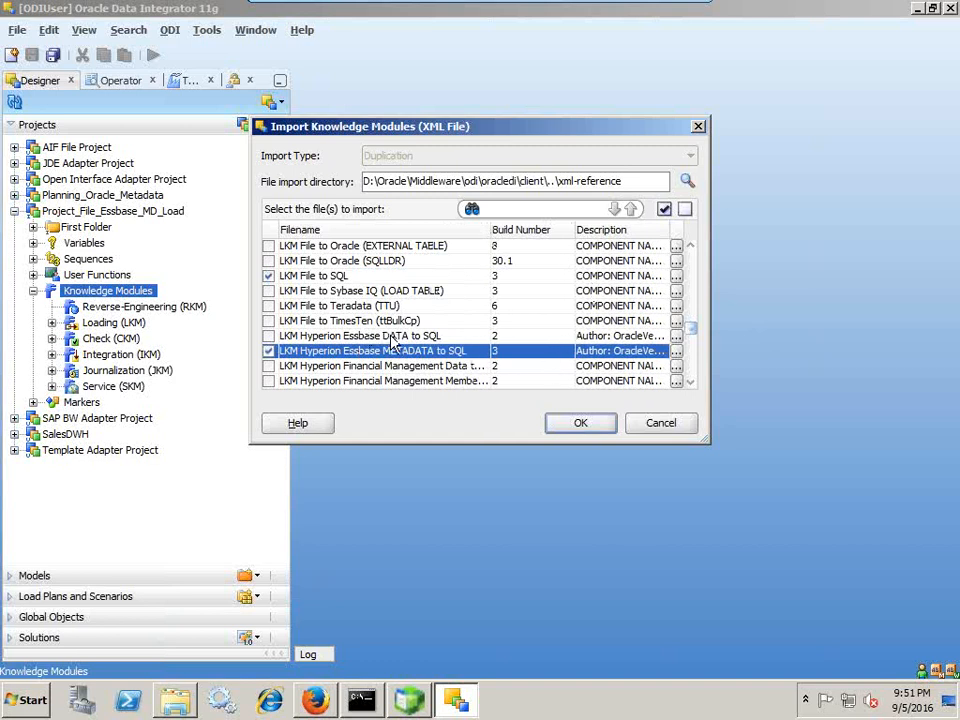
left_click(581, 426)
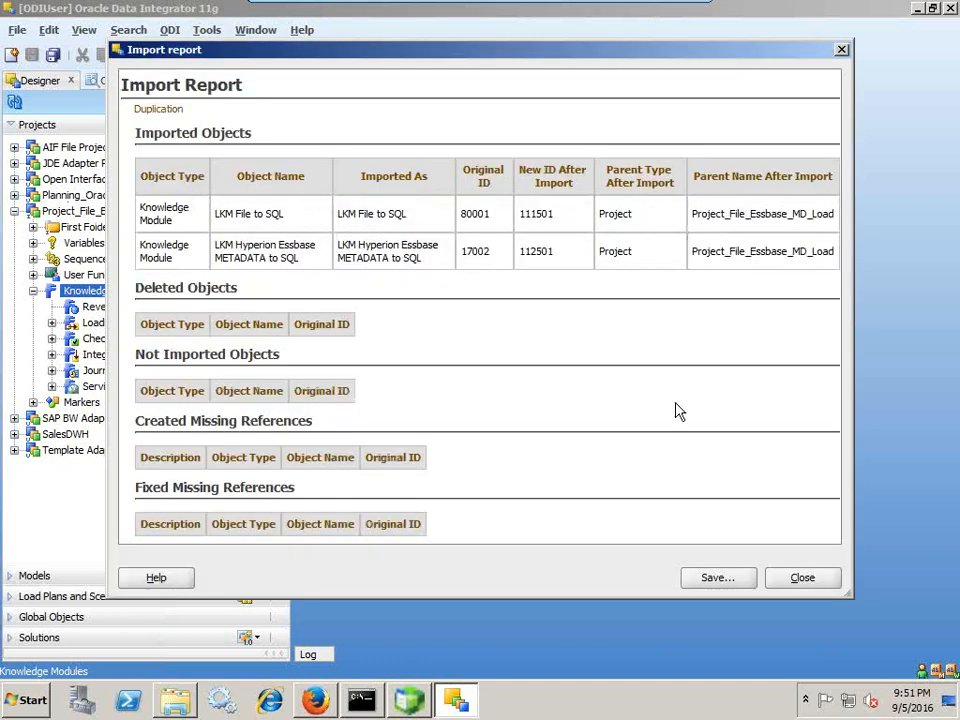
left_click(775, 576)
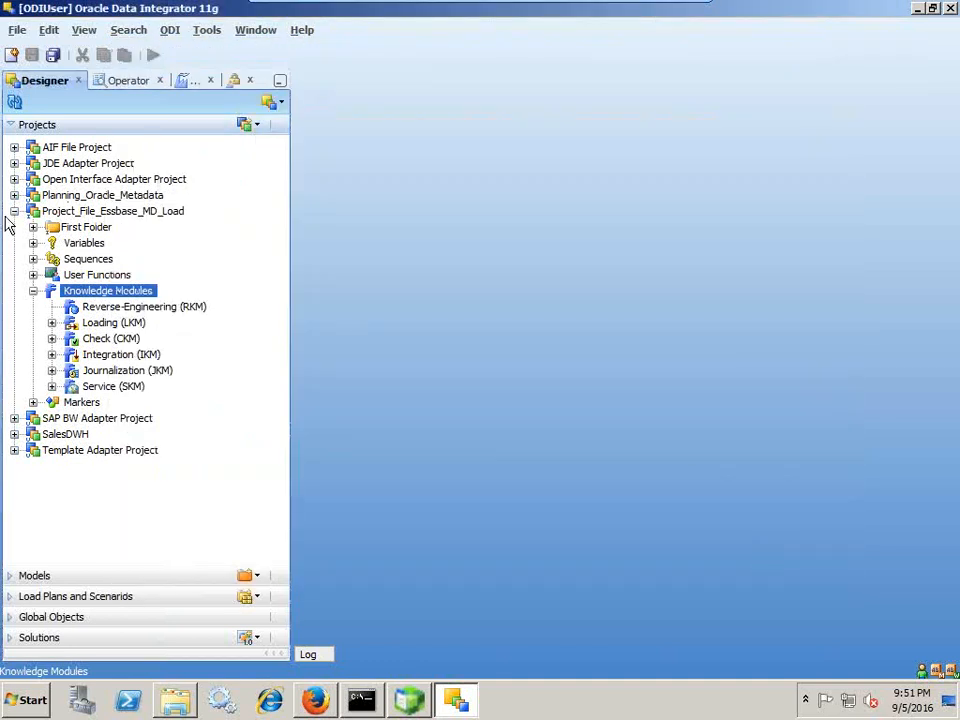
left_click(14, 211)
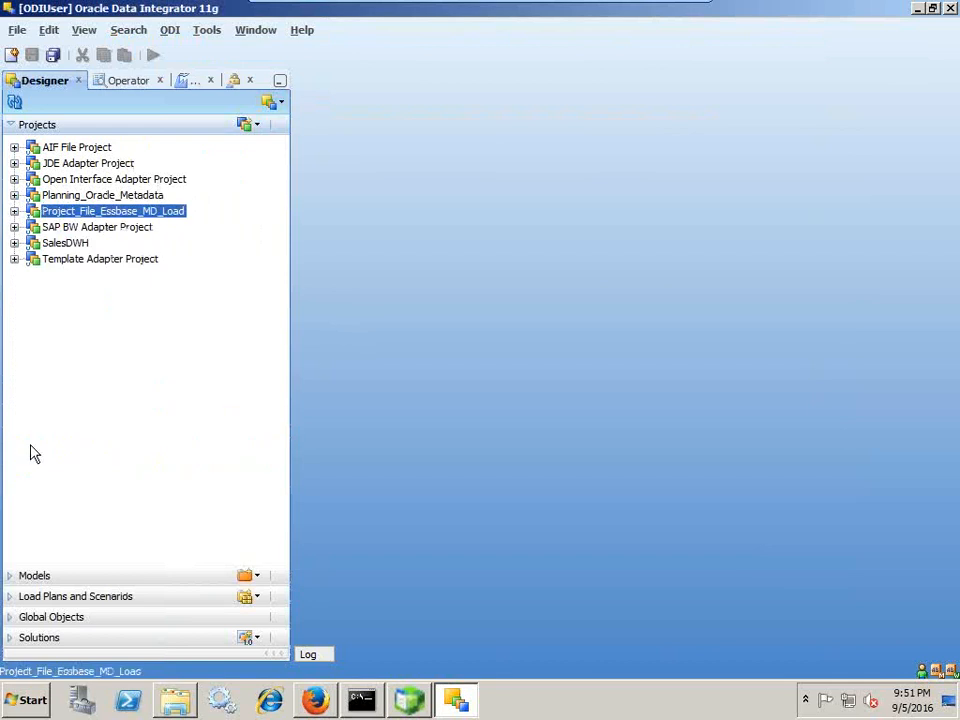
Create a model folder named ModelFolder_File_Metadata_Load, and save and close it
left_click(12, 575)
left_click(256, 361)
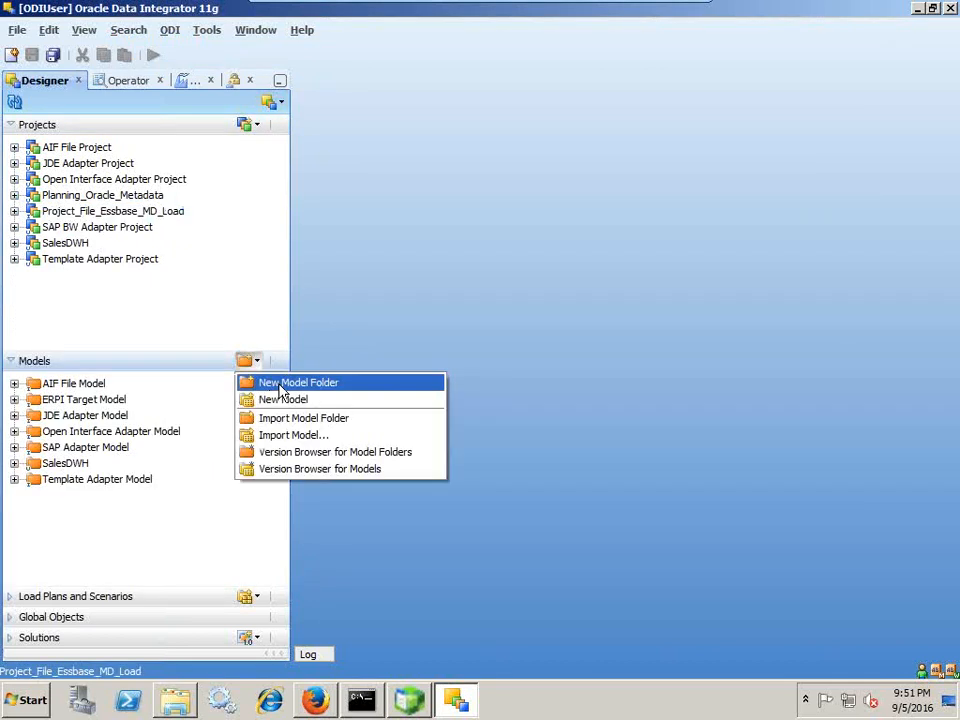
left_click(285, 383)
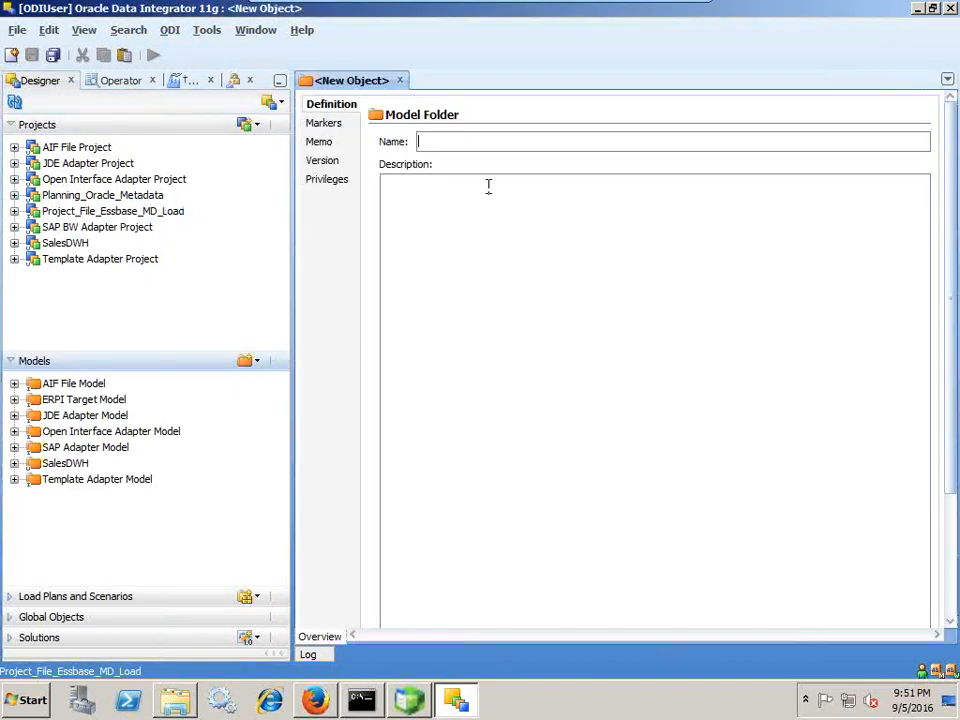
type("M")
key("BackSpace")
type("Mod")
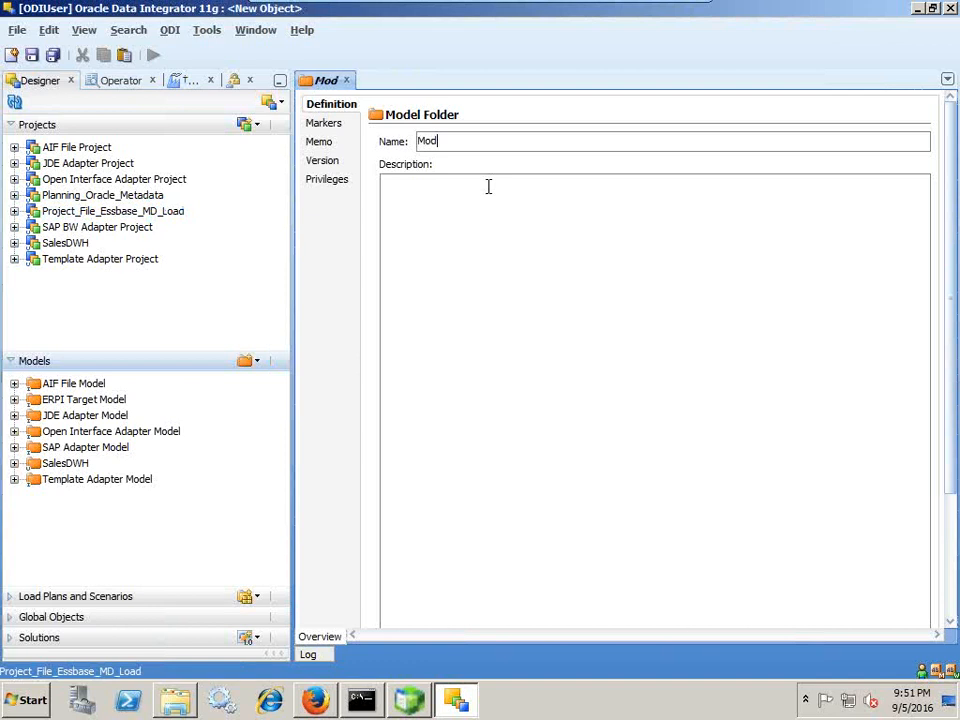
type("elFile")
key("BackSpace")
key("BackSpace")
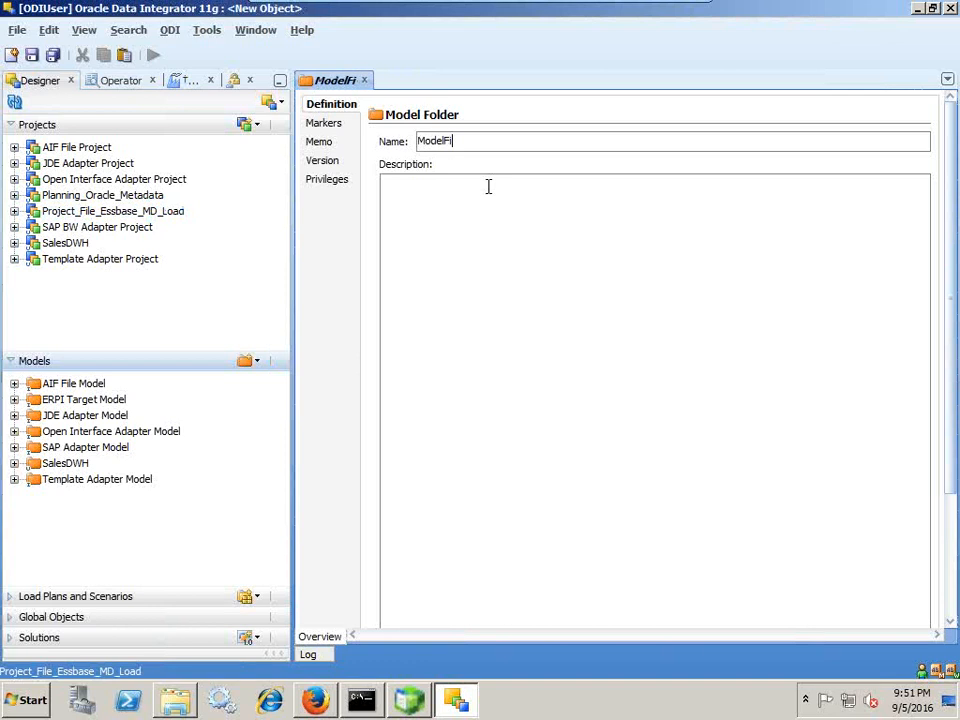
type("older_")
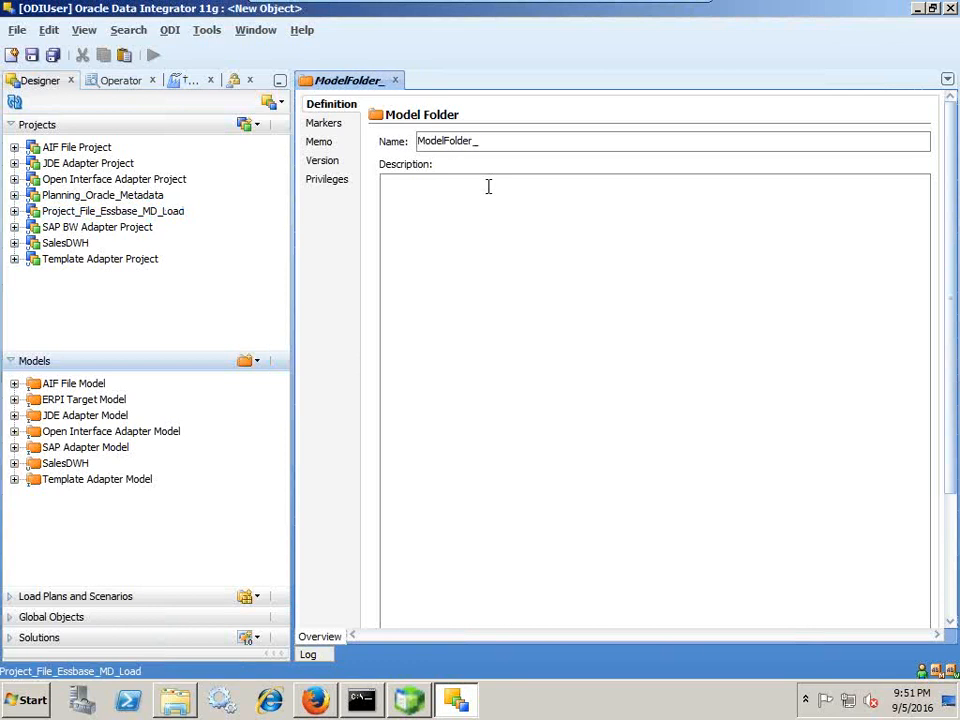
type("File_Metadat")
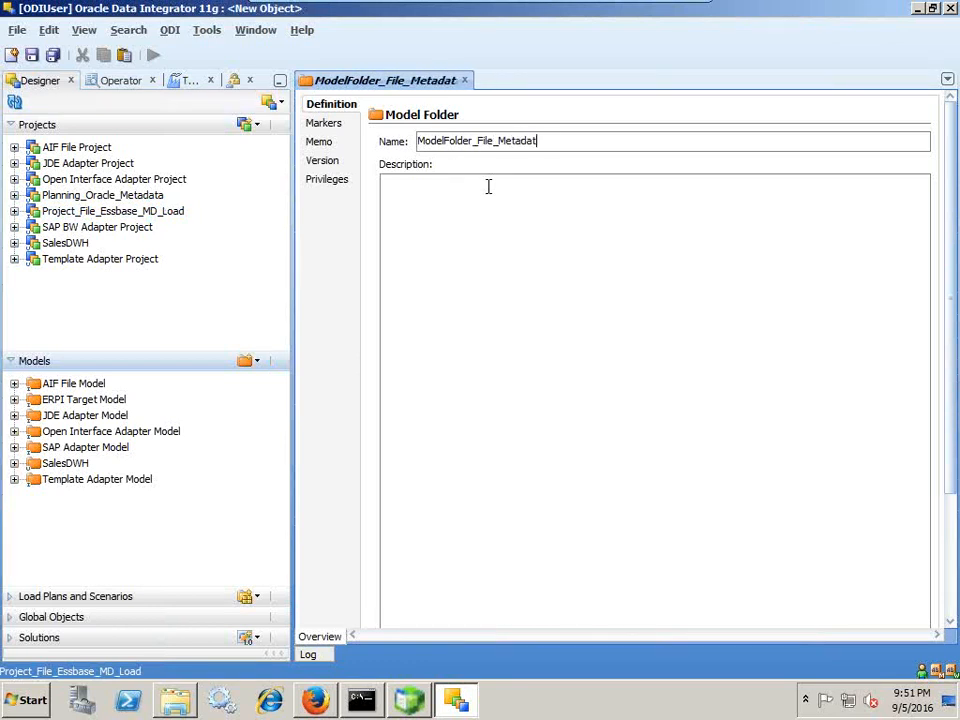
type("a_Load")
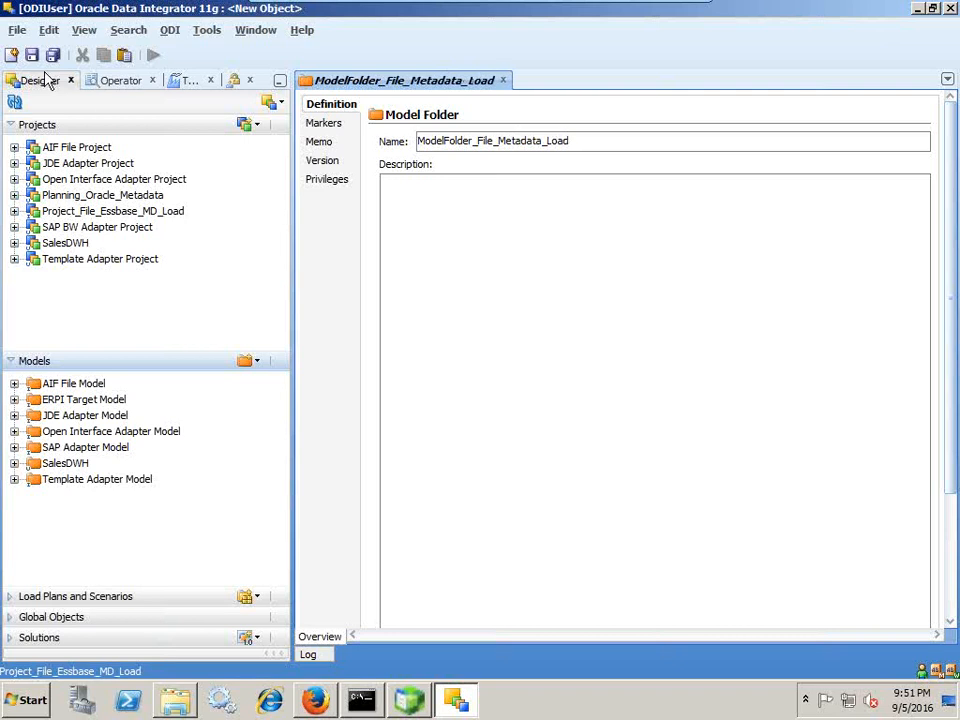
left_click(32, 56)
left_click(502, 80)
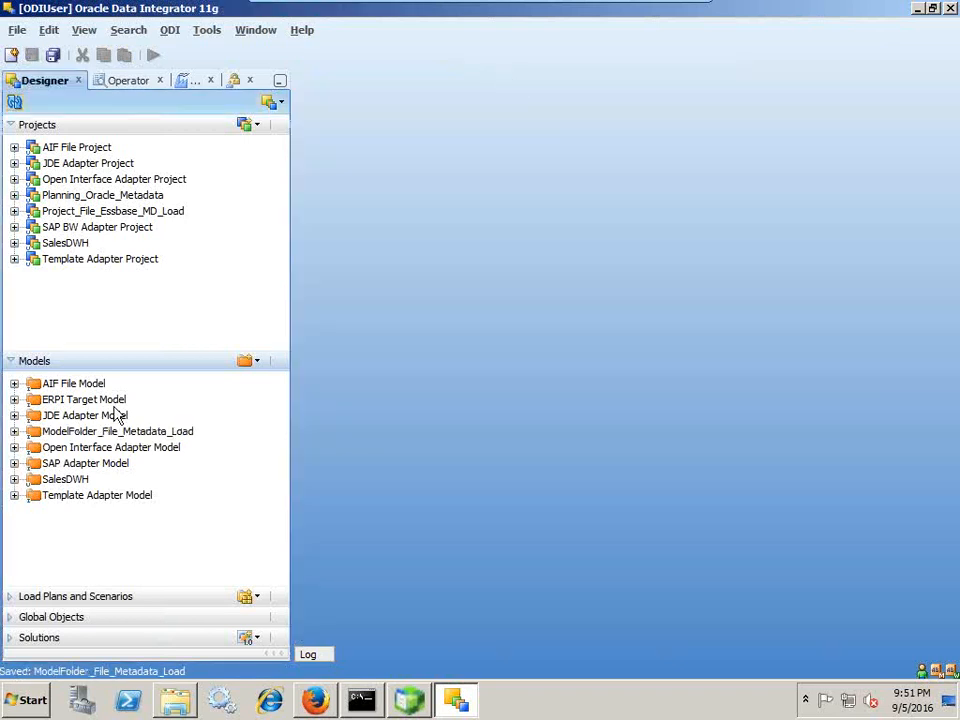
Create a model named Model_File_Essbase_MD_Load in the ModelFolder_File_Metadata_Load folder
right_click(88, 435)
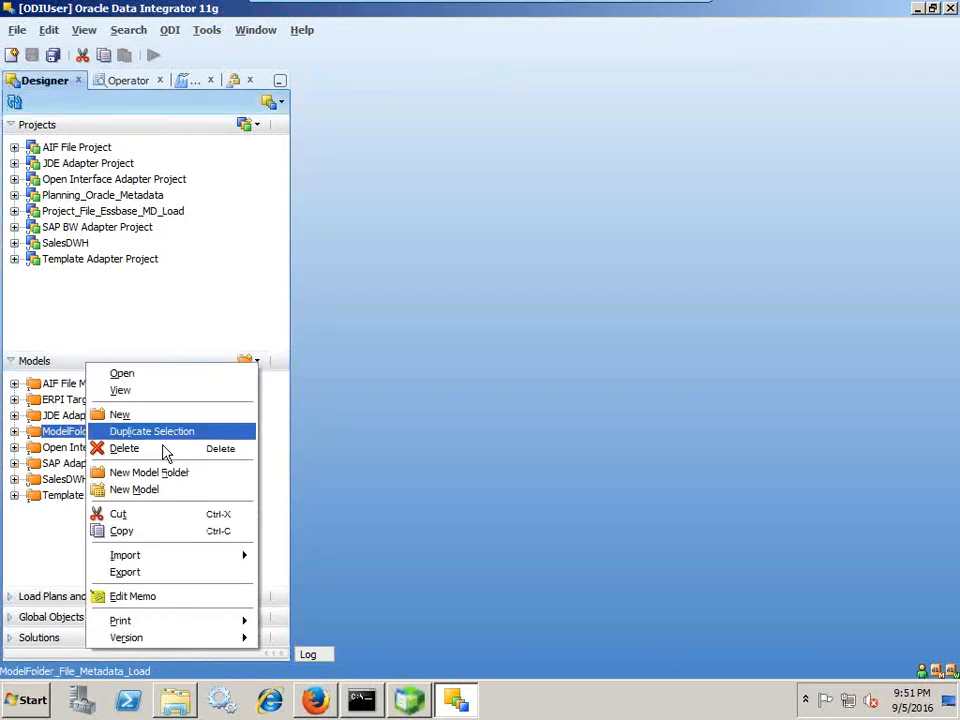
left_click(178, 494)
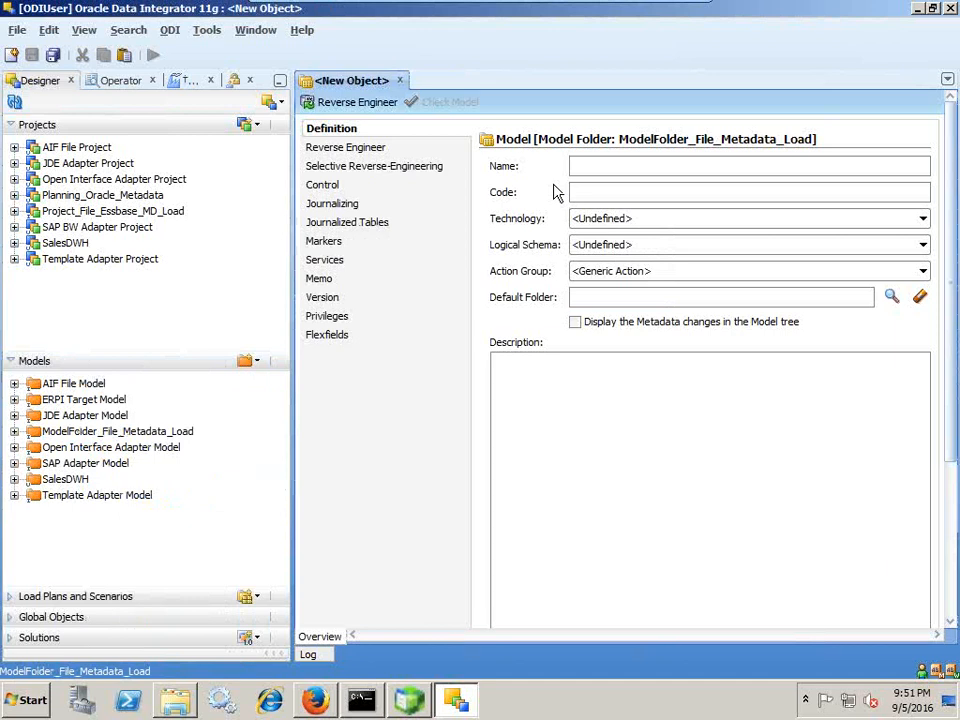
type("Model_Fil")
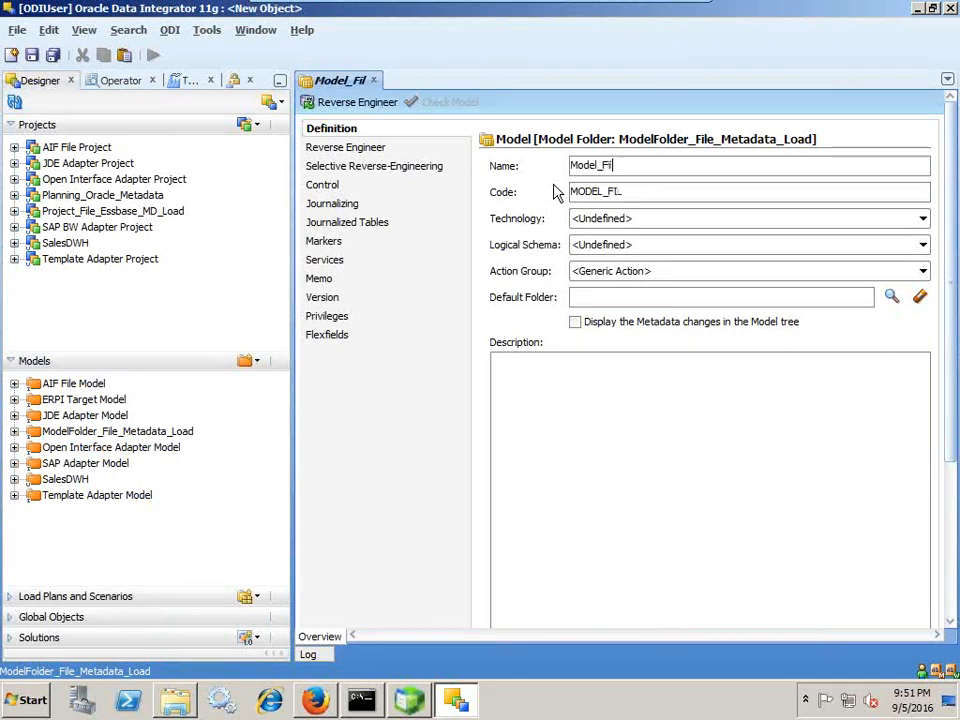
type("e_Essbase")
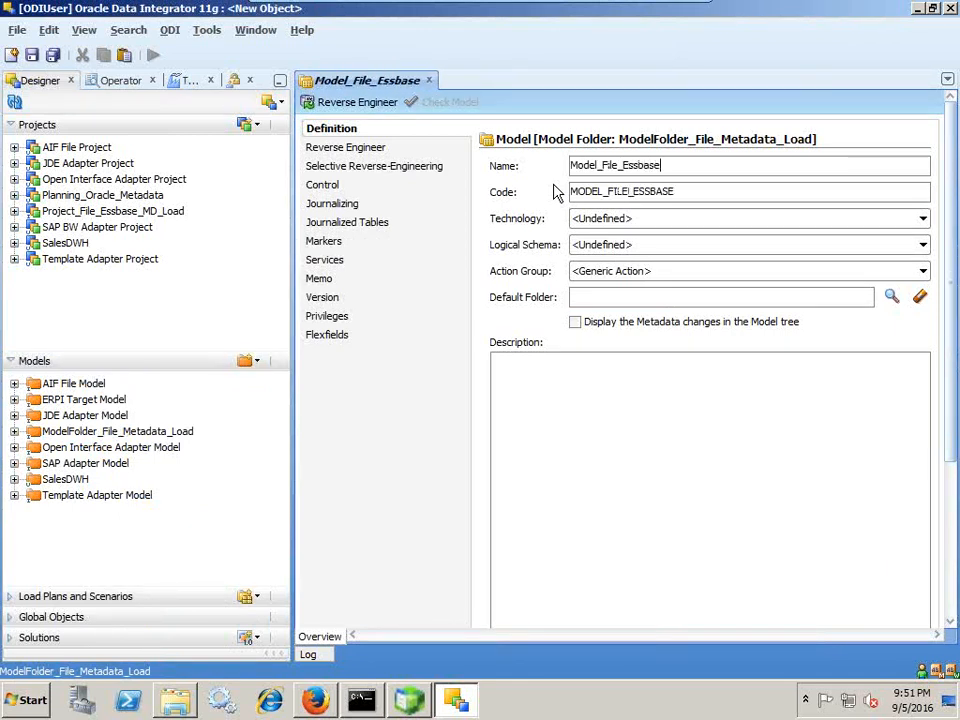
type("_Load")
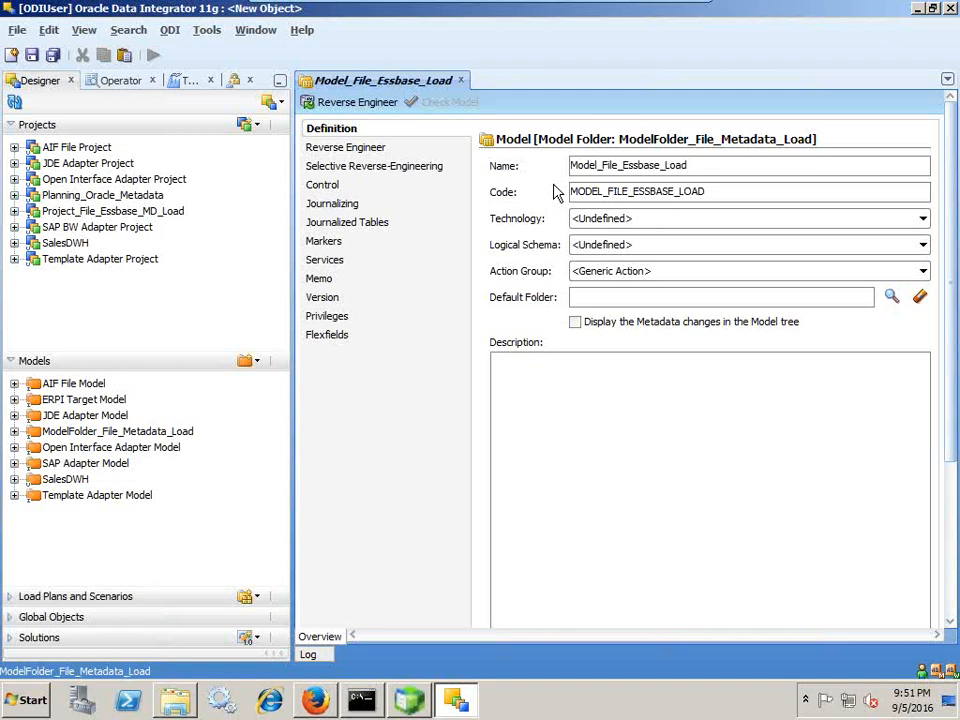
type("MD_")
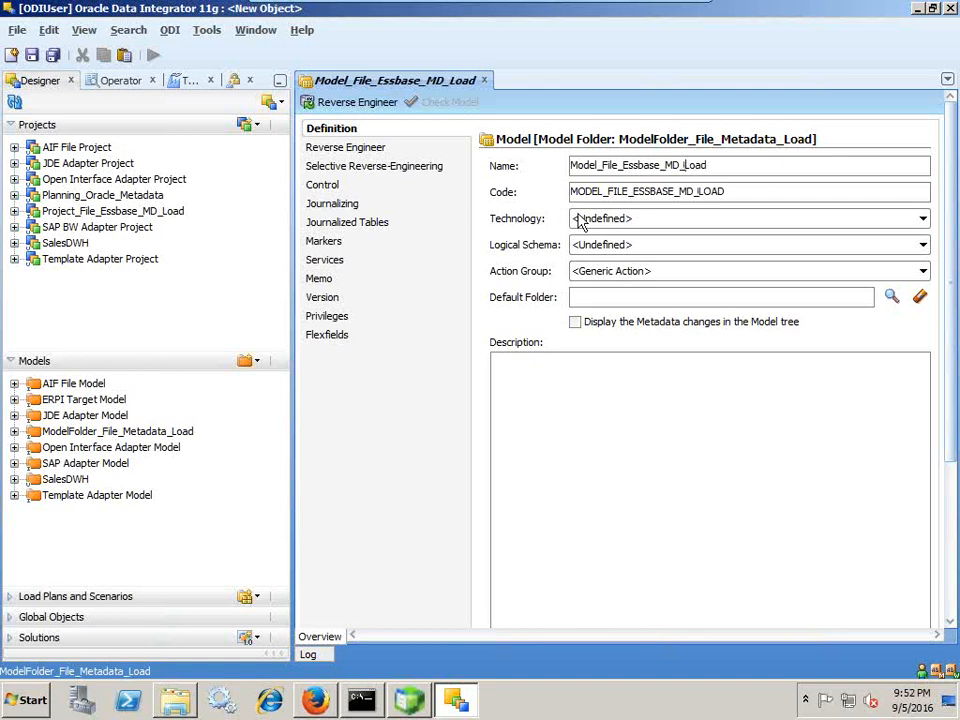
Set the model's technology to File and its logical schema to File_Essbase_Metadata_Load, and save and close the model
left_click(580, 220)
left_click(580, 343)
left_click(612, 250)
left_click(618, 310)
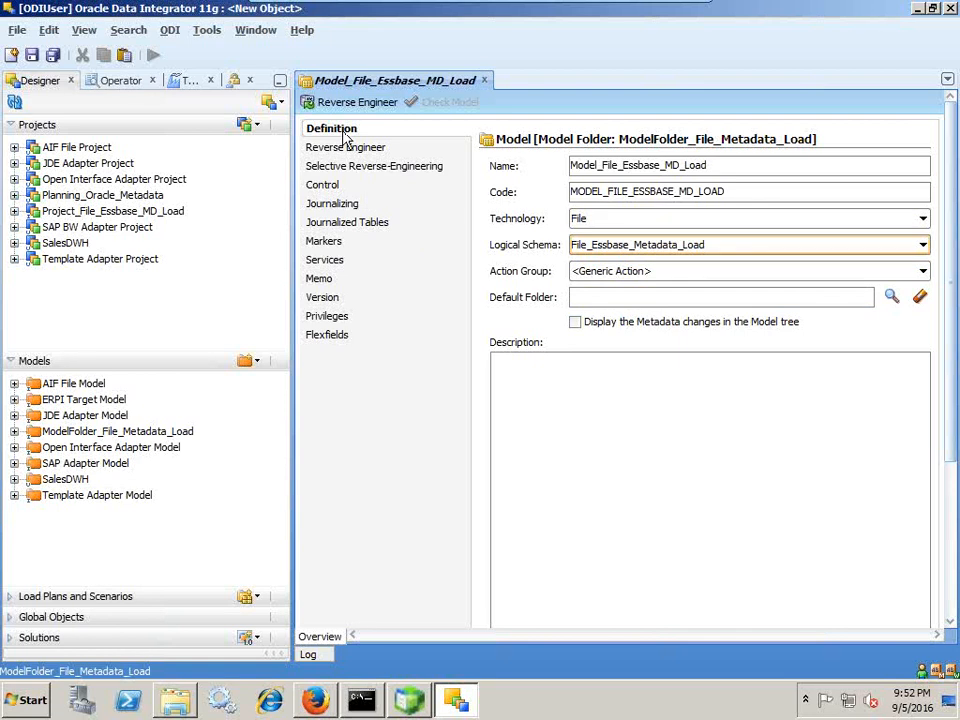
left_click(33, 55)
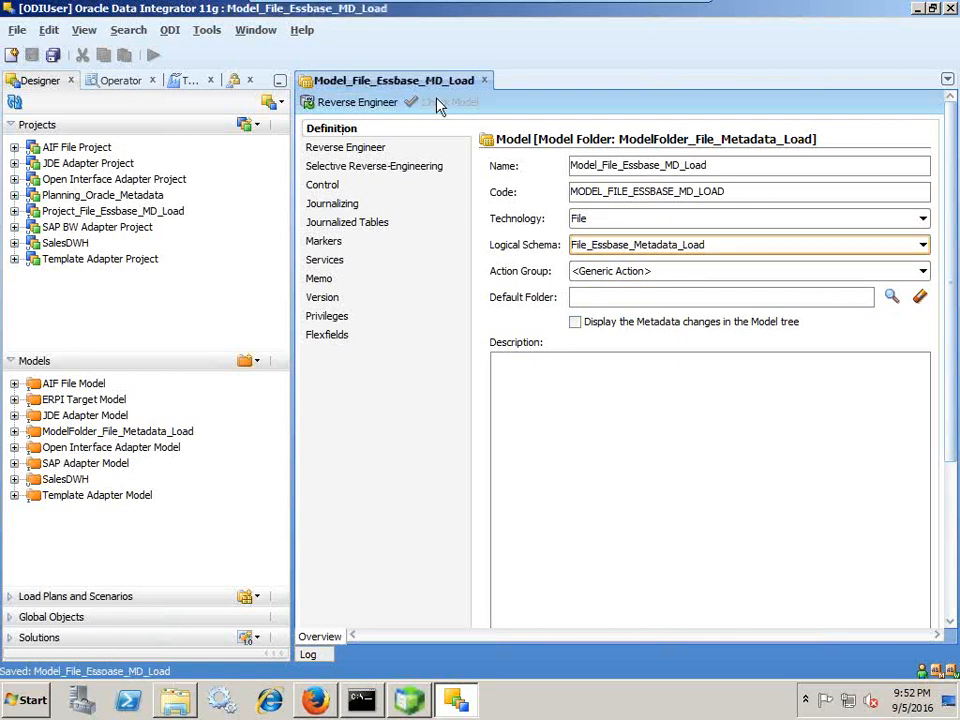
left_click(484, 80)
Create a datastore named DS_File_Essbase_MD_Load under Model_File_Essbase_MD_Load
left_click(14, 431)
left_click(33, 447)
right_click(117, 452)
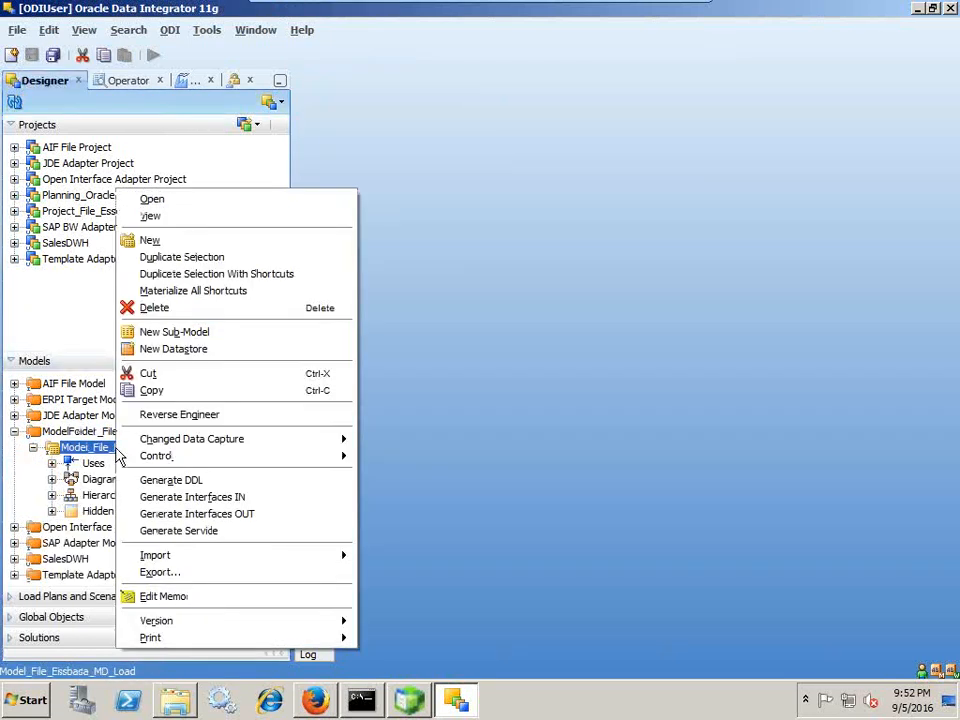
left_click(199, 349)
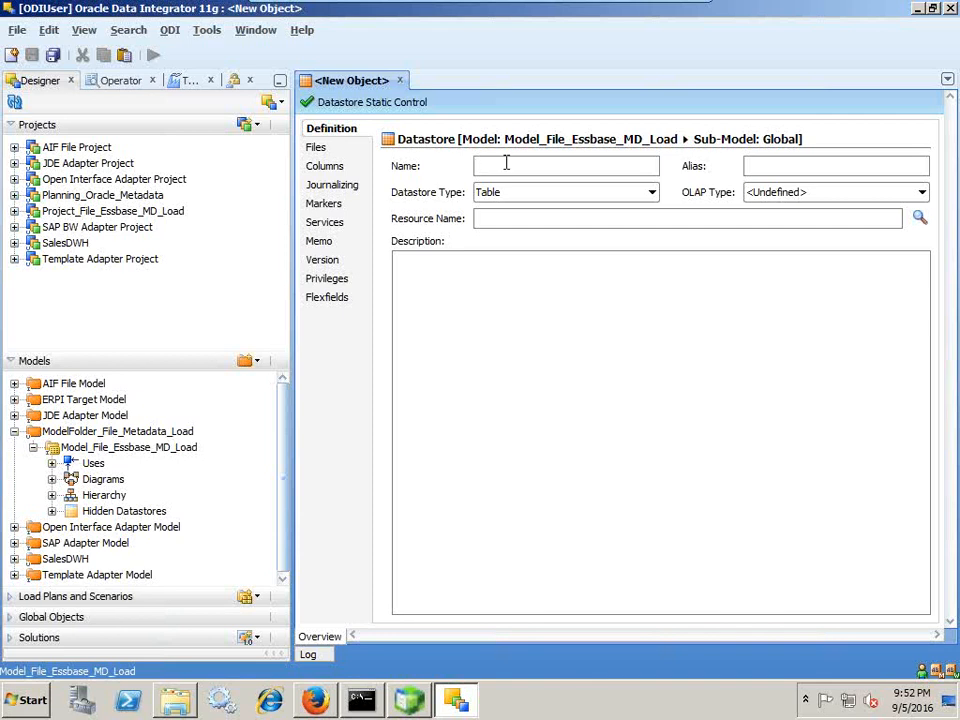
type("DS_")
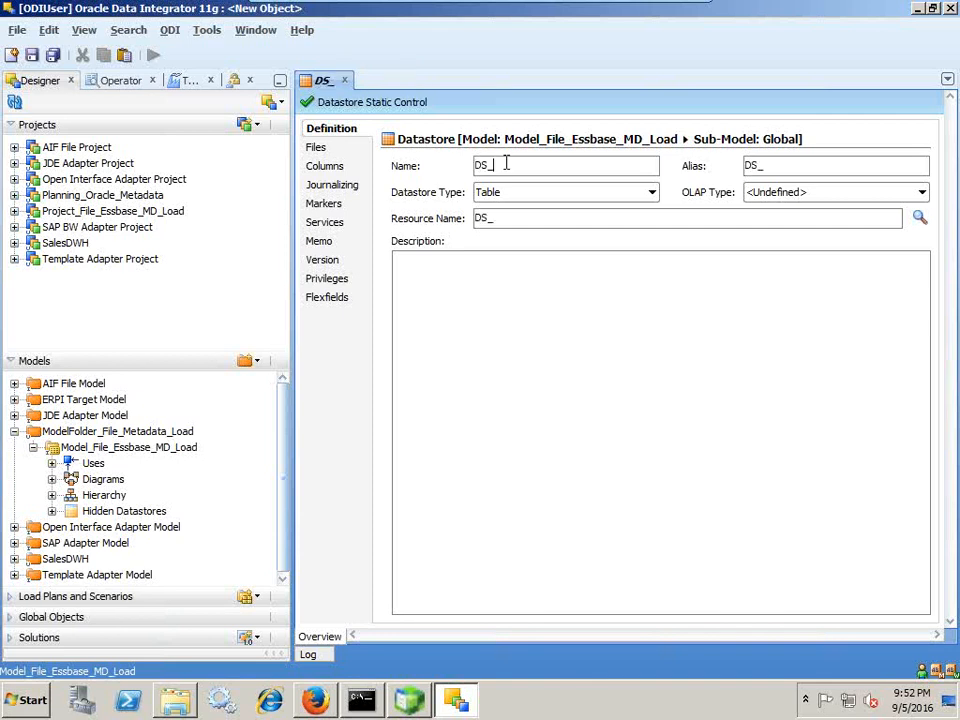
type("File_Essbase_MD_Load")
Set the datastore's file format to Delimited with a comma as the custom field separator
left_click(318, 148)
left_click(529, 140)
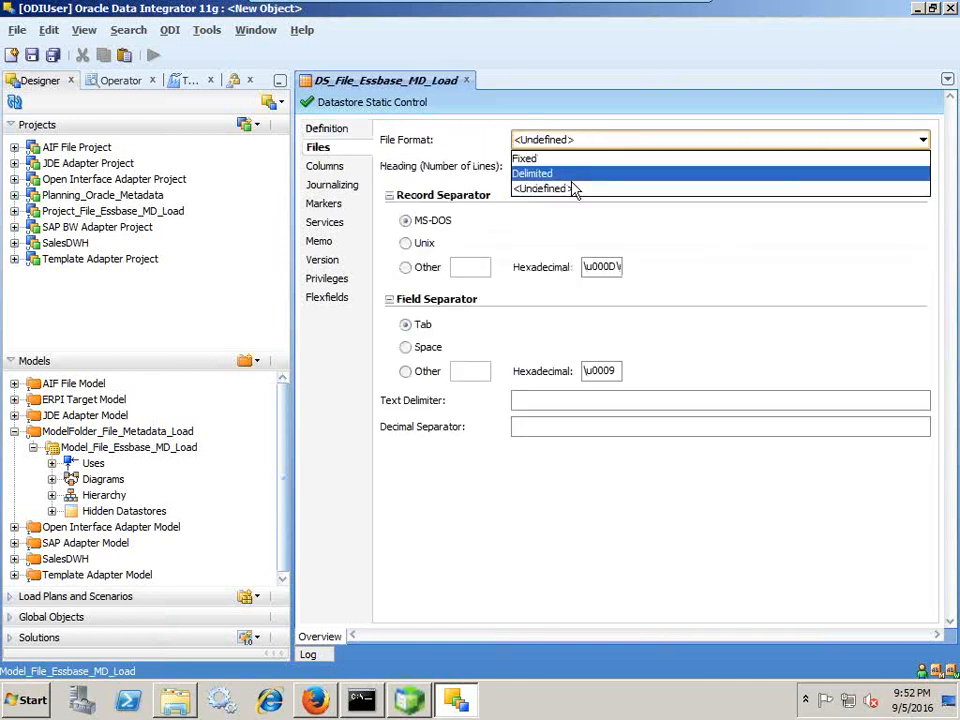
left_click(570, 174)
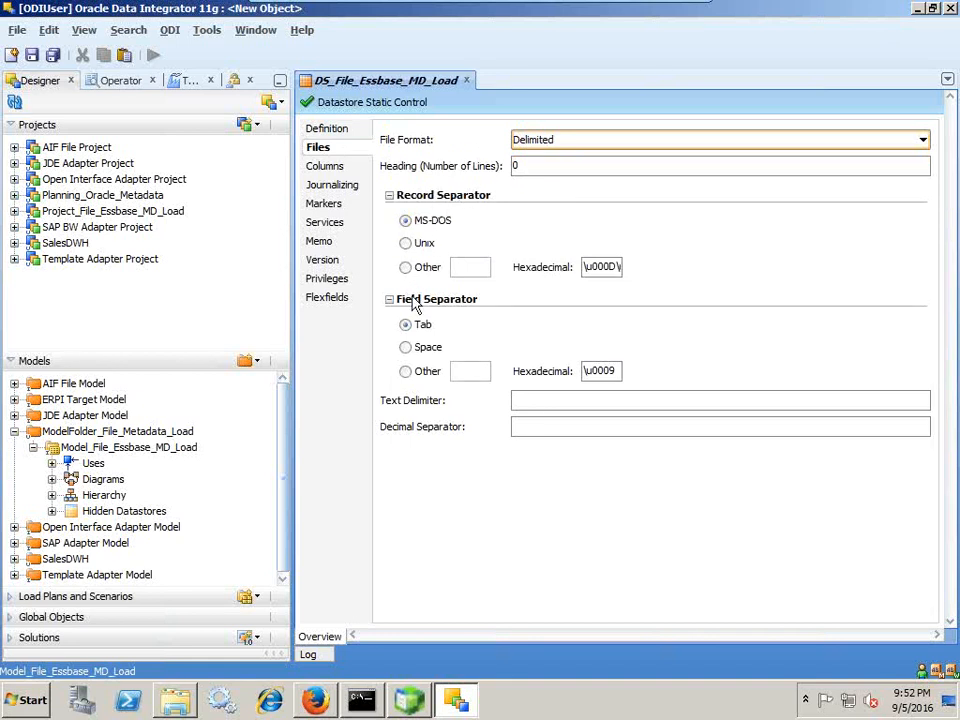
left_click(405, 371)
left_click(456, 371)
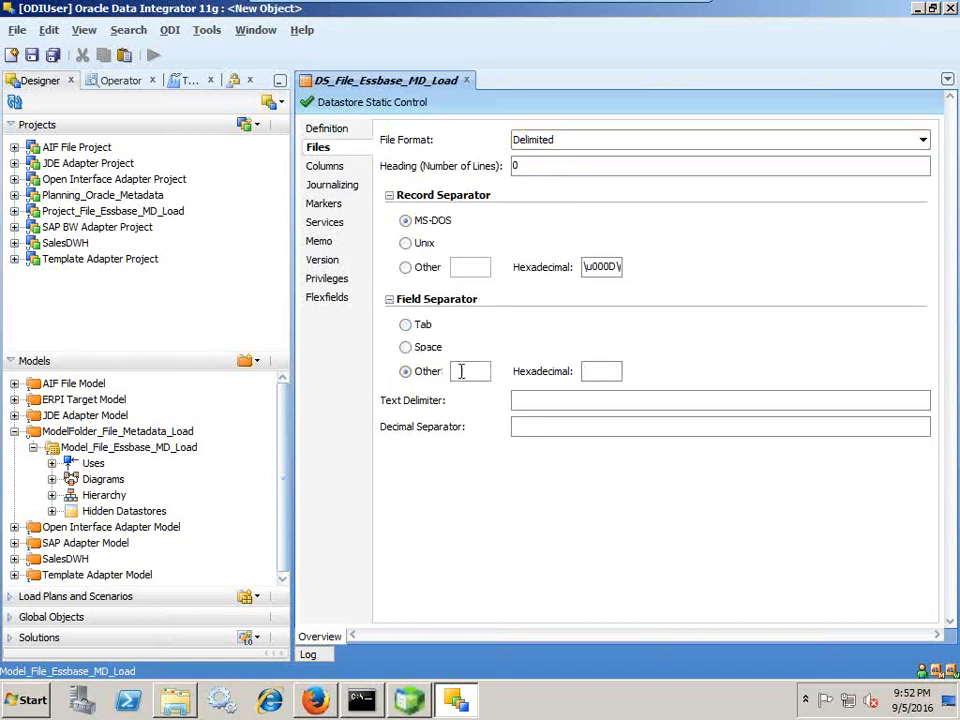
type(",")
Check the field separator used in the Load_NewProducts text file in the DataSource folder, and save the datastore
left_click(175, 700)
double_click(274, 370)
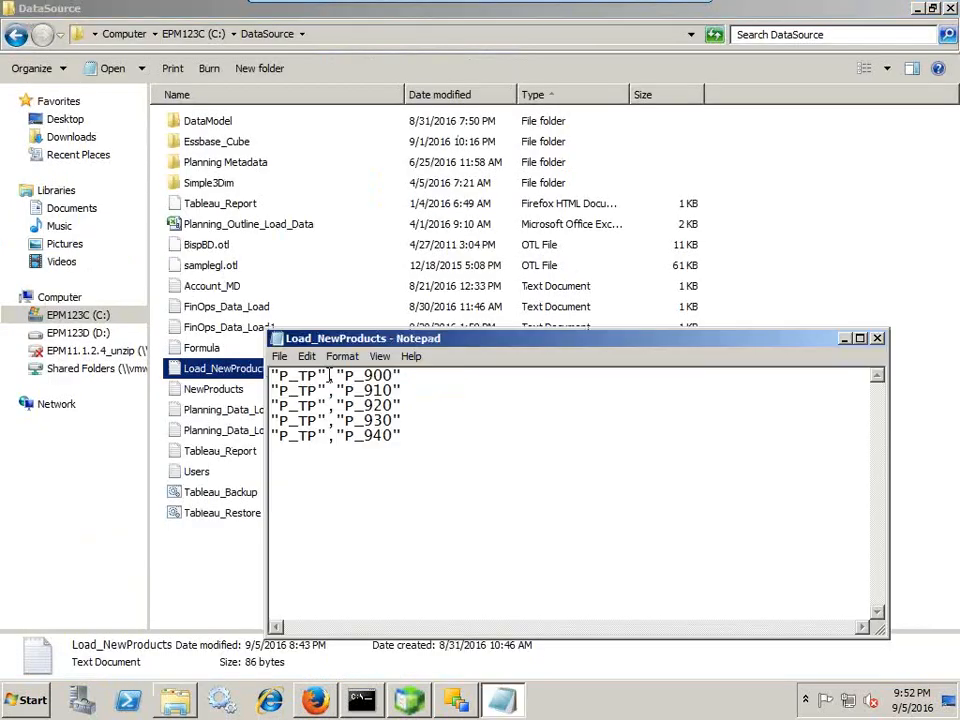
left_click(877, 338)
left_click(917, 9)
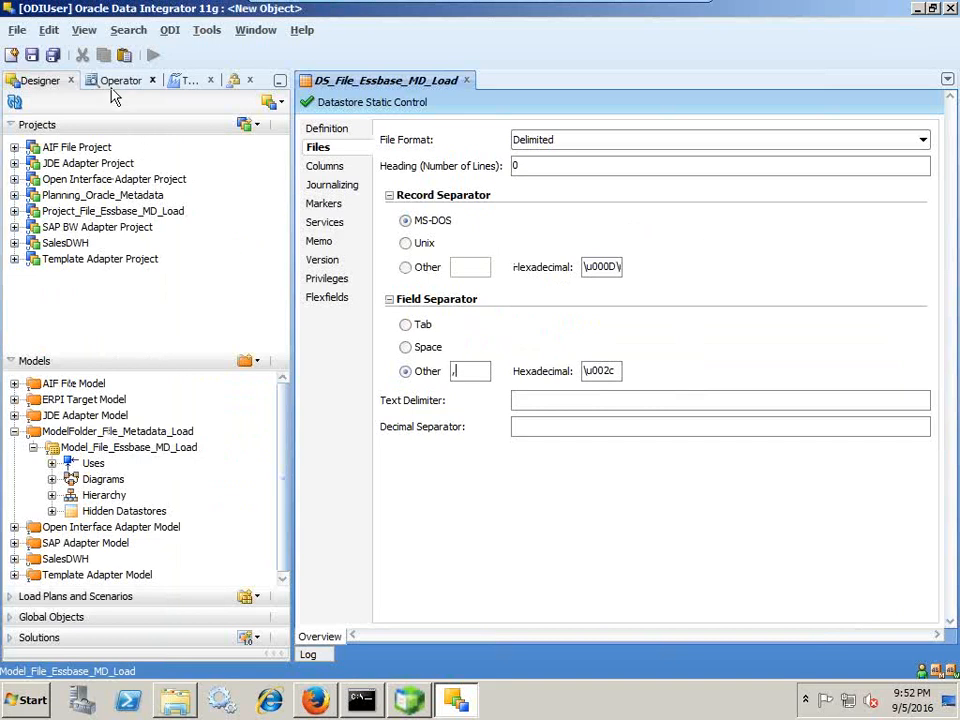
left_click(31, 57)
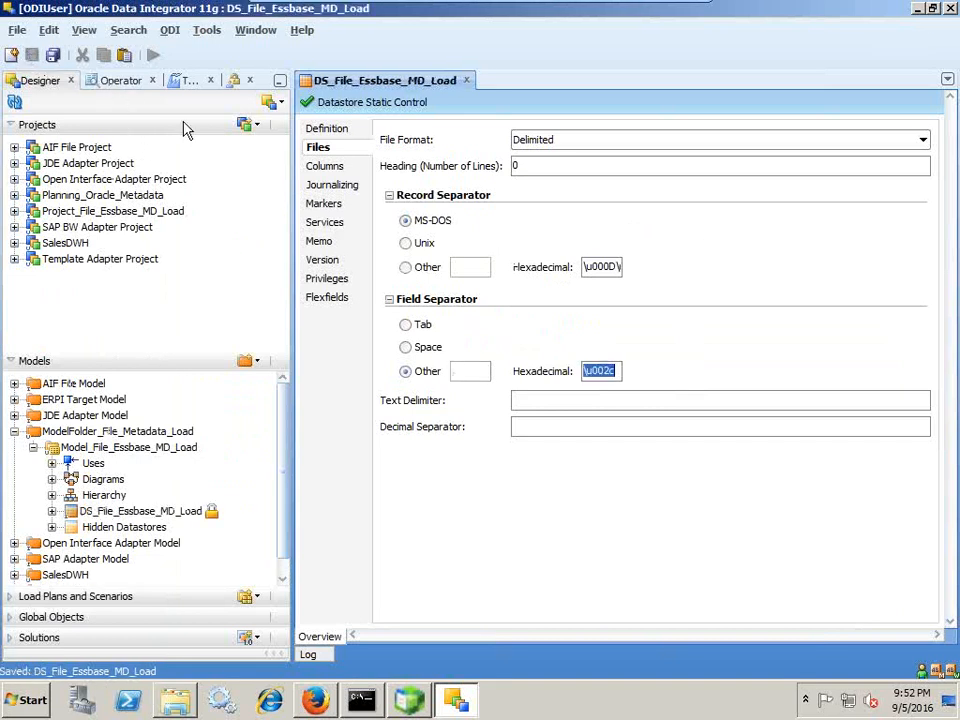
Try to reverse-engineer the datastore's columns before a source file is assigned
left_click(331, 166)
left_click(526, 144)
left_click(563, 385)
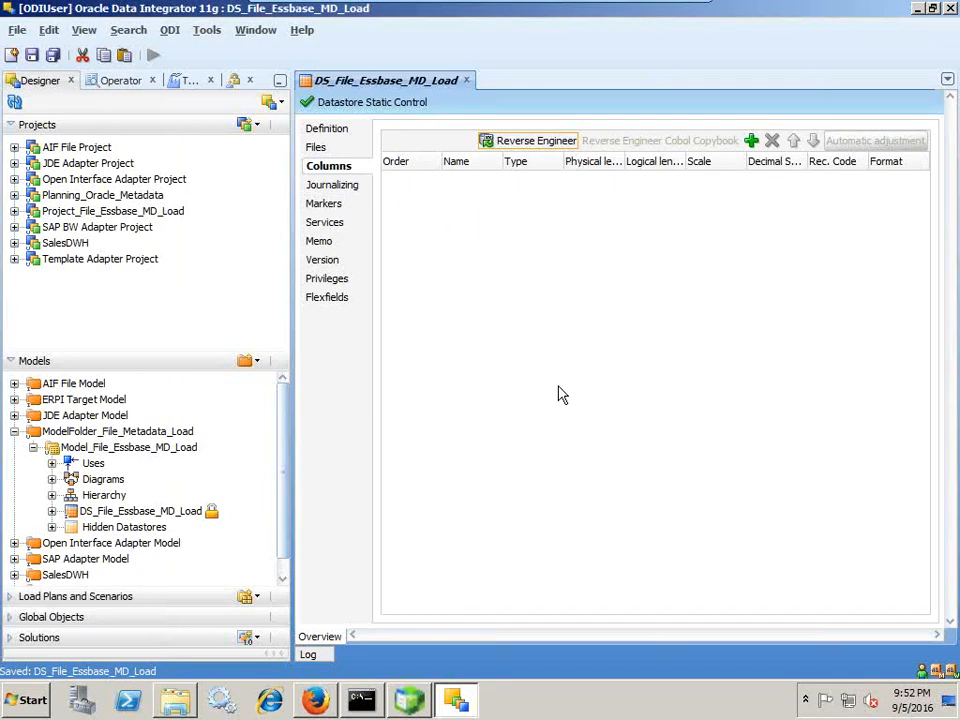
Assign Load_NewProducts.txt from the DataSource folder as the datastore's resource and save the datastore
left_click(332, 129)
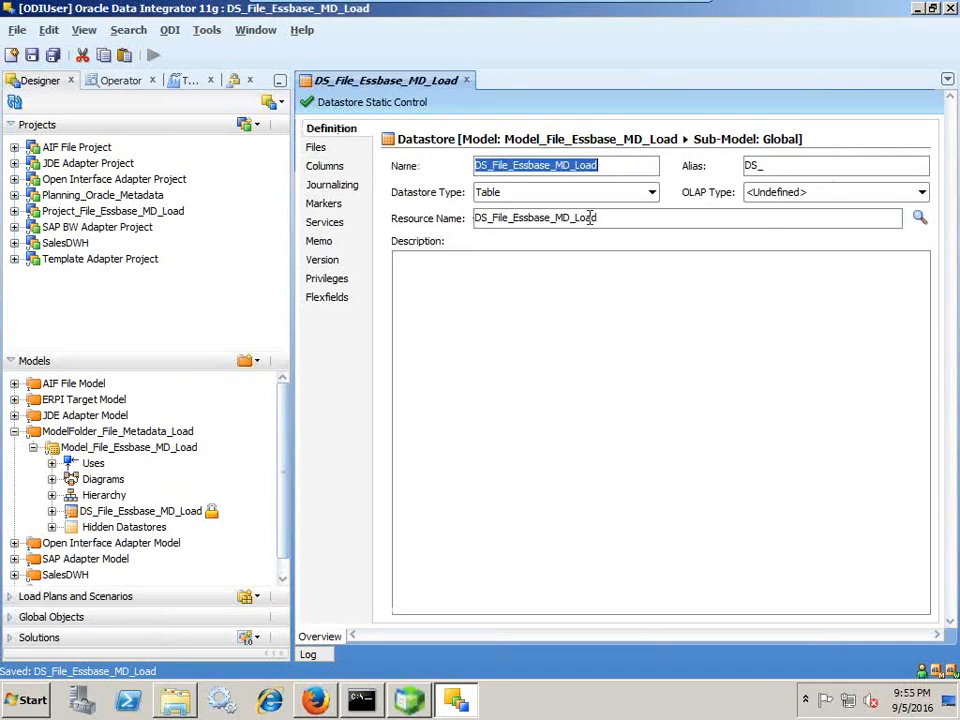
left_click(918, 217)
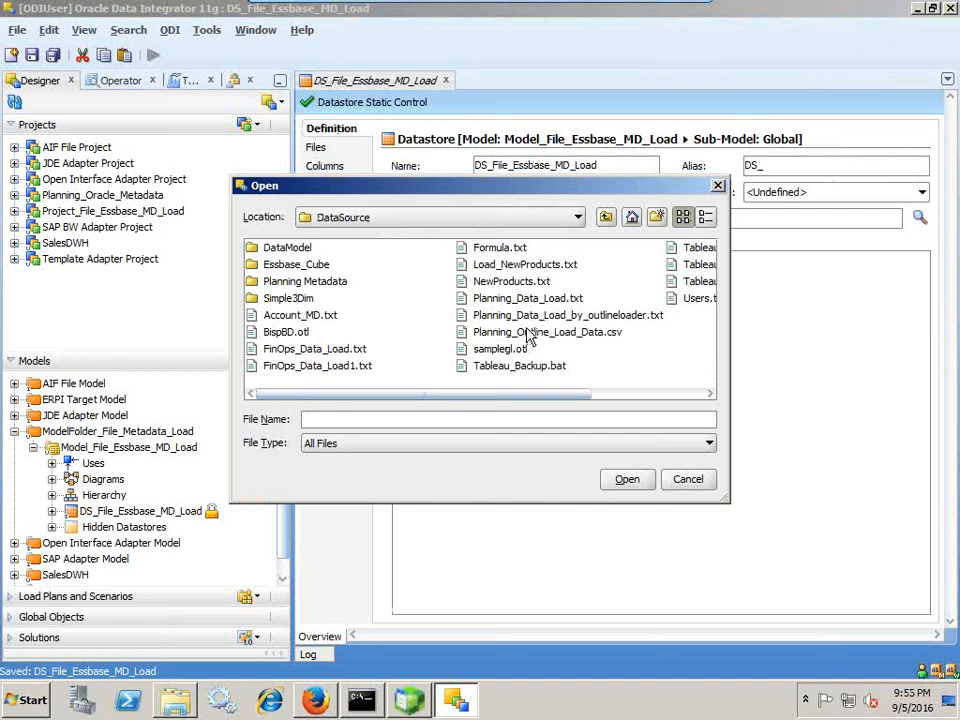
left_click(508, 266)
left_click(624, 480)
left_click(31, 55)
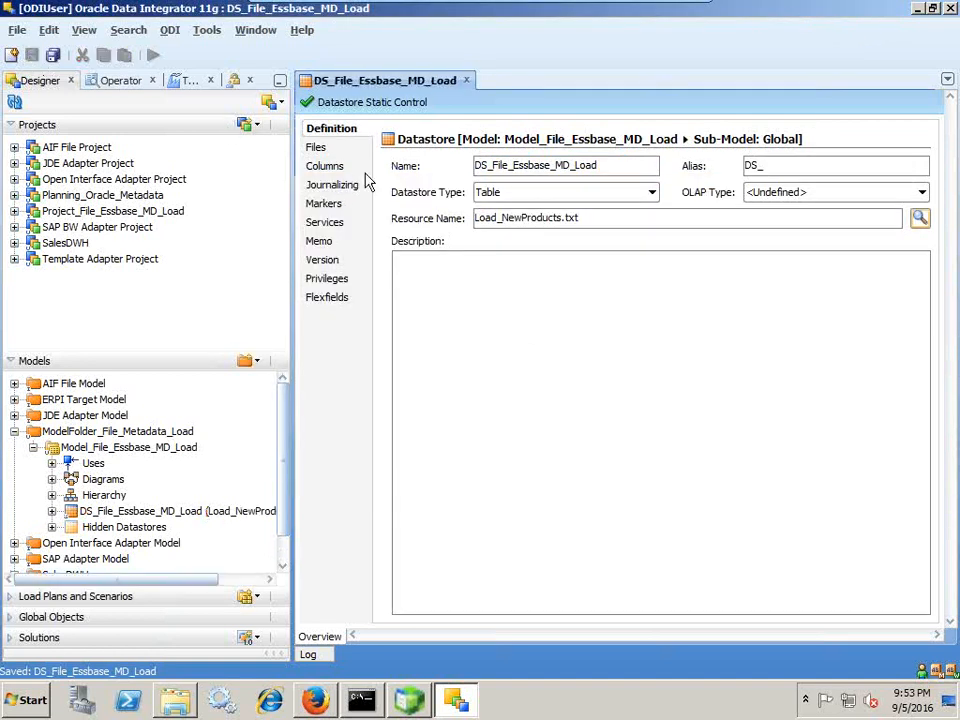
Reverse-engineer the datastore's columns and compare them with the contents of the Load_NewProducts text file
left_click(345, 167)
left_click(516, 143)
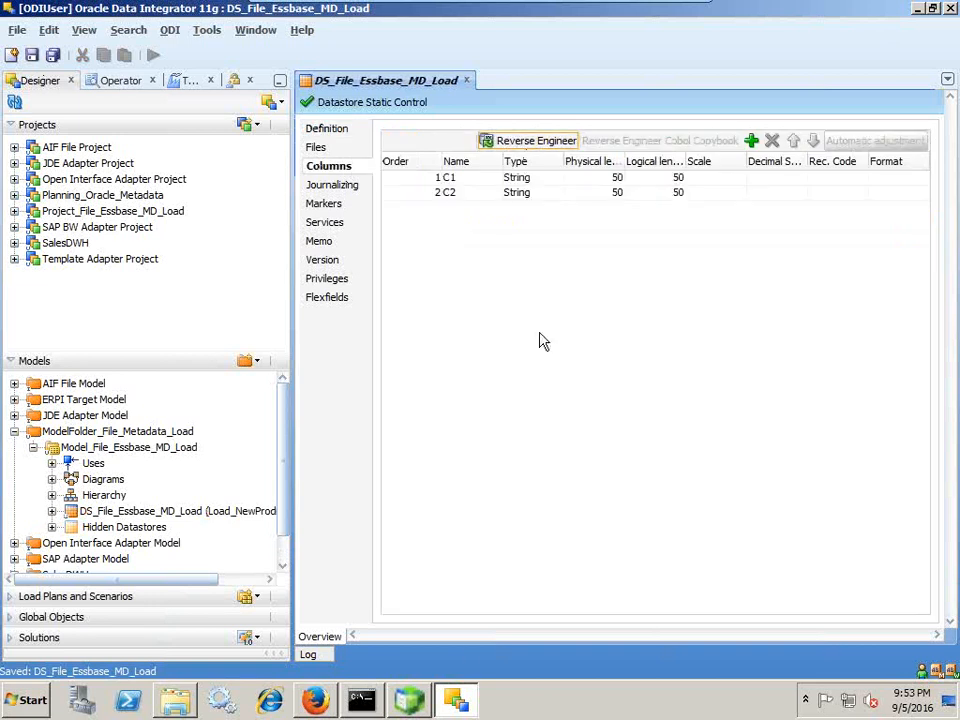
left_click(180, 702)
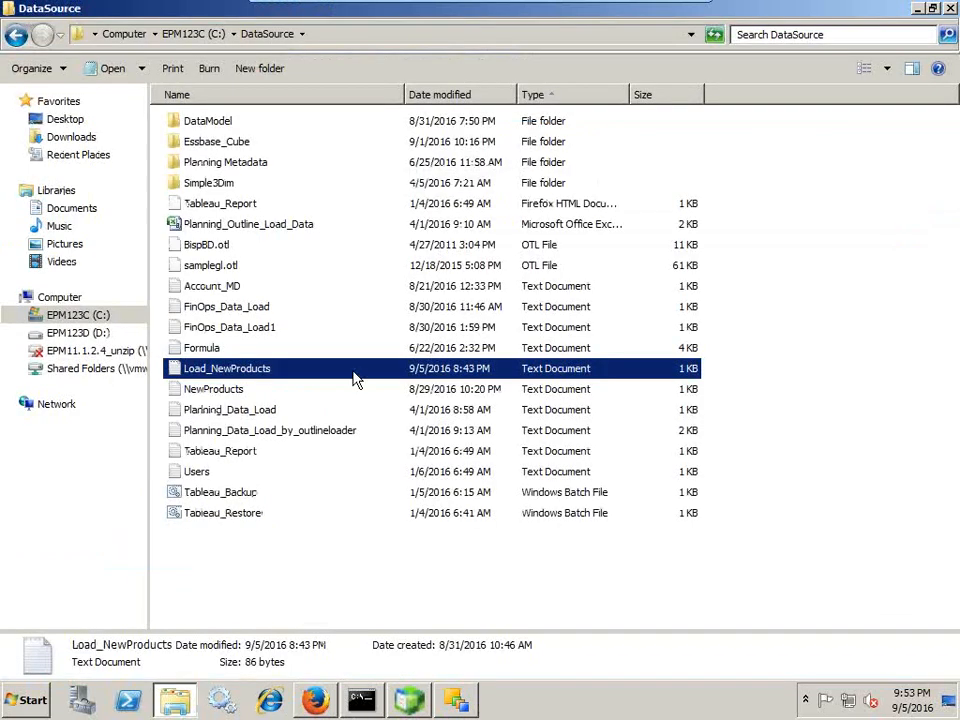
double_click(352, 377)
left_click(918, 9)
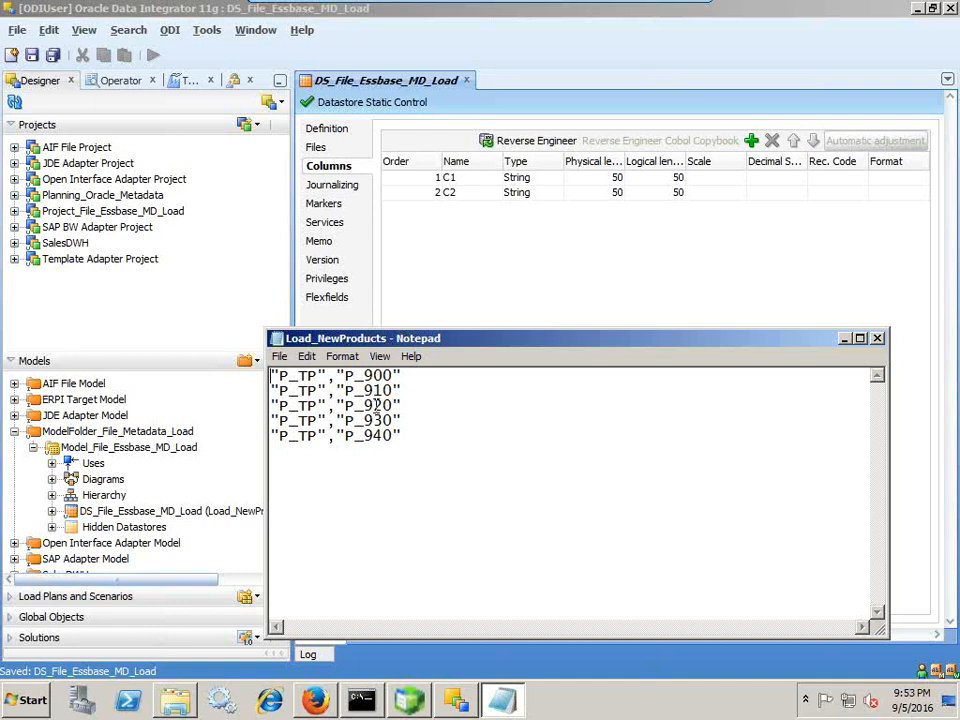
left_click(879, 339)
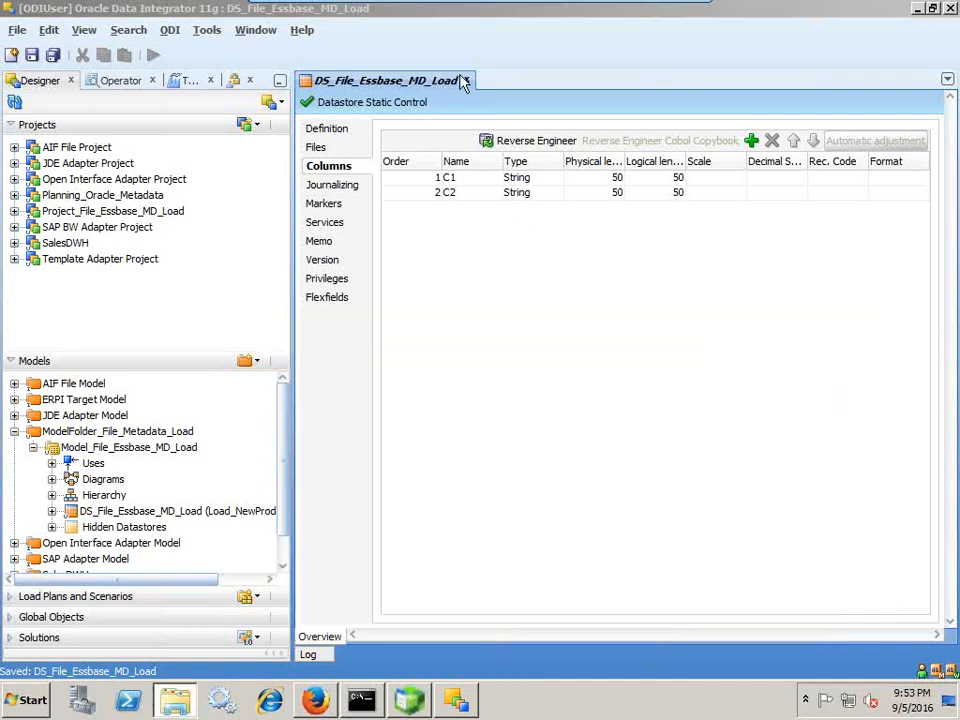
Close the DS_File_Essbase_MD_Load datastore and save its reverse-engineered columns
left_click(466, 80)
left_click(455, 286)
left_click(507, 300)
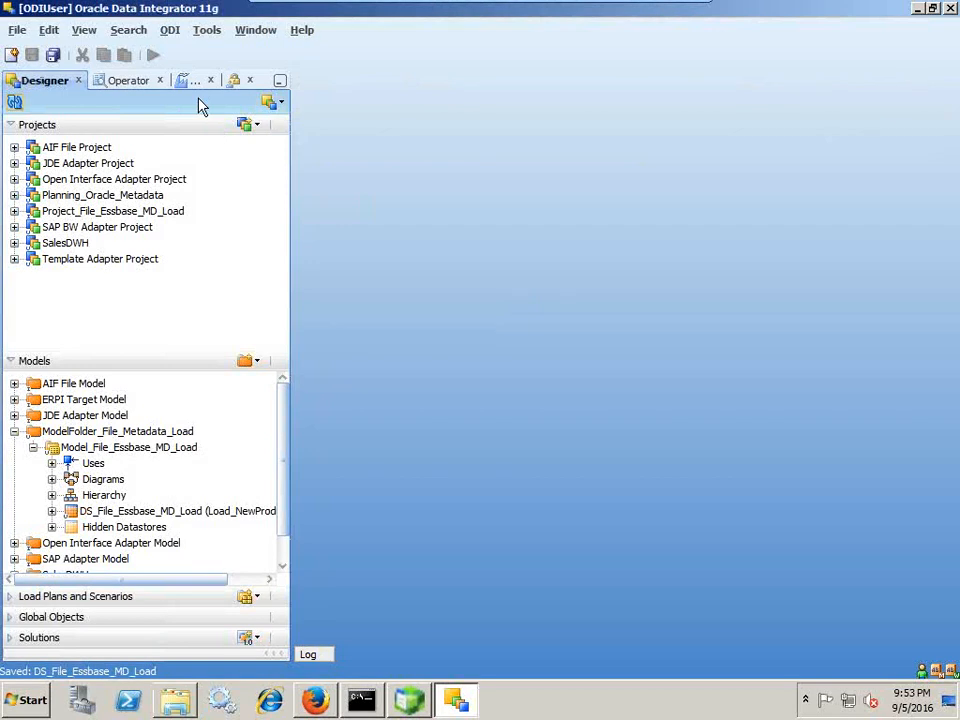
Open the Topology physical architecture and expand the Hyperion Essbase technology
left_click(188, 80)
left_click(12, 190)
left_click(24, 128)
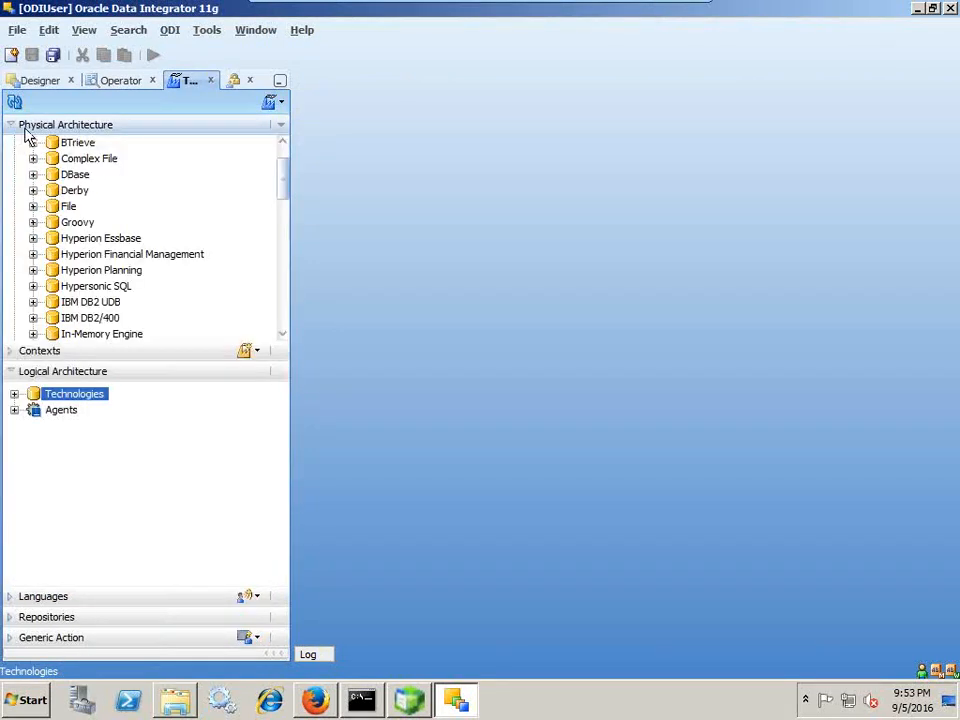
scroll(100, 210, "up", 1)
scroll(102, 225, "down", 1)
left_click(30, 242)
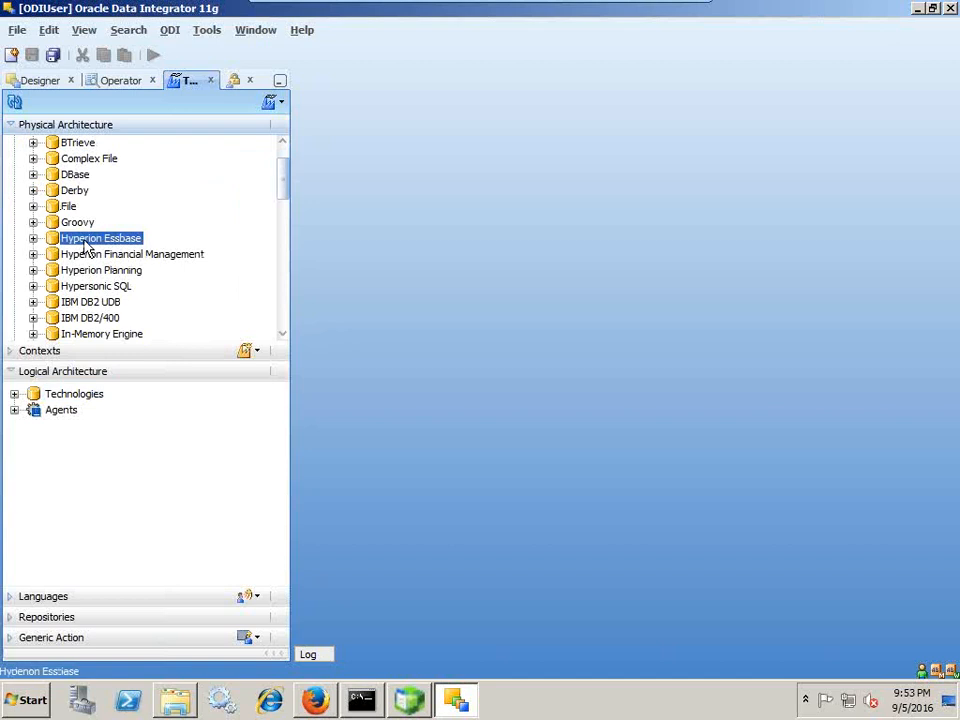
left_click(33, 239)
Create the Hyperion Essbase data server Essbase_Metadata_Load on Localhost with user admin and the account password, and save and close it
right_click(99, 243)
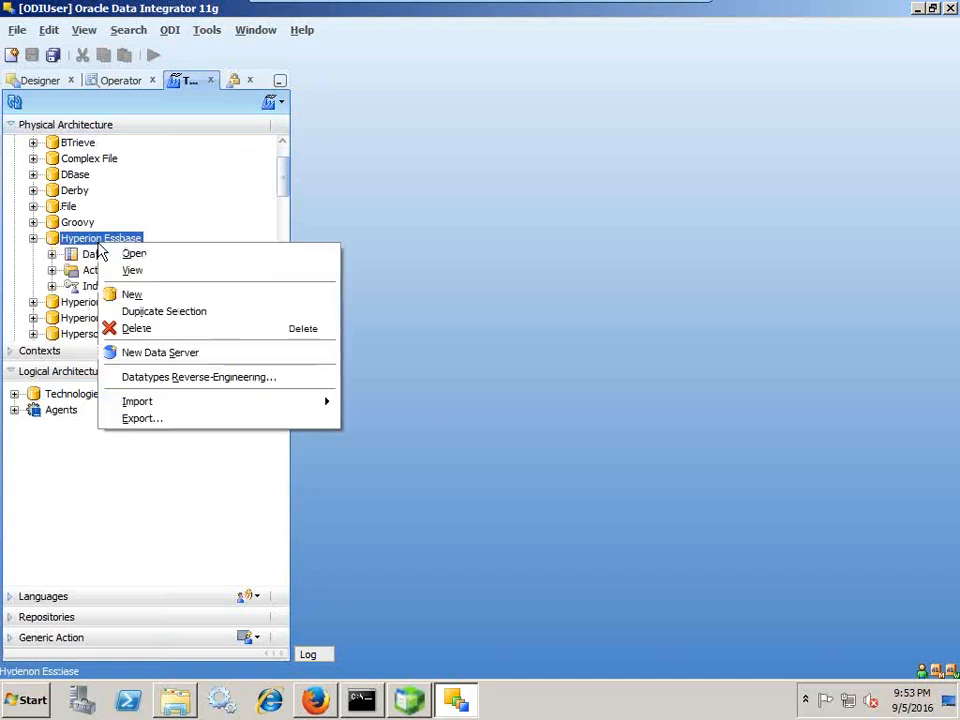
left_click(181, 355)
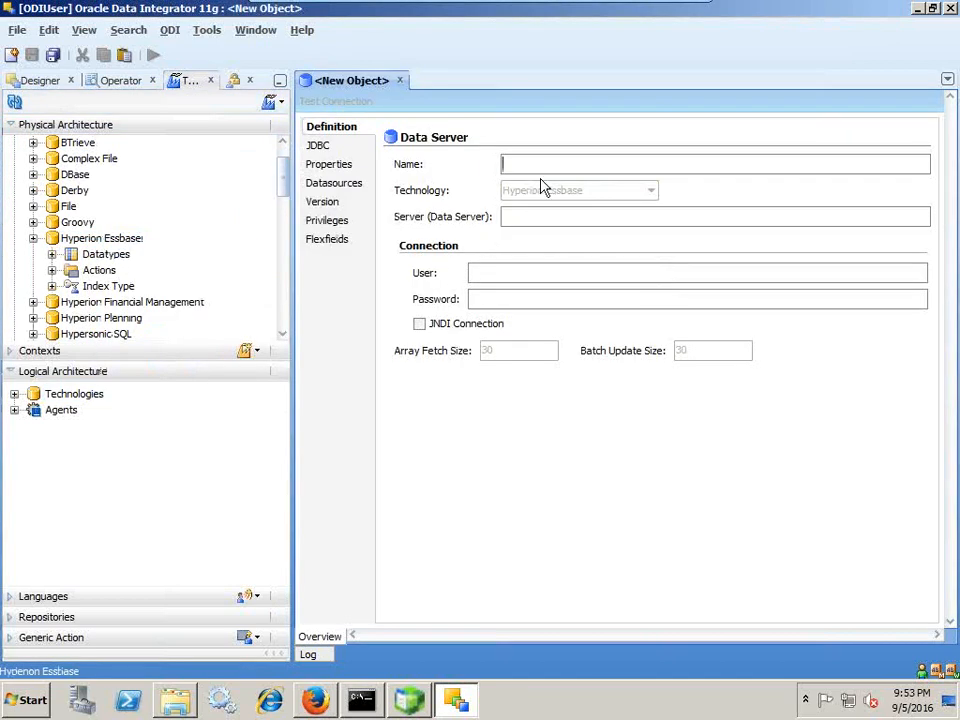
type("Essbase_Metadata_Load")
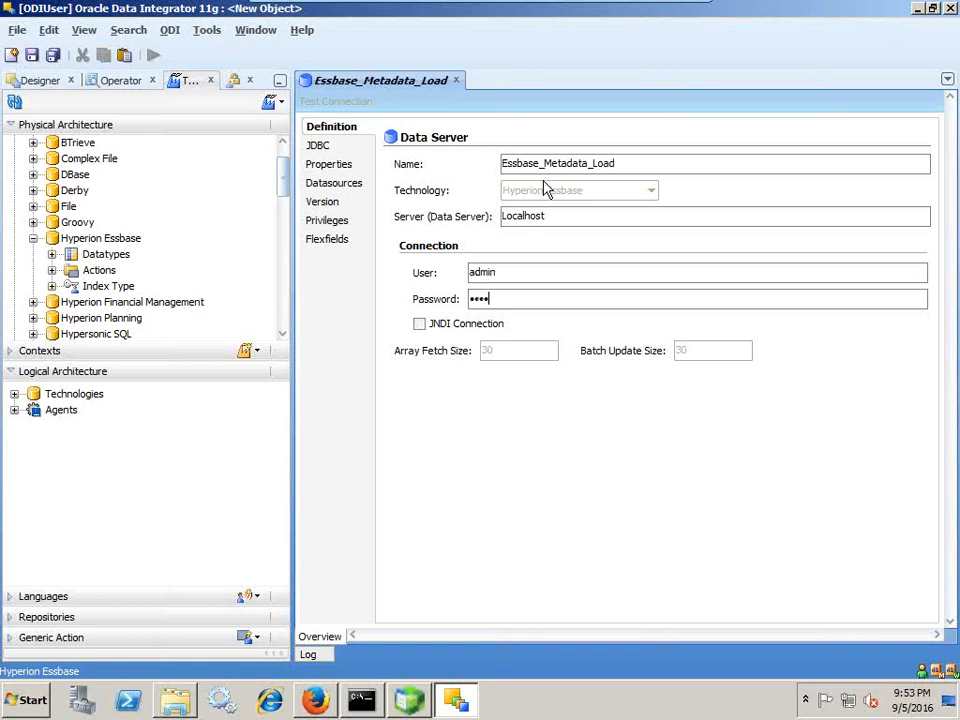
type("d")
key("ctrl+s")
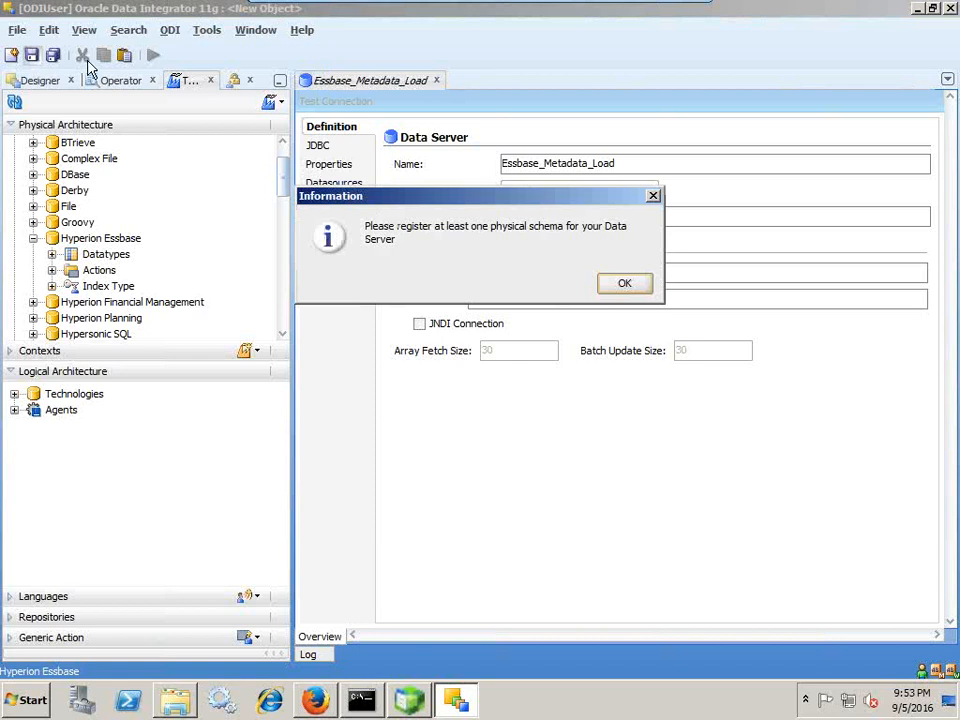
left_click(619, 282)
left_click(456, 80)
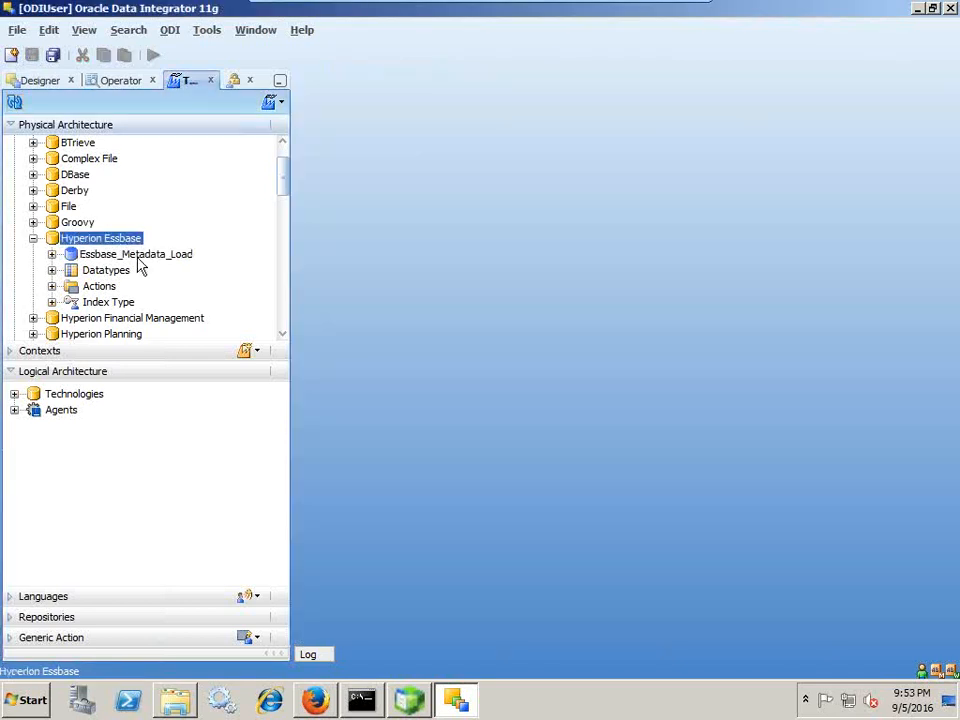
Start a new physical schema under Essbase_Metadata_Load and check the FinOps application and FinDB database names in Essbase Administration Services
right_click(140, 264)
left_click(195, 370)
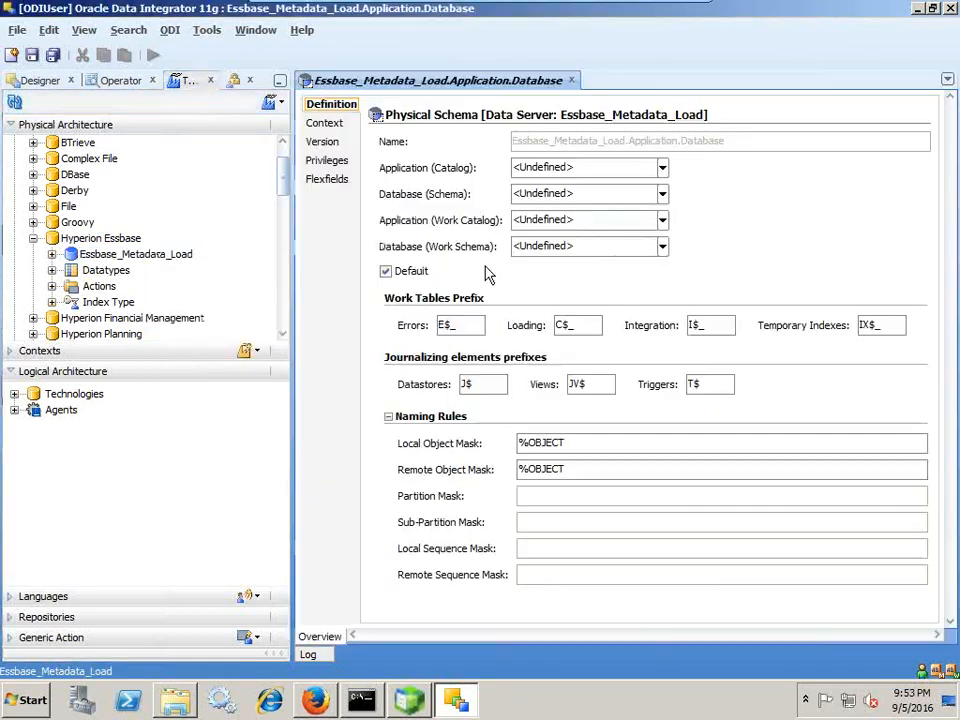
left_click(573, 167)
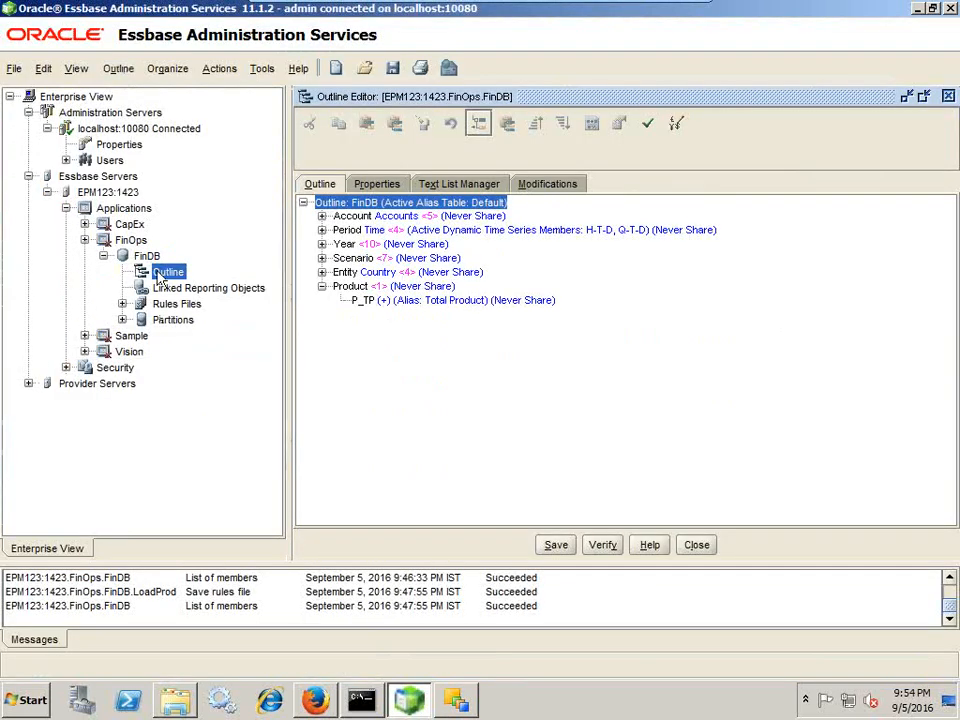
left_click(131, 241)
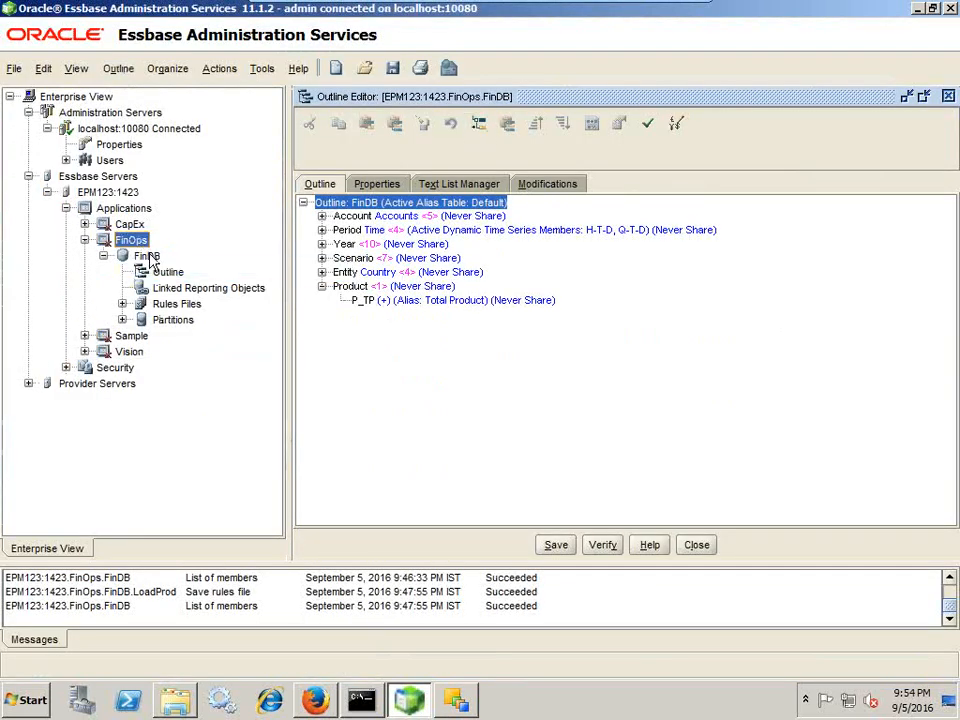
left_click(149, 257)
key("alt+Tab")
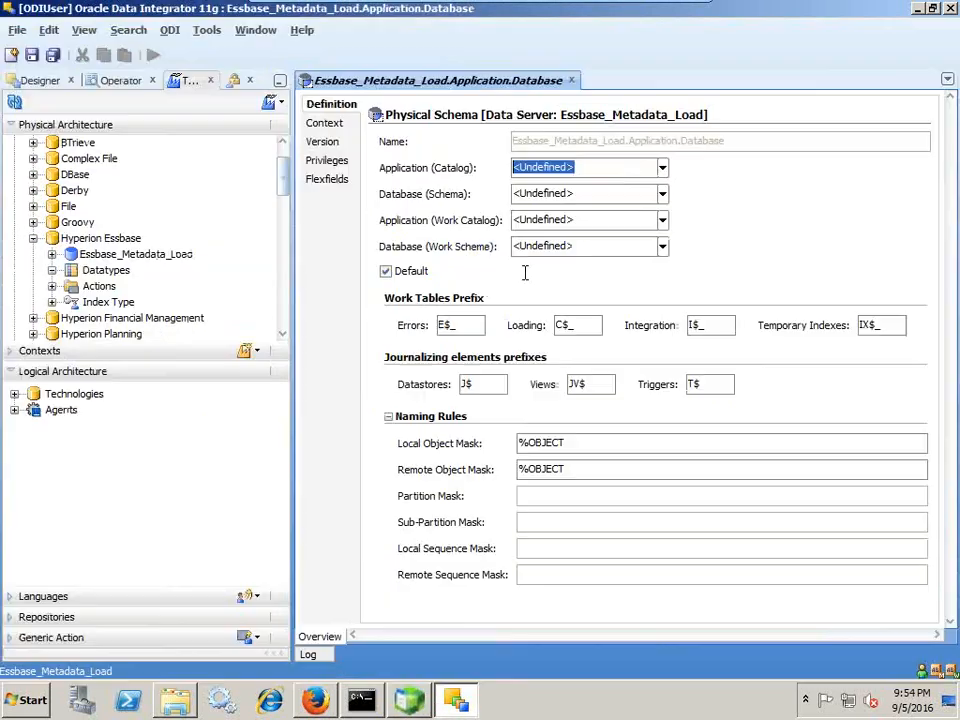
Set the physical schema's application and work catalog to FinOps and its database and work schema to FinDB, and save and close it
type("FinOps")
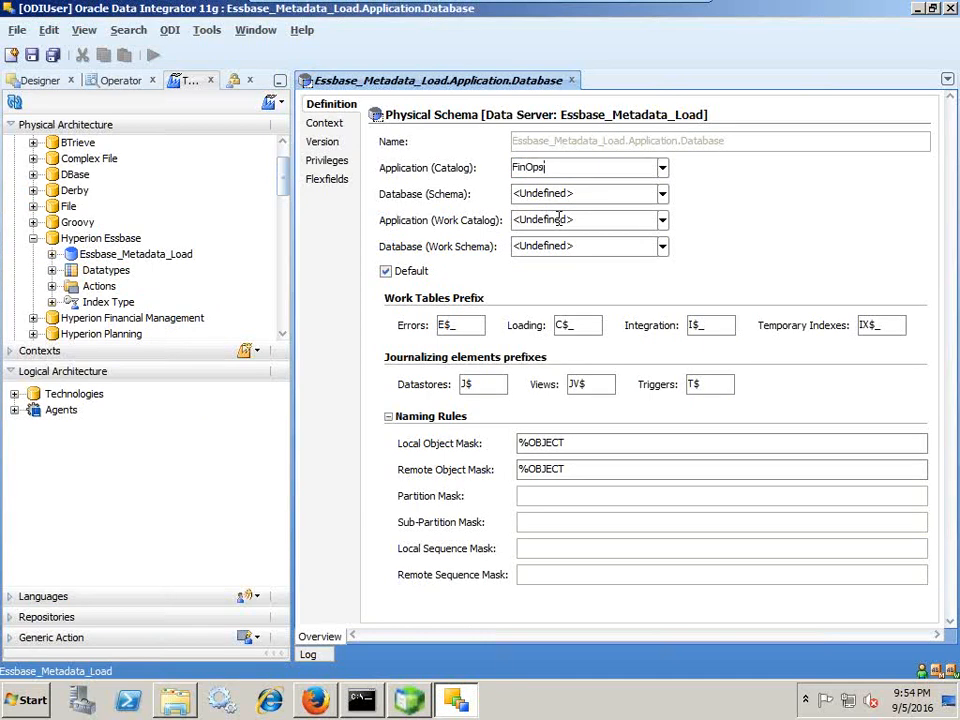
key("Tab")
type("FinDB")
key("Tab")
type("FinOps")
key("Tab")
type("Fi")
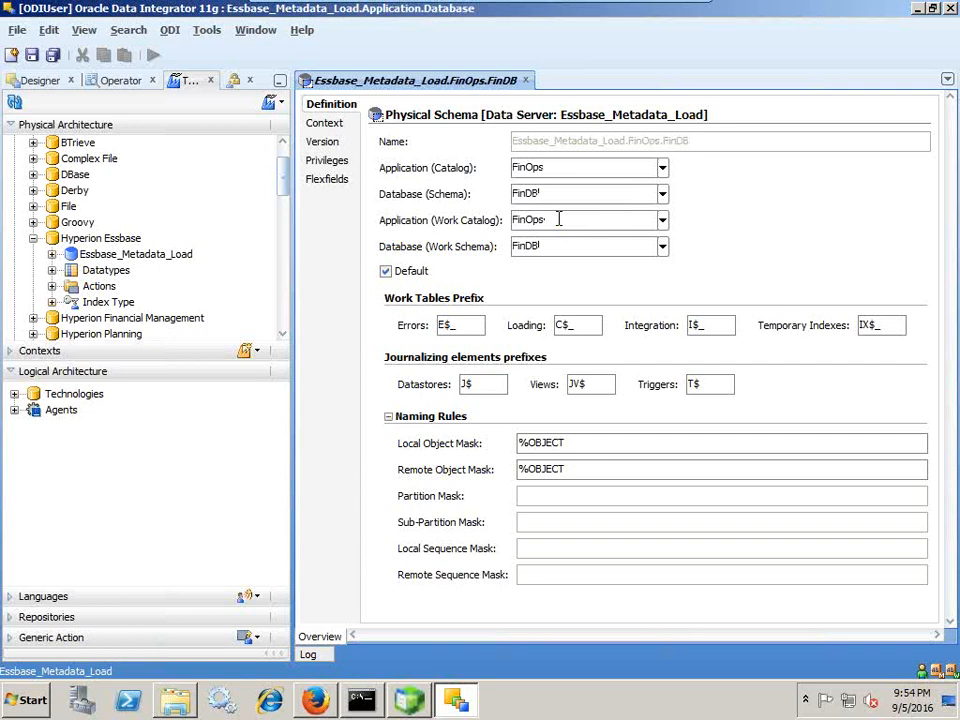
left_click(31, 55)
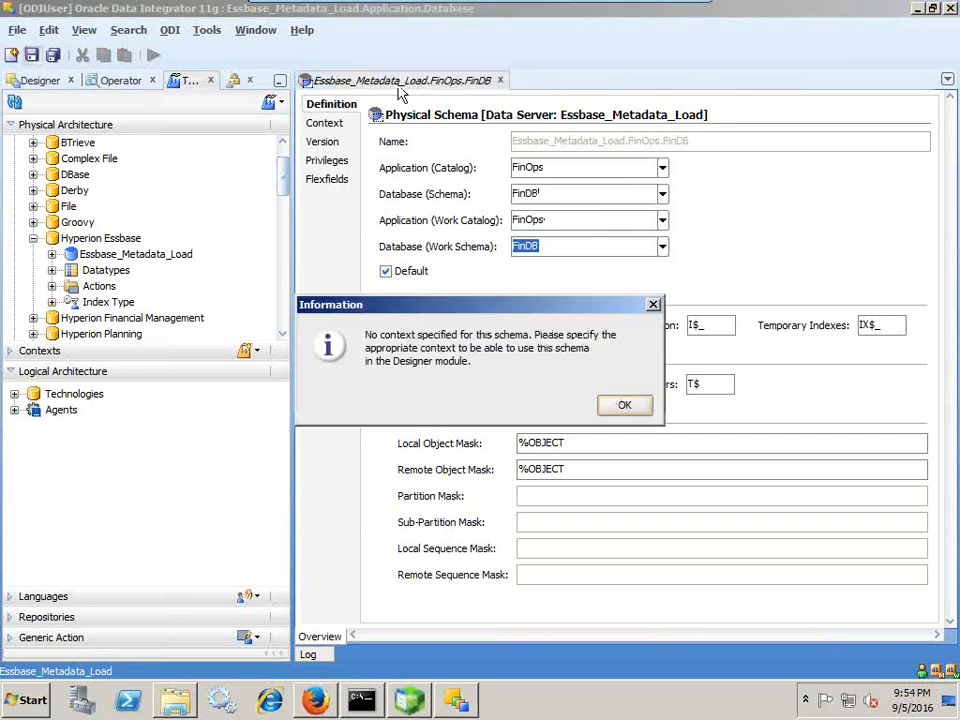
left_click(621, 404)
left_click(524, 80)
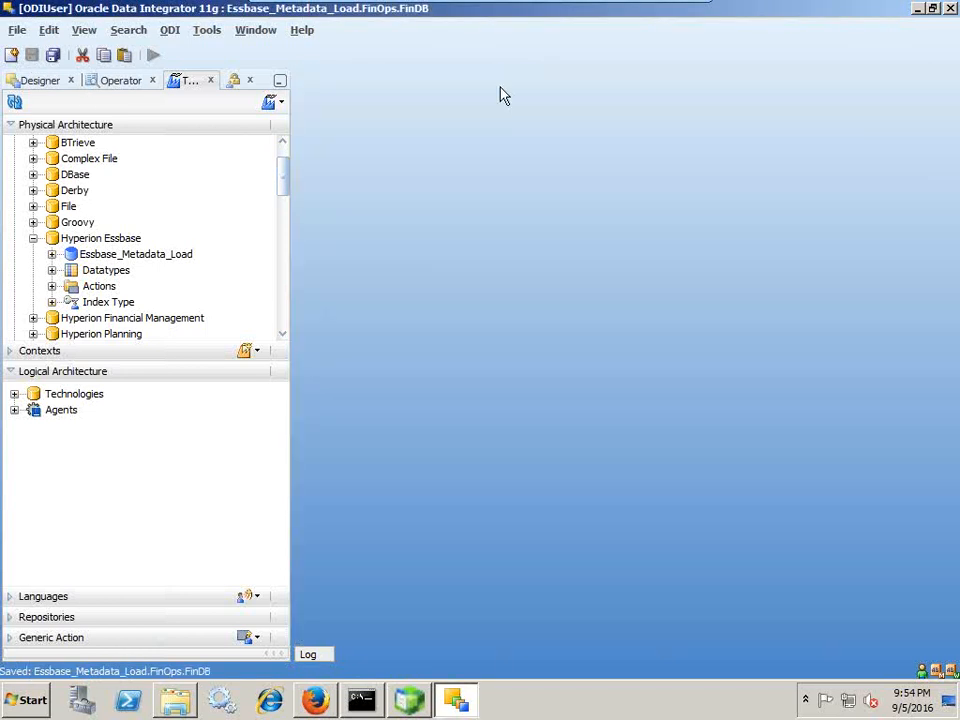
Create the Hyperion Essbase logical schema Logical_Essbase_Metadata_Load, mapping the Global context to Essbase_Metadata_Load.FinOps.FinDB, and save and close it
left_click(12, 125)
left_click(15, 190)
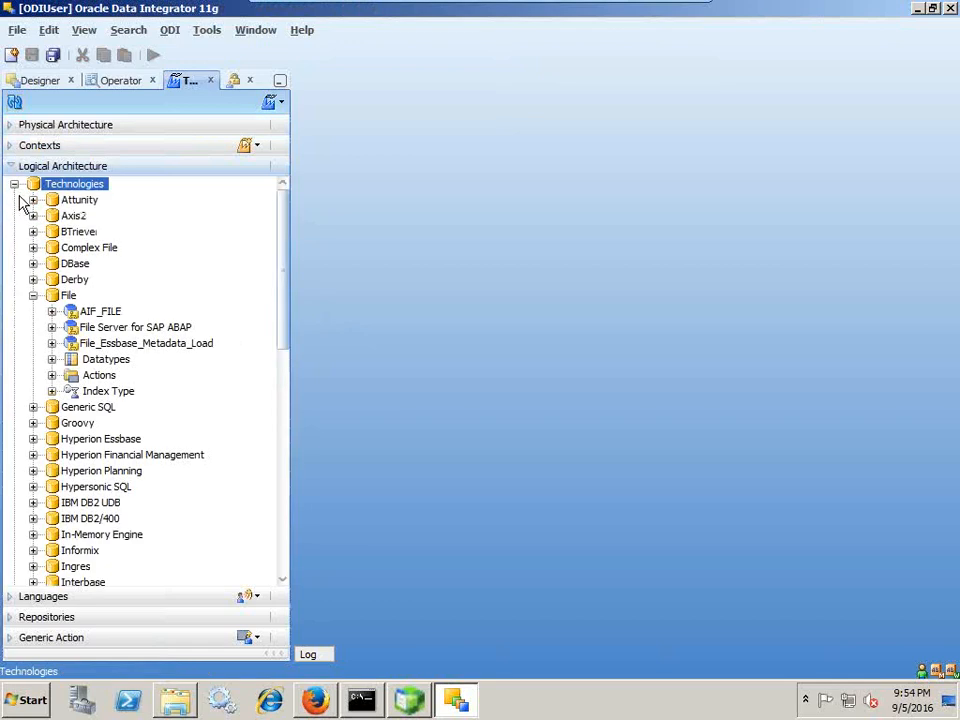
left_click(33, 295)
right_click(78, 346)
left_click(144, 455)
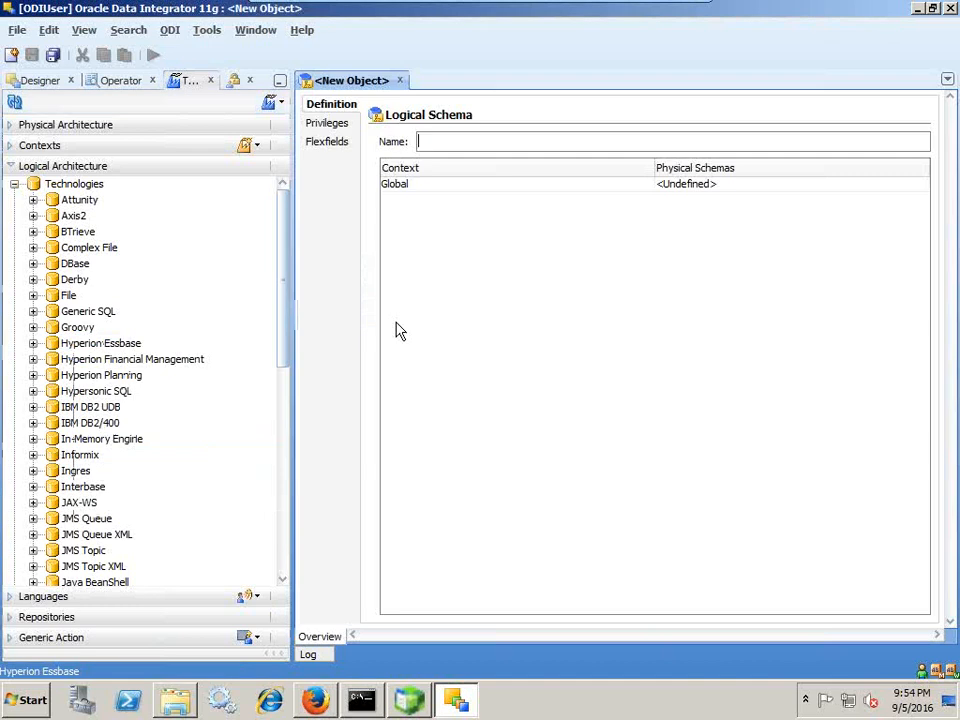
type("Logical_Essbase_Metadata_Load")
left_click(692, 186)
left_click(700, 199)
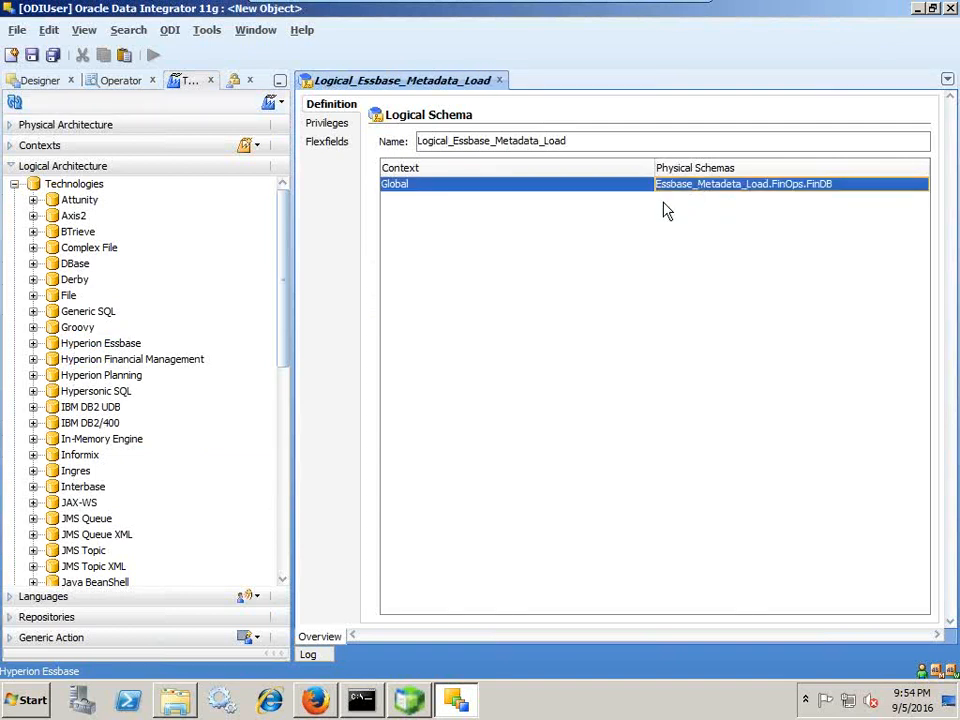
left_click(31, 57)
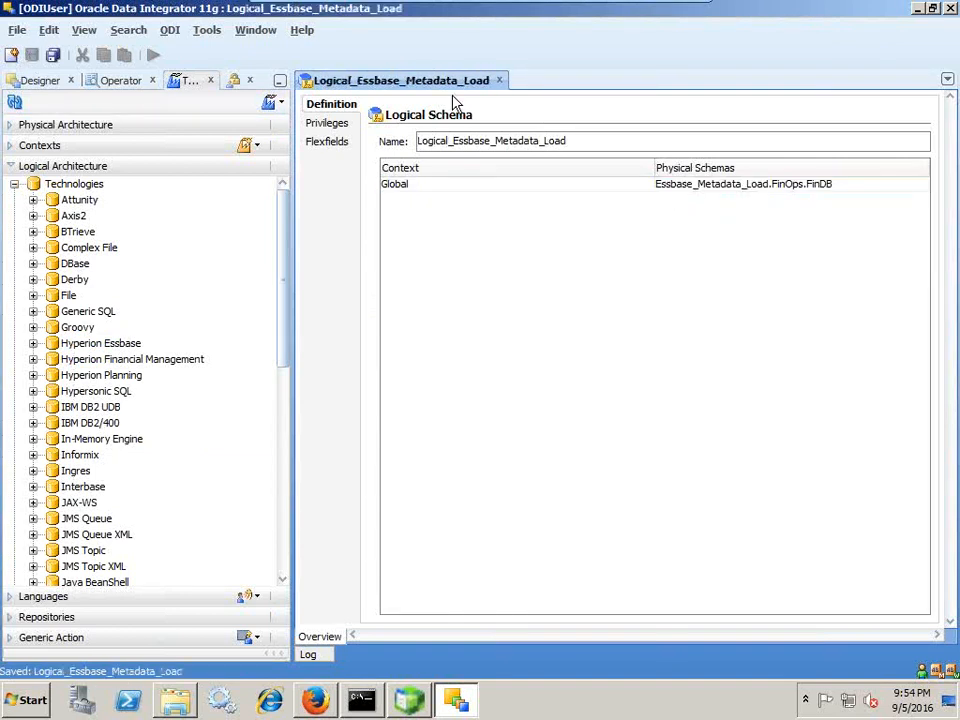
left_click(499, 81)
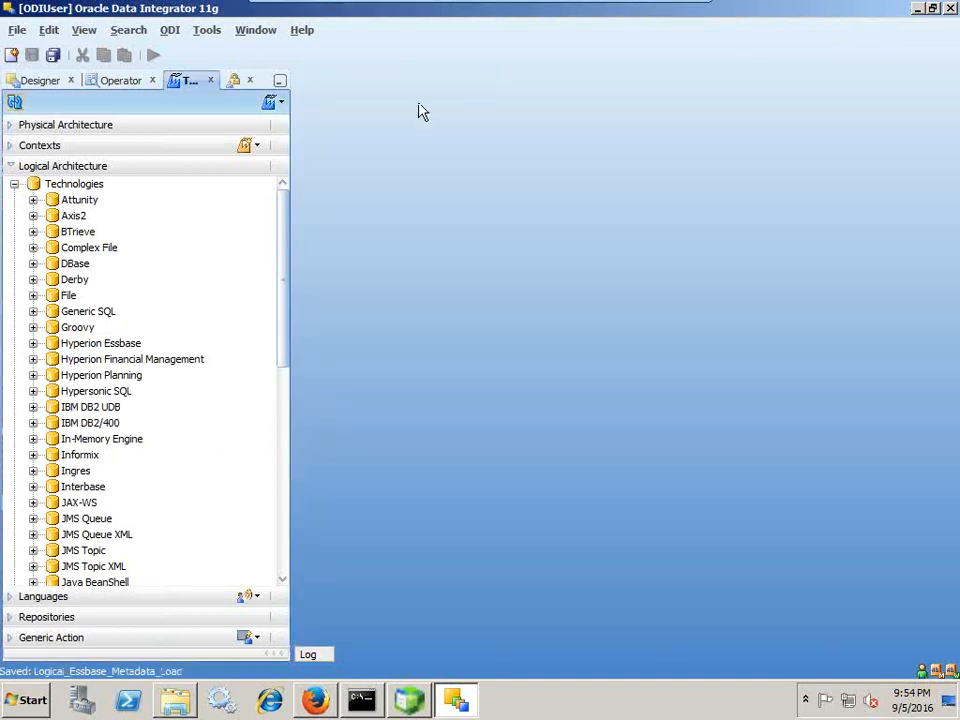
left_click(33, 344)
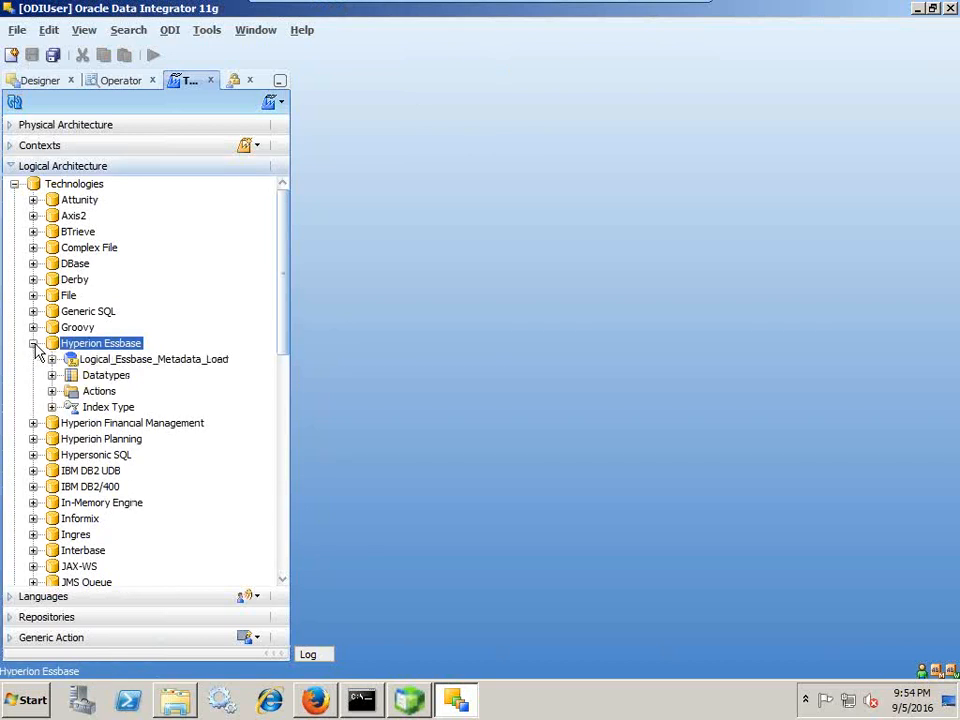
Create a new Designer project named Project_Essbase_Metadata, and save and close it
left_click(45, 84)
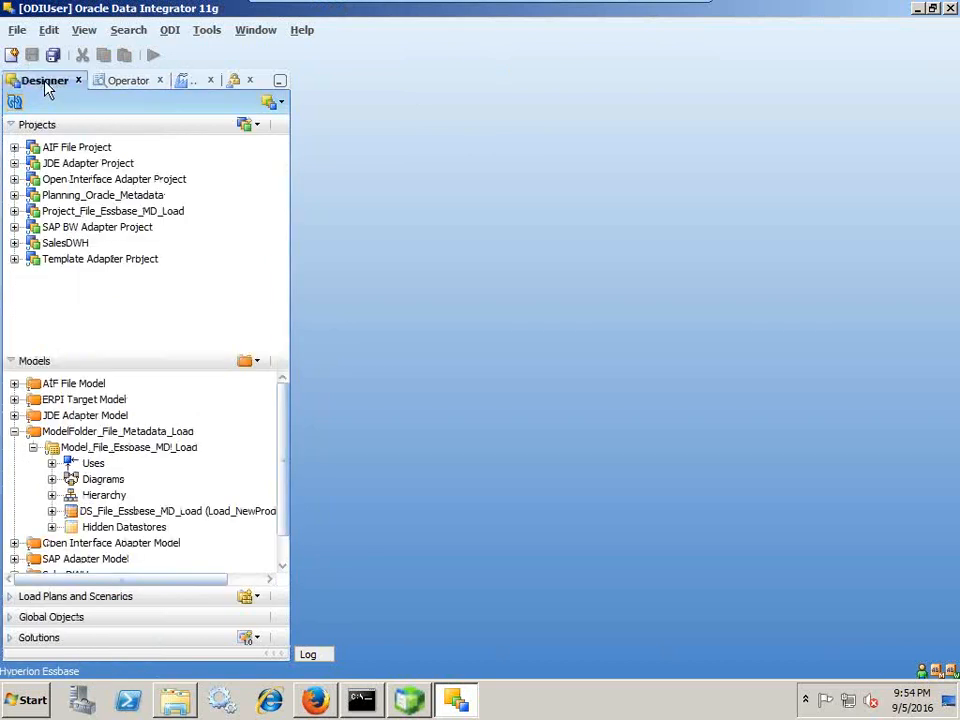
left_click(14, 431)
left_click(17, 447)
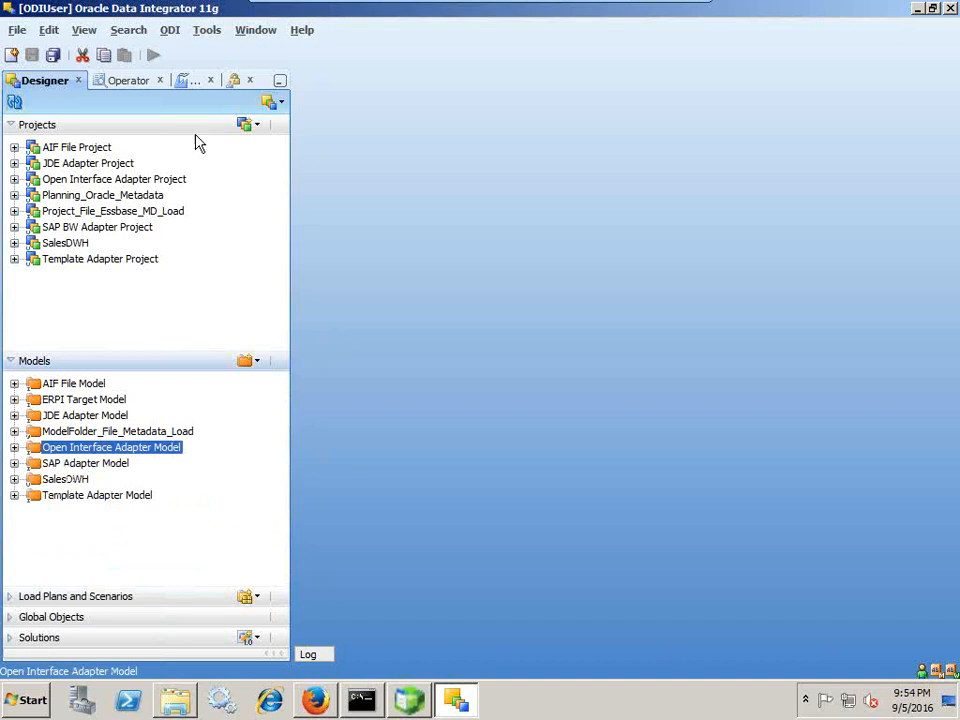
left_click(246, 124)
left_click(268, 148)
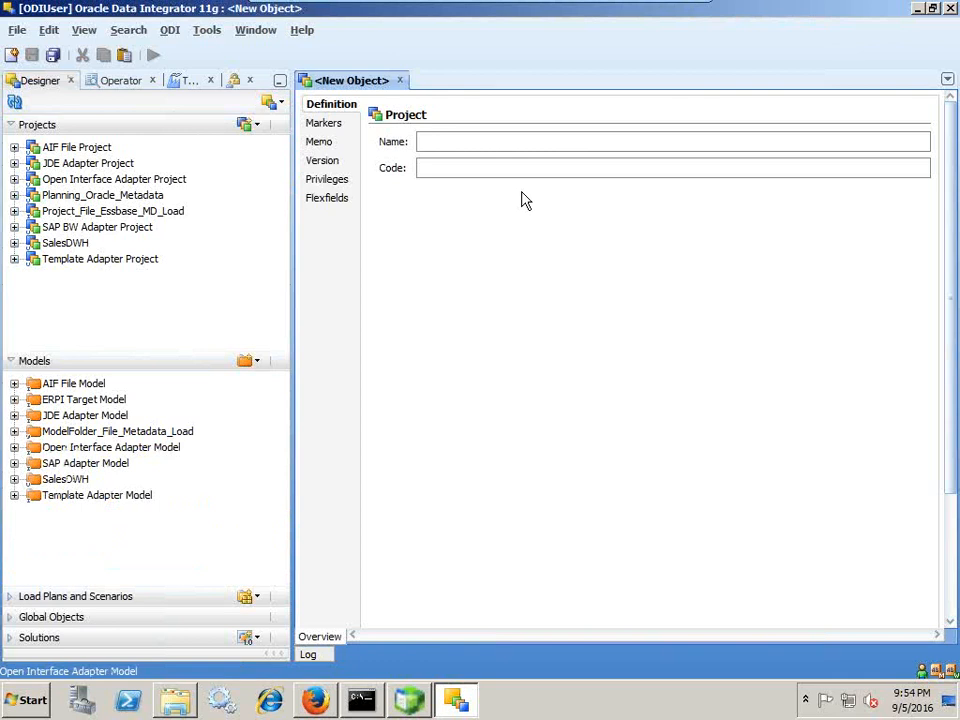
type("Project_")
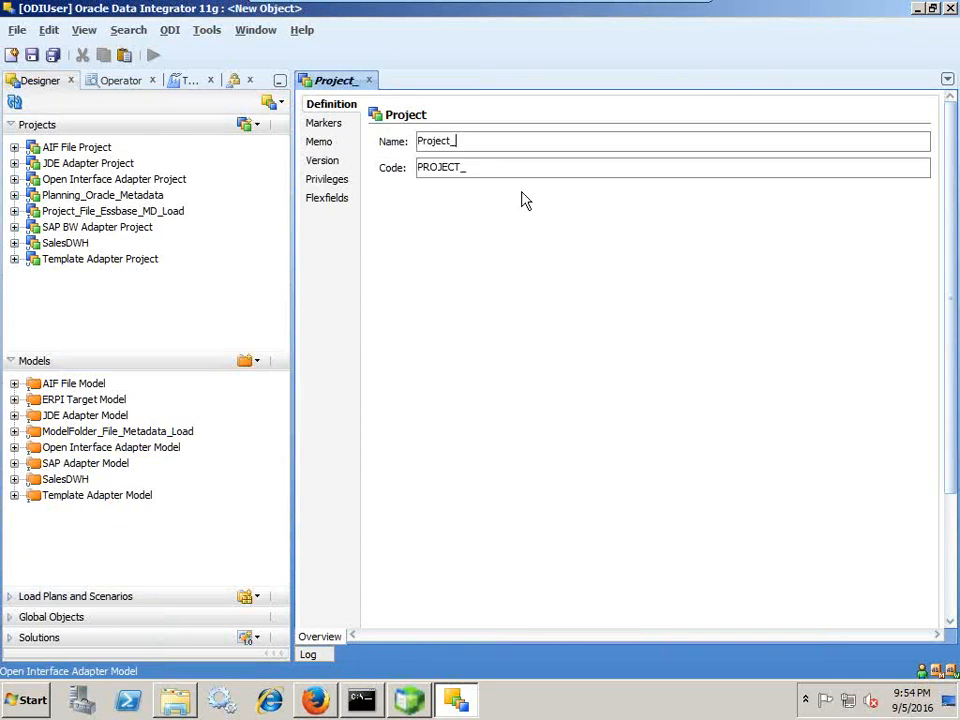
type("Essbase_Metadaa")
key("BackSpace")
type("ta")
left_click(31, 56)
left_click(469, 80)
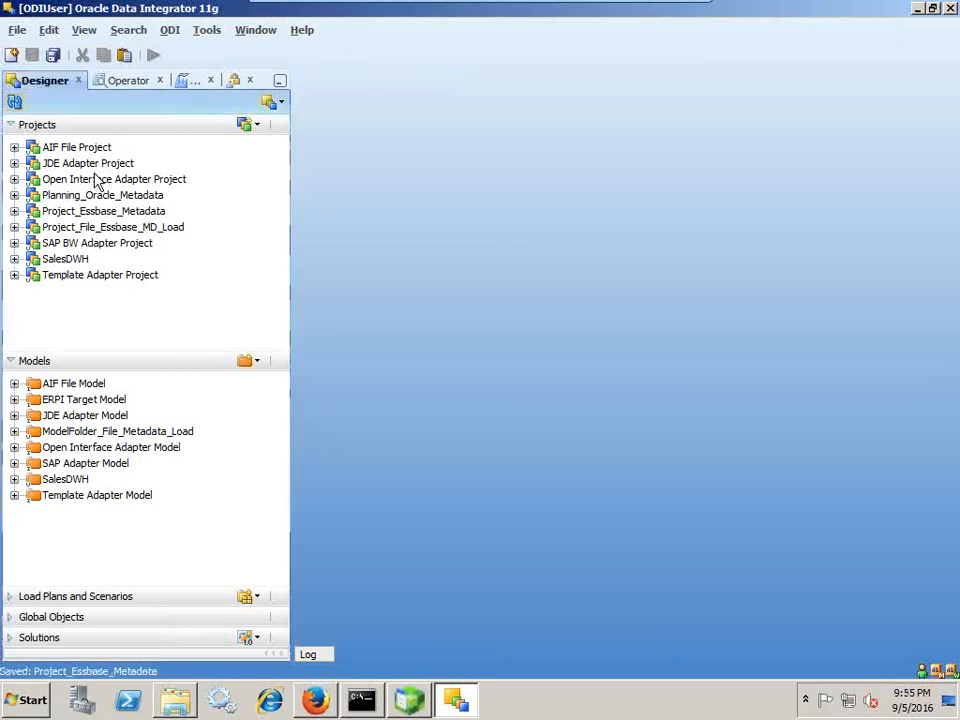
Open the knowledge module import for Project_Essbase_Metadata and select RKM Hyperion Essbase
left_click(14, 212)
right_click(115, 290)
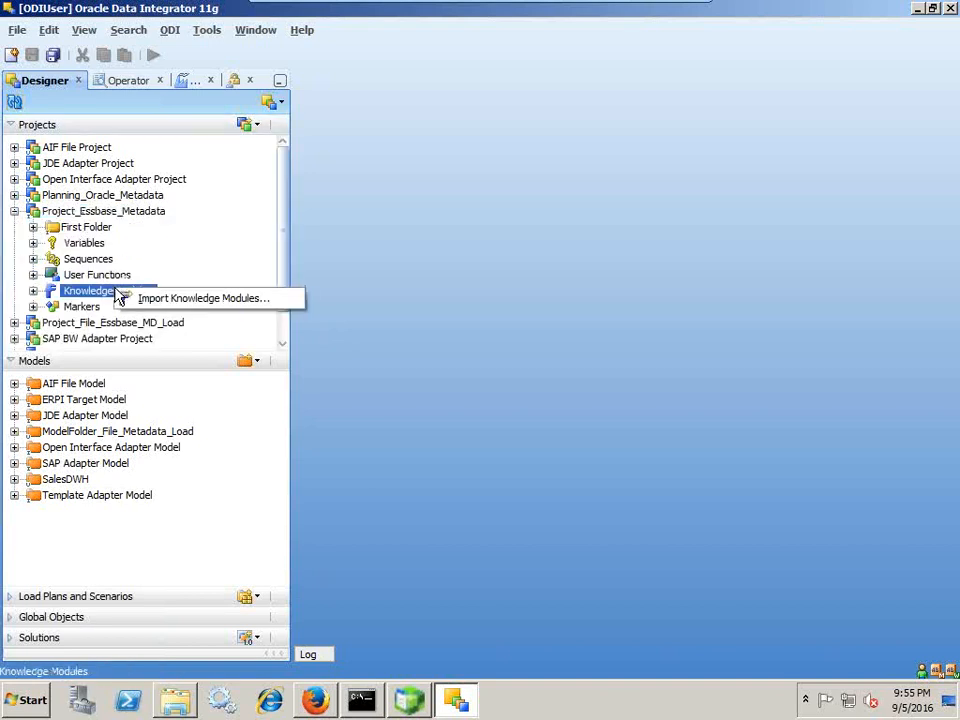
key("Return")
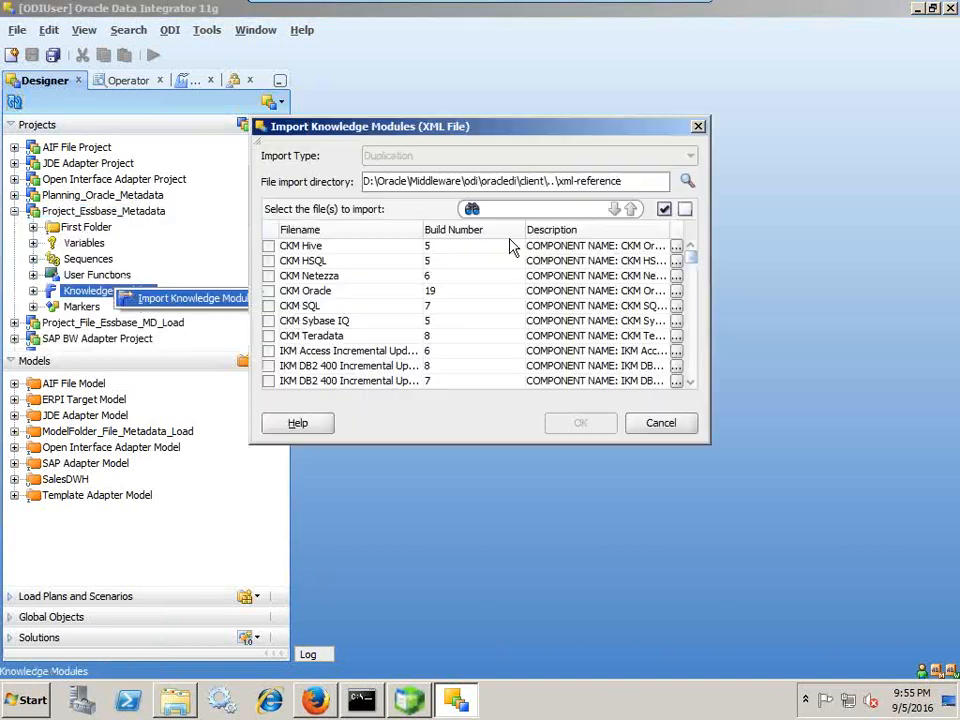
left_click_drag(695, 265, 698, 378)
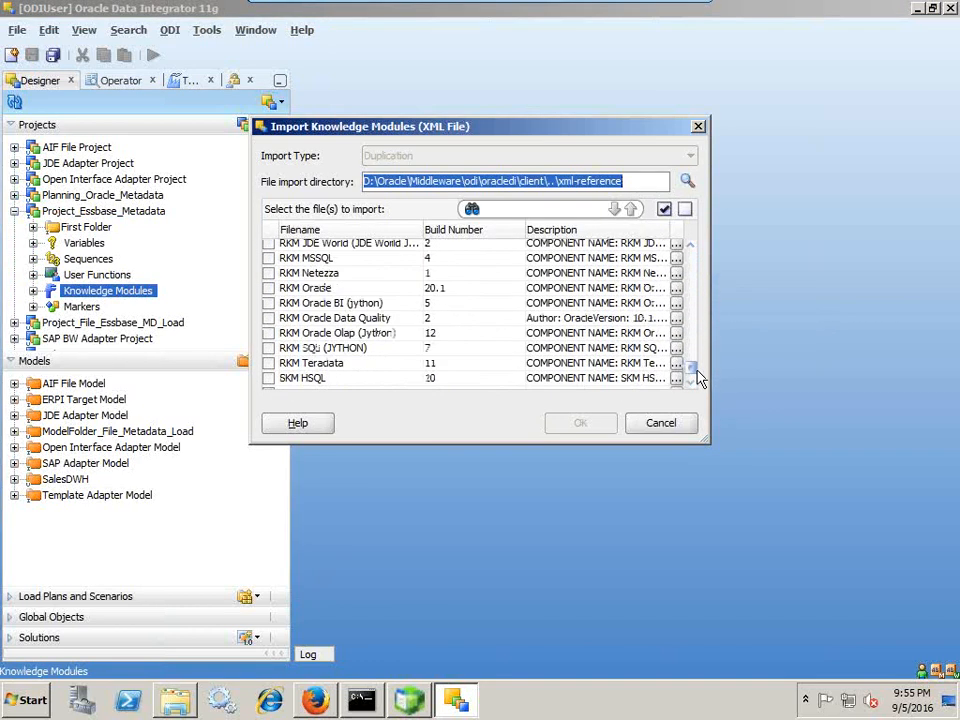
scroll(460, 290, "up", 3)
scroll(386, 333, "up", 1)
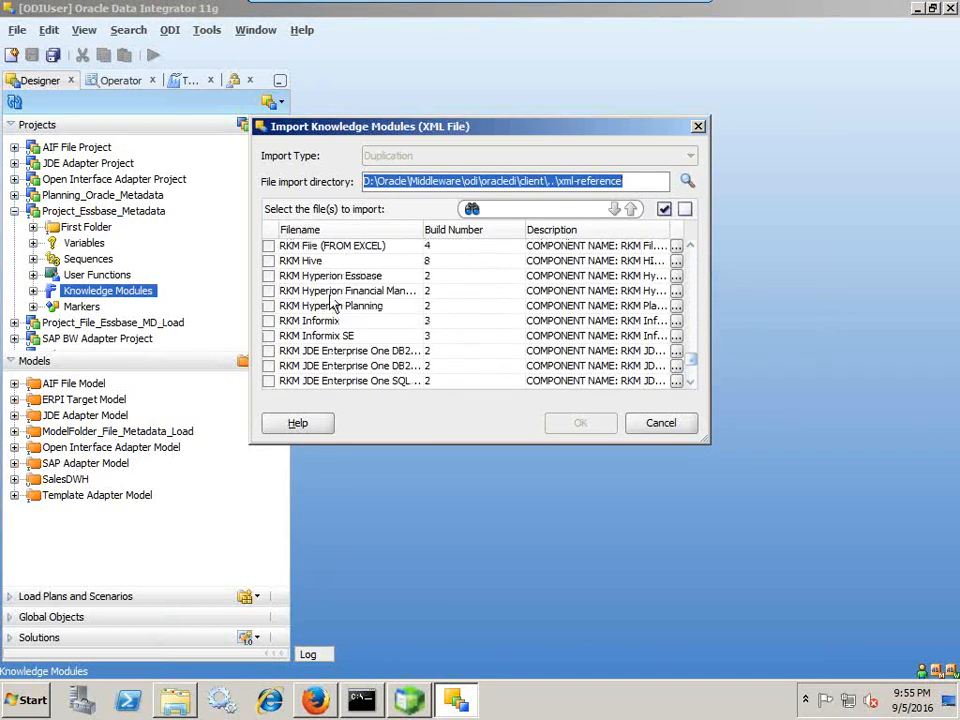
left_click(268, 275)
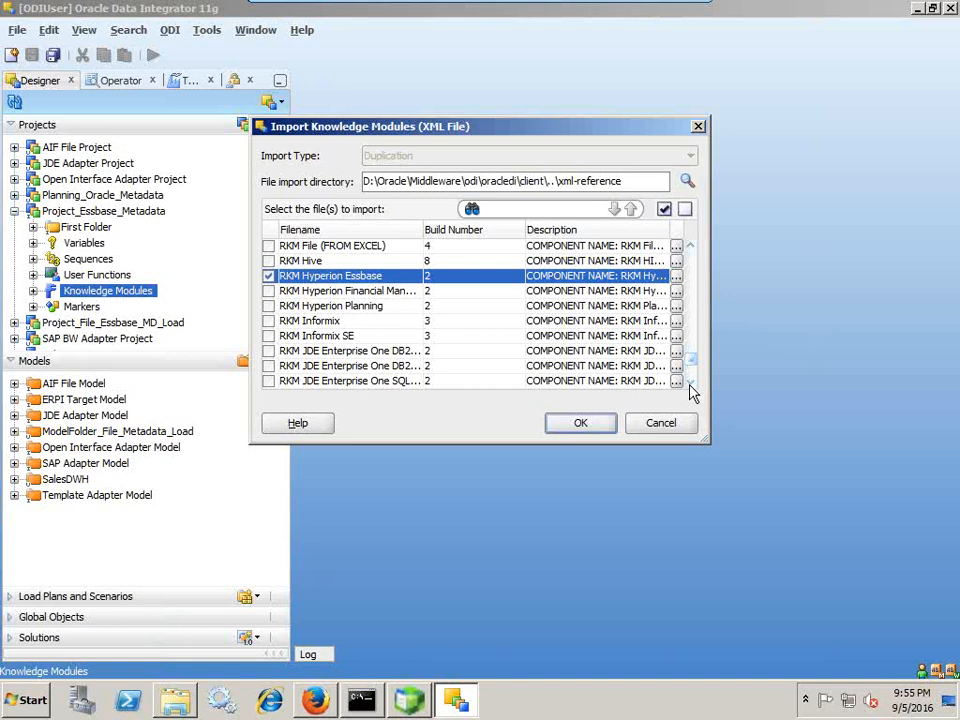
Add LKM Hyperion Essbase METADATA to SQL to the selection, import the chosen knowledge modules and close the import report
scroll(665, 360, "up", 5)
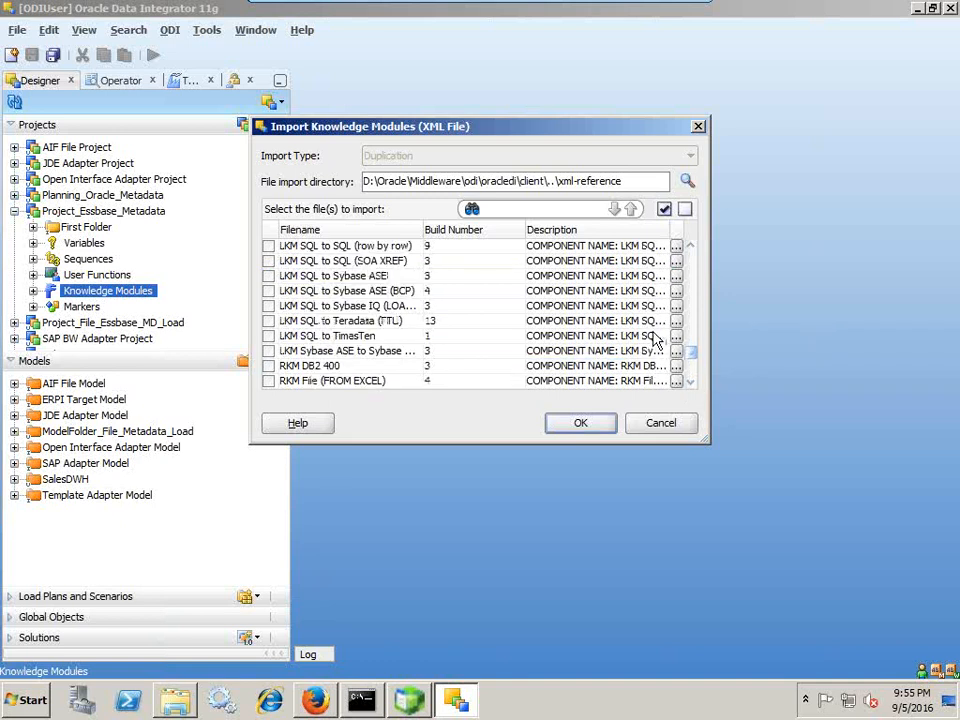
scroll(600, 338, "up", 2)
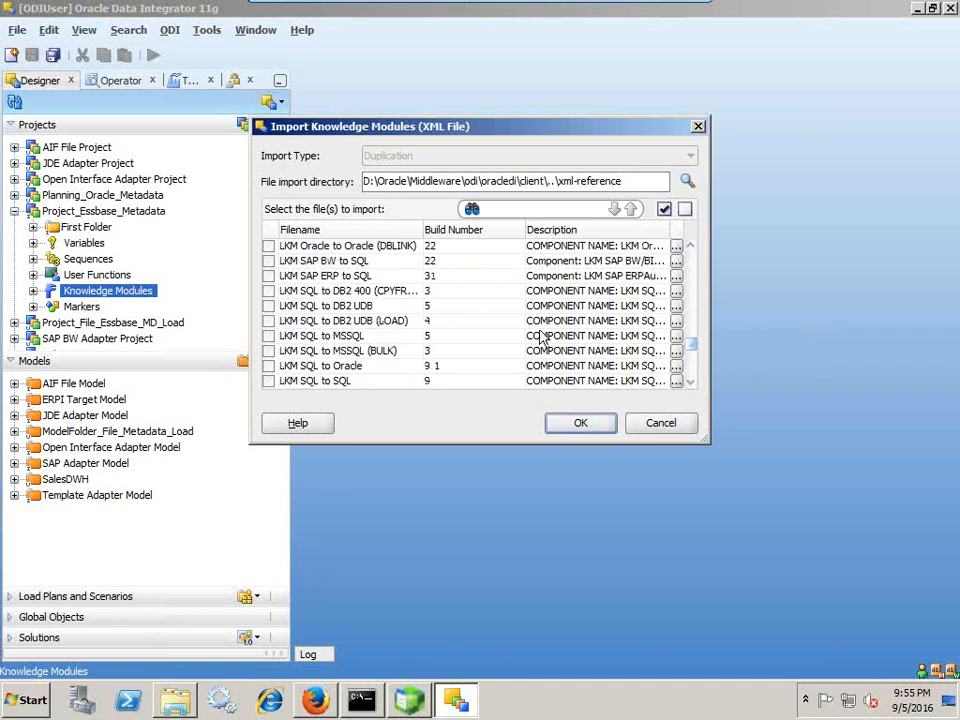
scroll(537, 337, "up", 3)
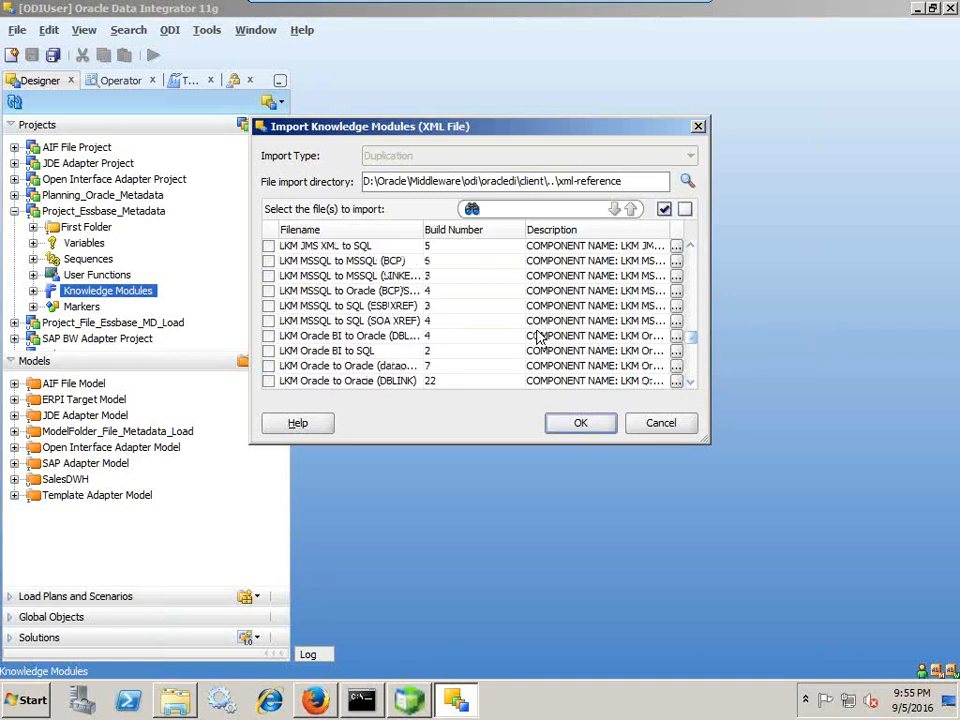
scroll(537, 337, "up", 2)
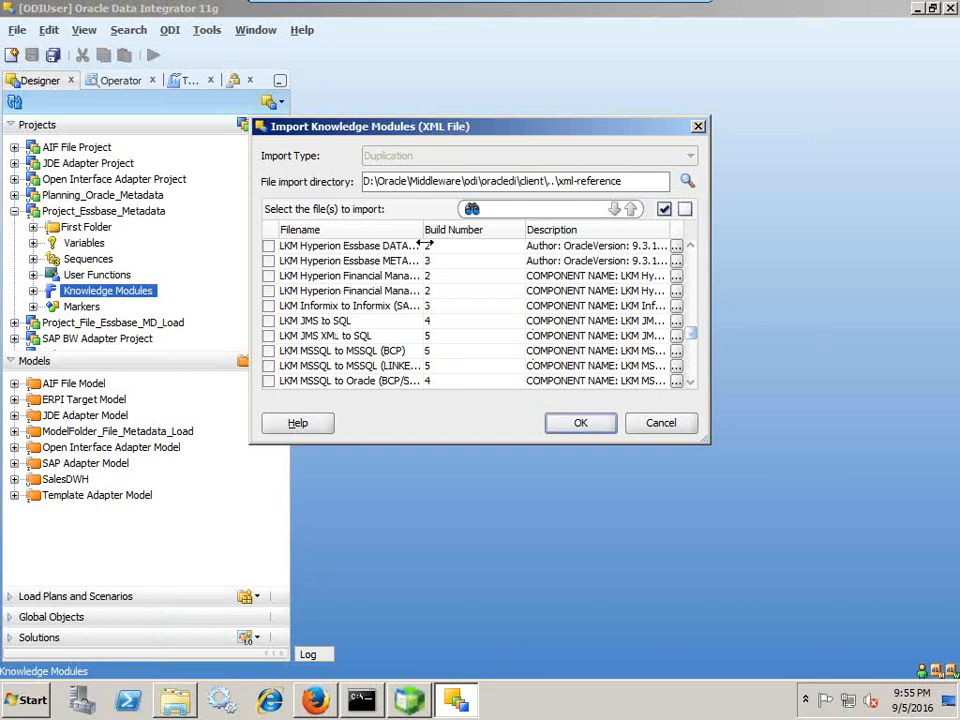
left_click_drag(426, 231, 496, 232)
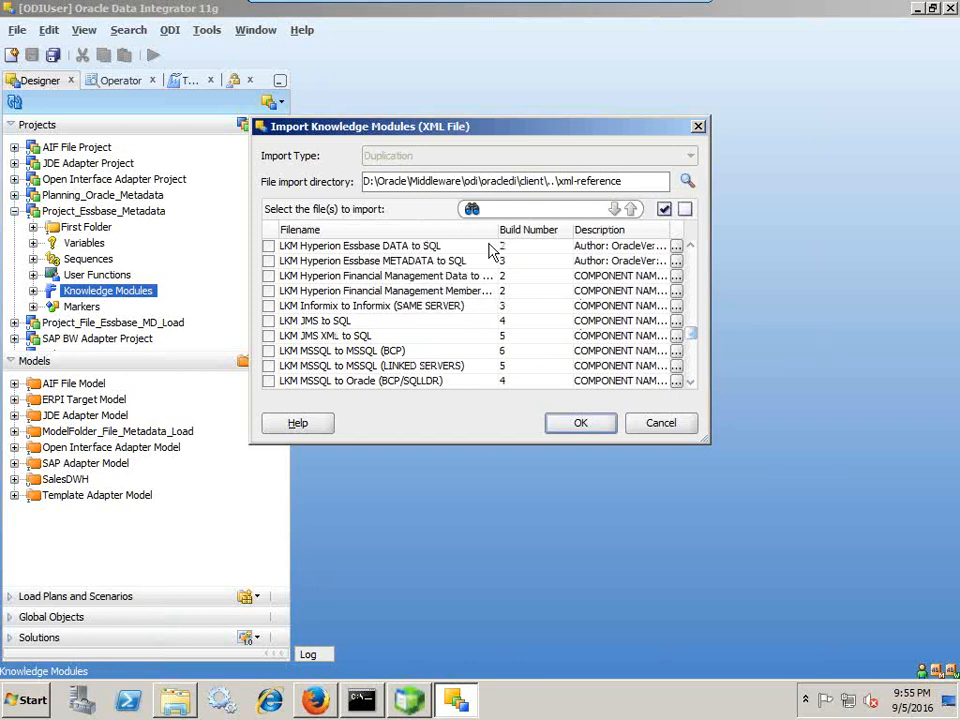
left_click(268, 261)
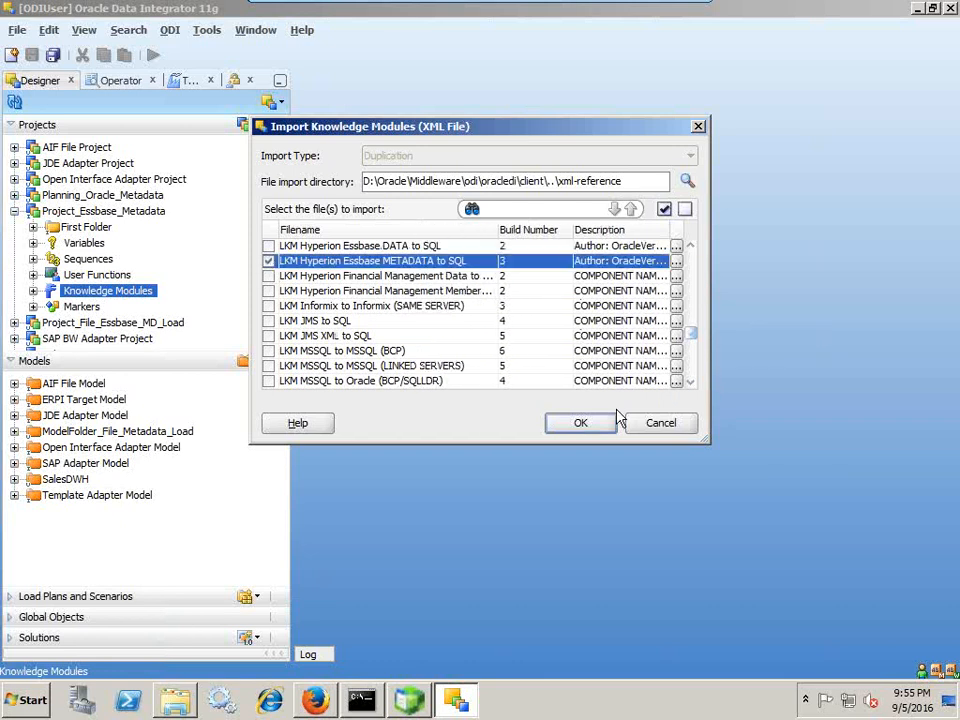
left_click(576, 422)
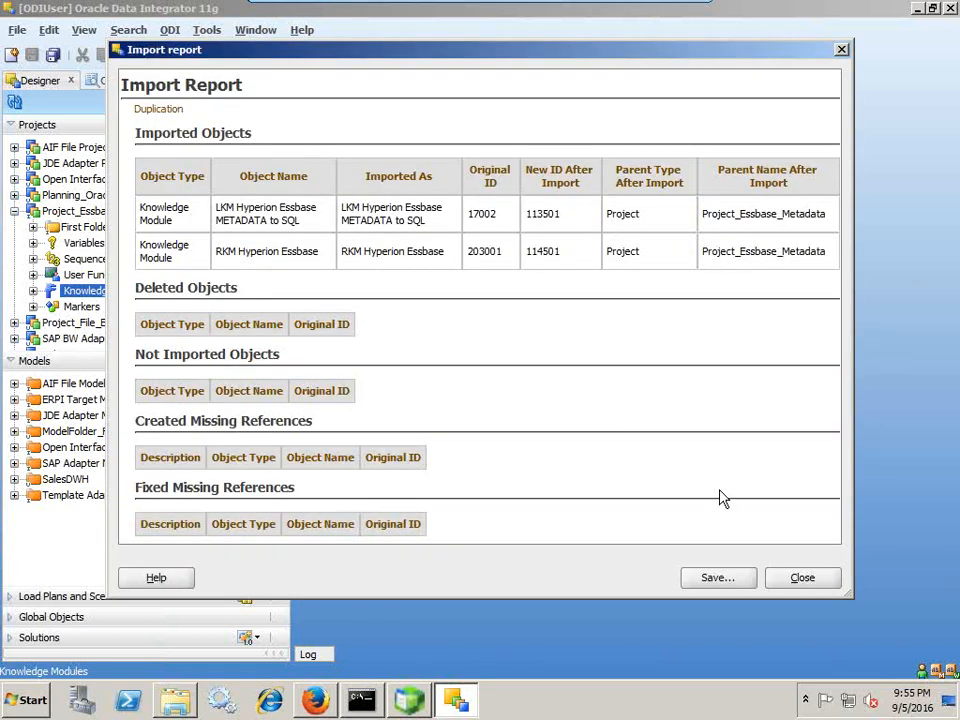
left_click(799, 580)
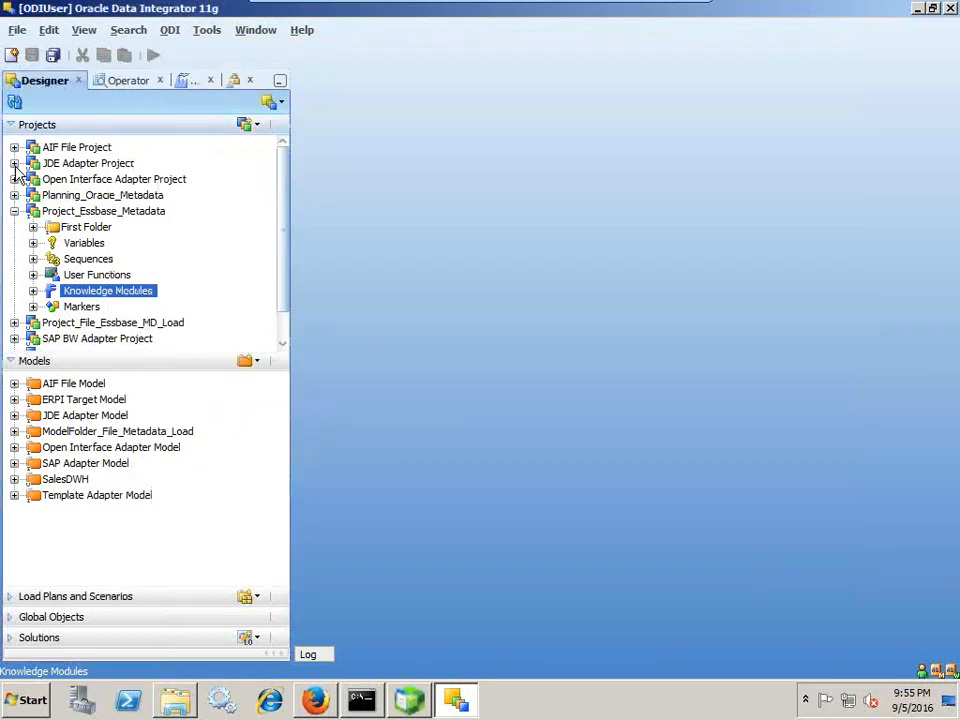
Create a new model folder named ModelFolder_Essbase_Metadata, and save and close it
left_click(250, 361)
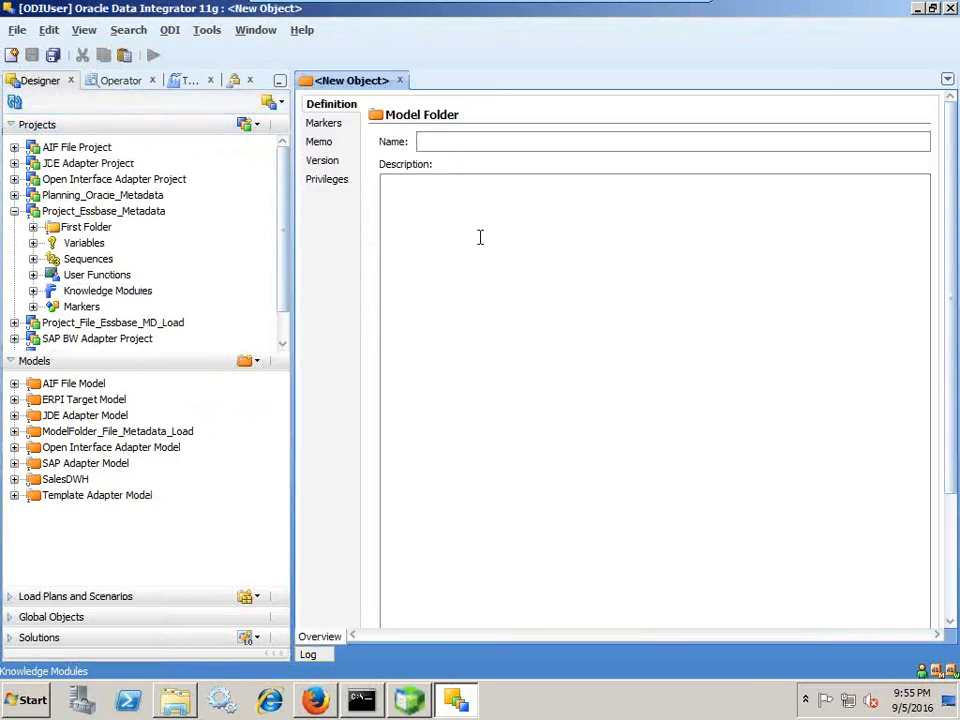
type("ModelFolder_")
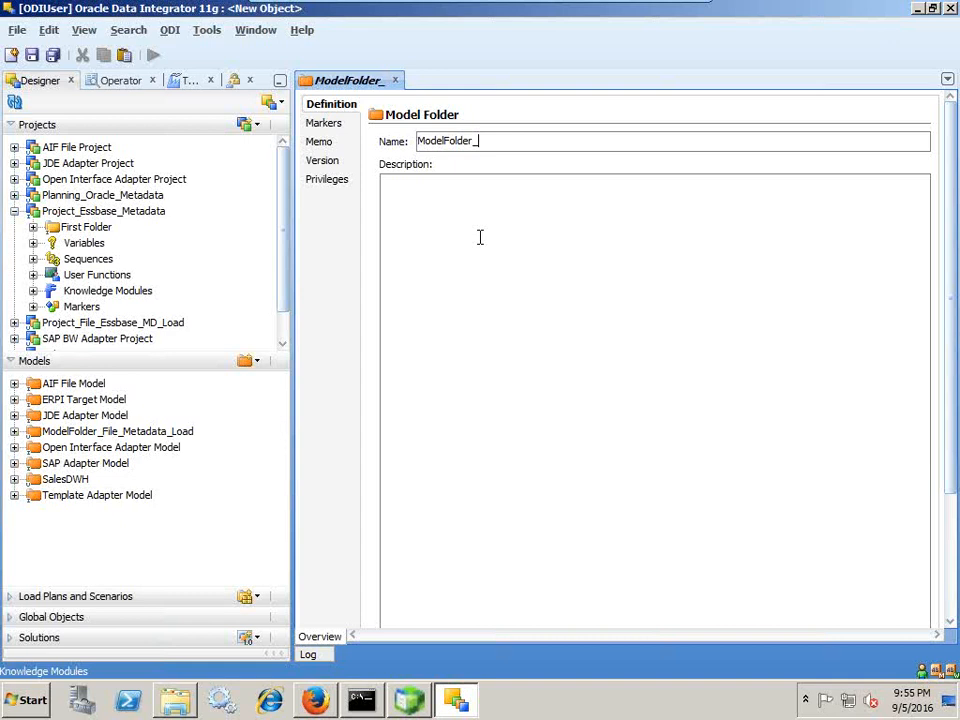
type("Ewssbase")
key("BackSpace")
key("BackSpace")
key("BackSpace")
key("BackSpace")
key("BackSpace")
key("BackSpace")
key("BackSpace")
type("ssba")
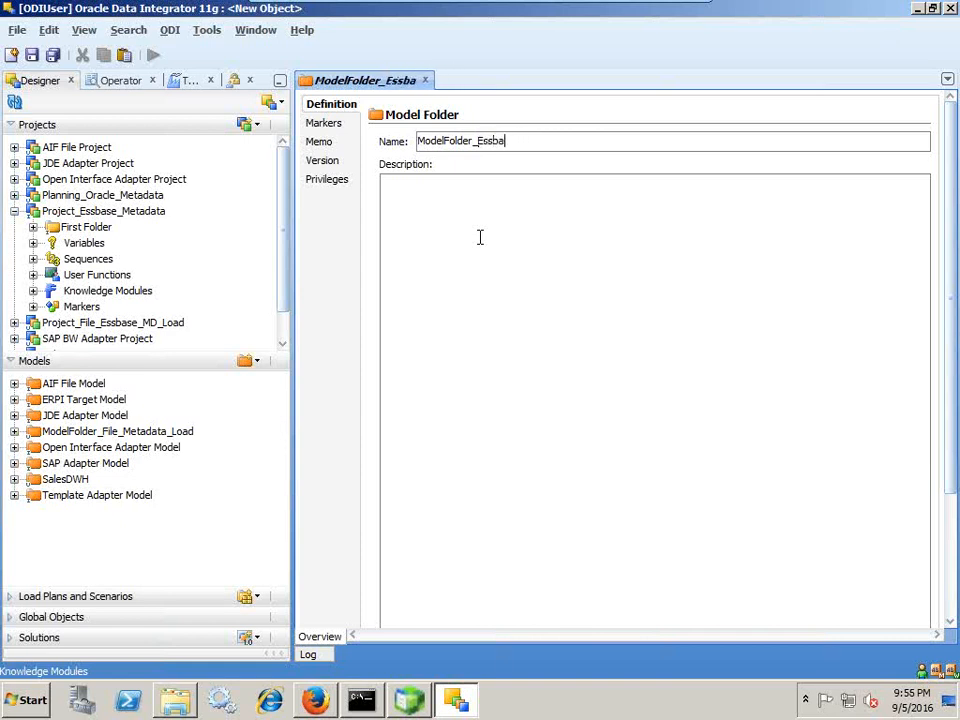
type("se_Metadata")
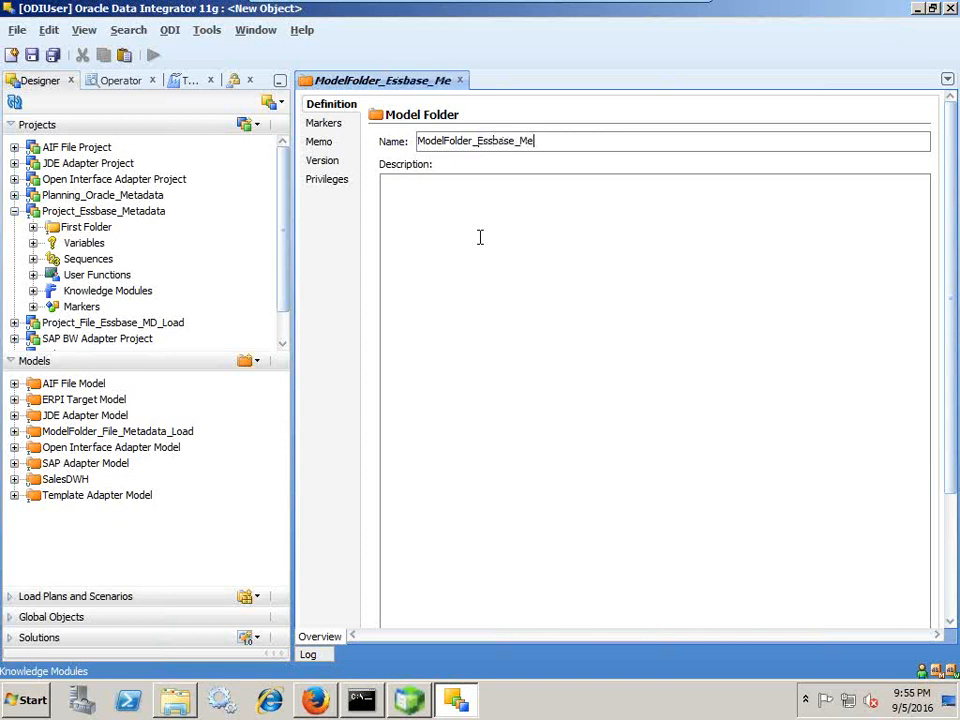
left_click(32, 55)
left_click(494, 80)
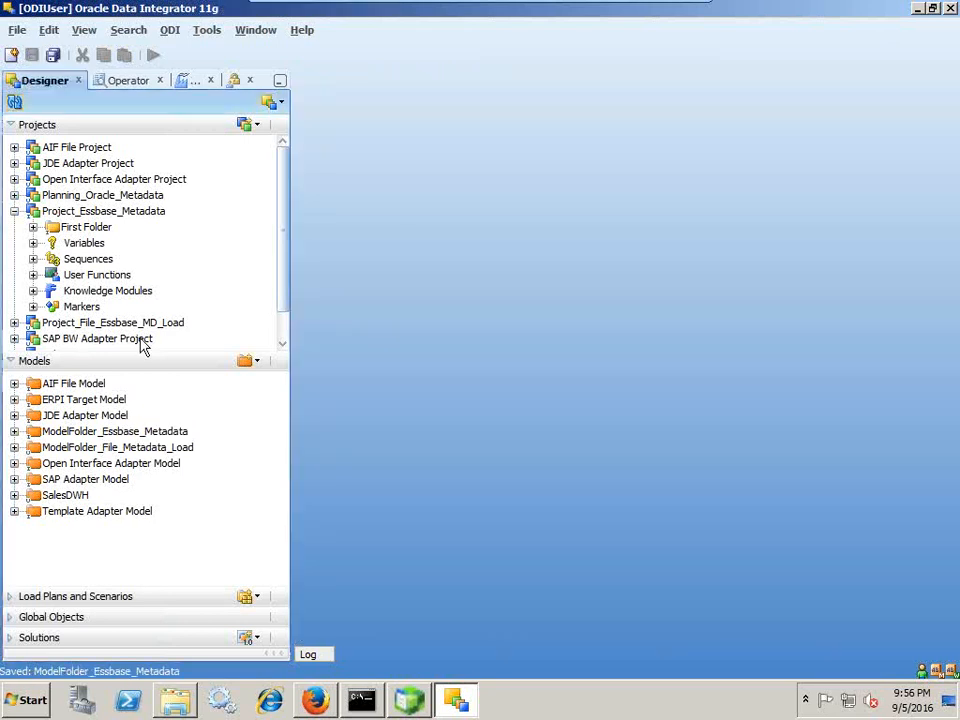
Create the model Model_Essbase_Metadata in ModelFolder_Essbase_Metadata with technology Hyperion Essbase and logical schema Logical_Essbase_Metadata_Load
right_click(89, 431)
left_click(162, 492)
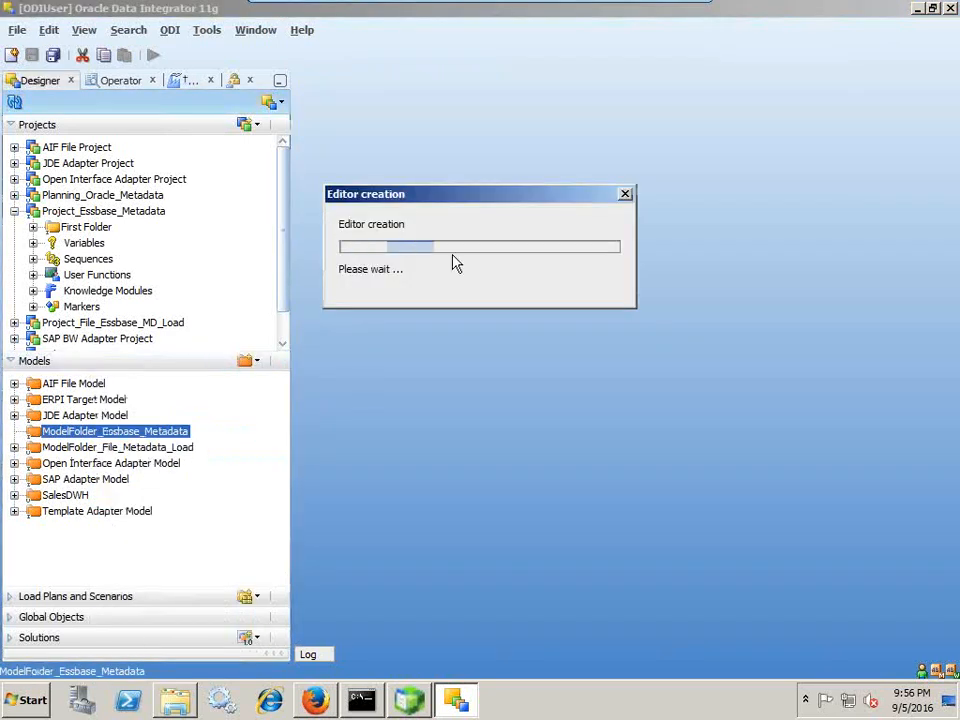
type("M")
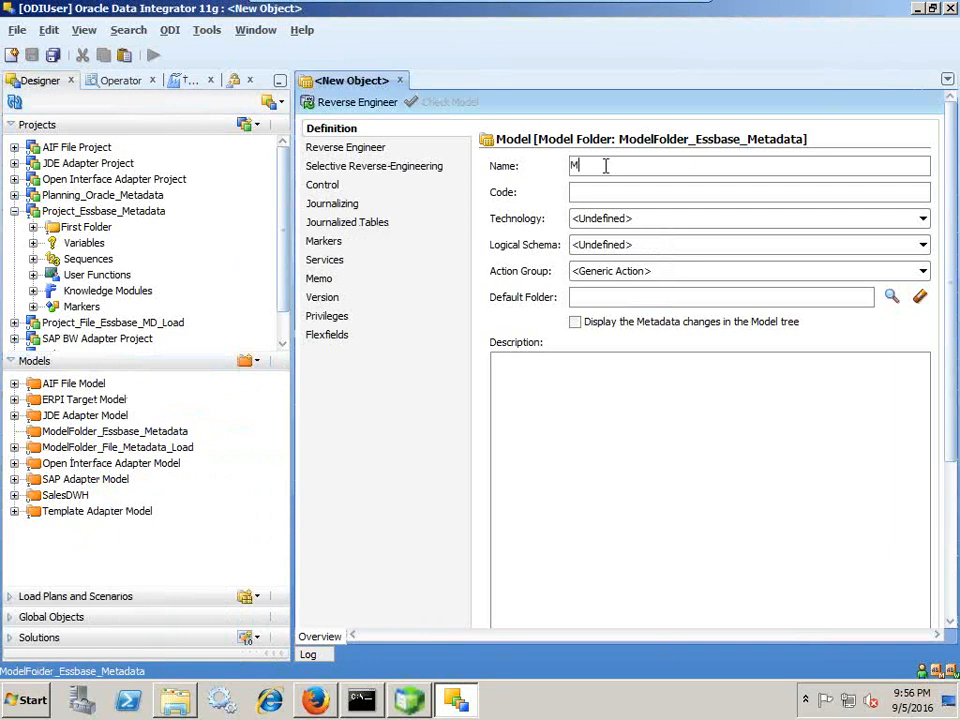
type("odel_Essbase_Metadata")
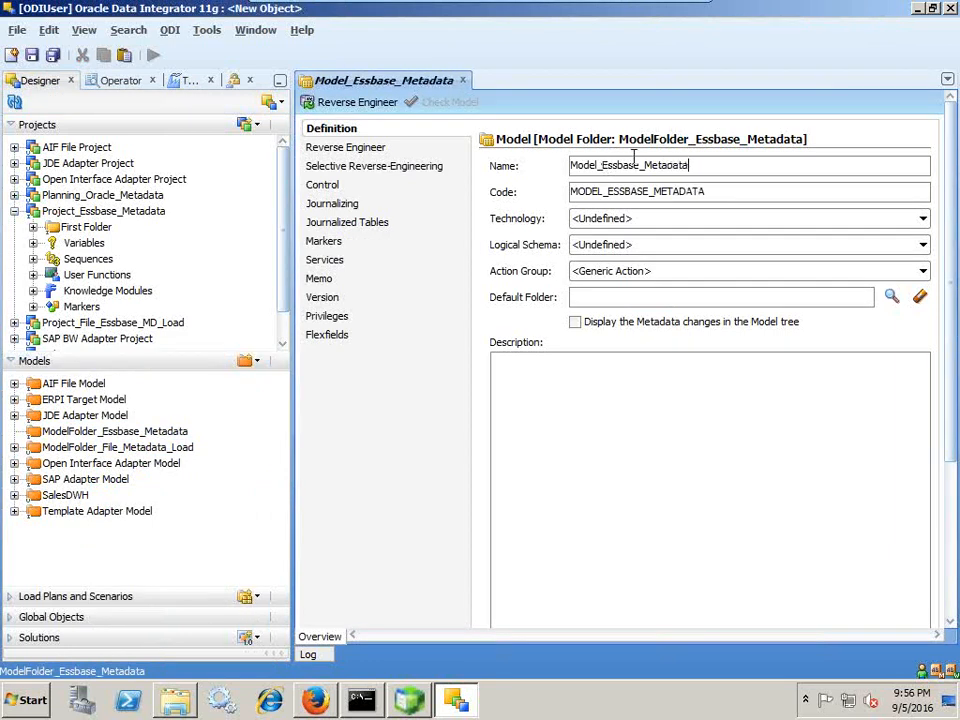
left_click(655, 218)
scroll(638, 318, "down", 3)
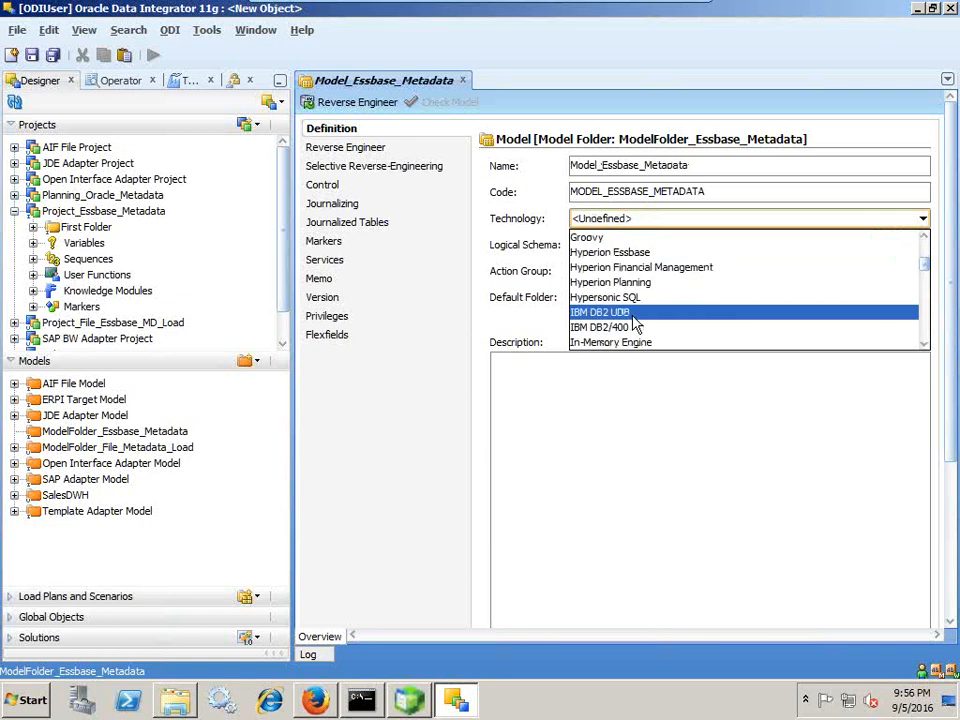
left_click(638, 253)
left_click(640, 247)
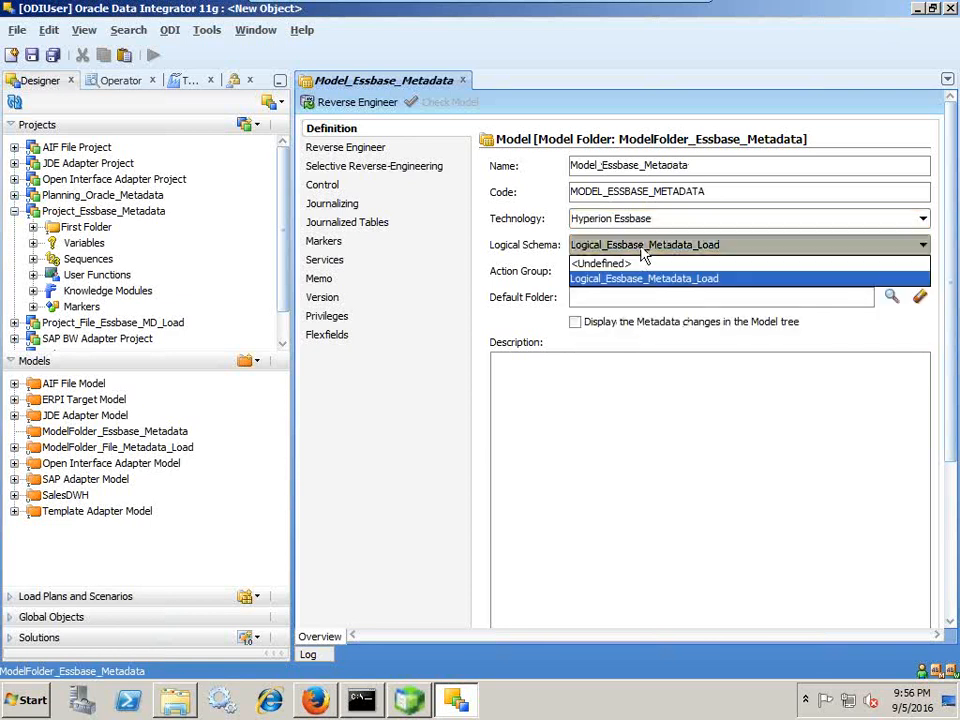
left_click(643, 279)
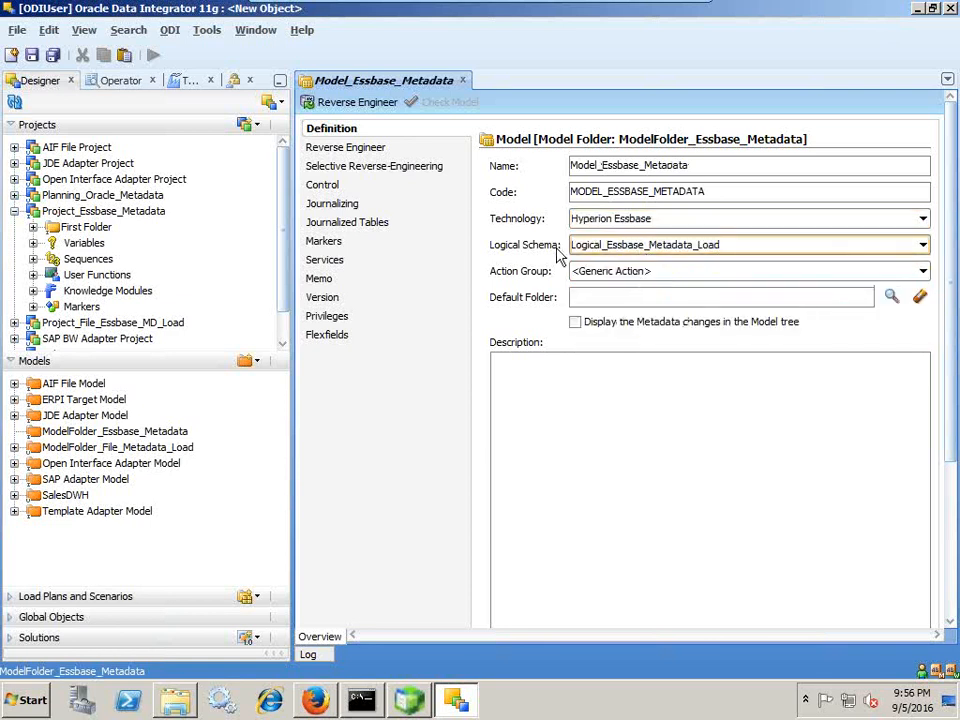
Set the model to customized reverse-engineering with RKM Hyperion Essbase.Project_Essbase_Metadata and save it
left_click(387, 149)
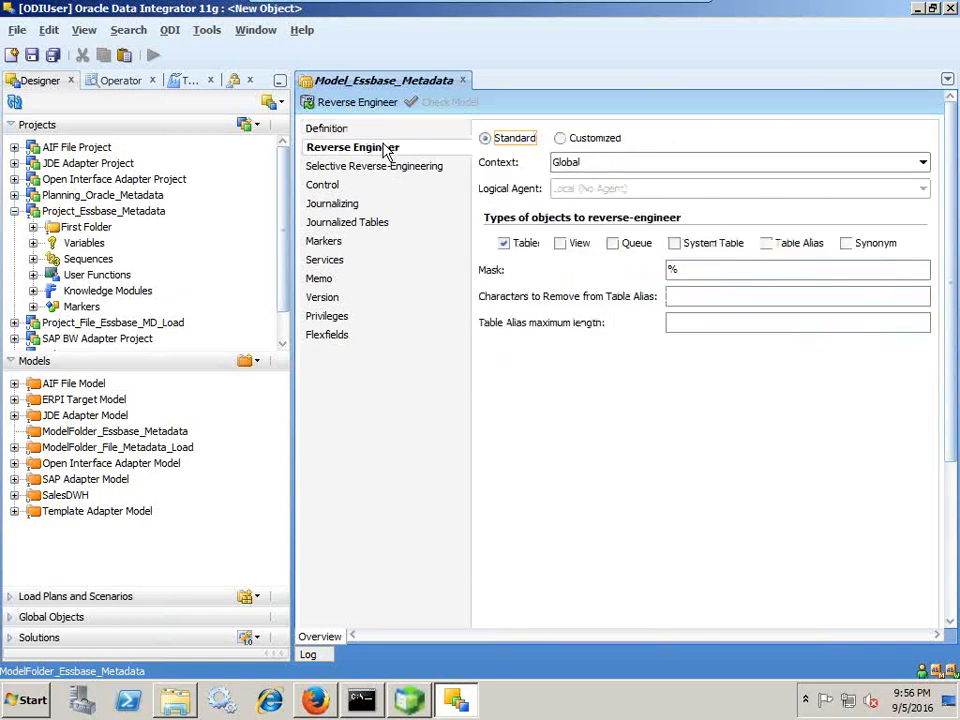
left_click(594, 140)
left_click(600, 322)
left_click(600, 355)
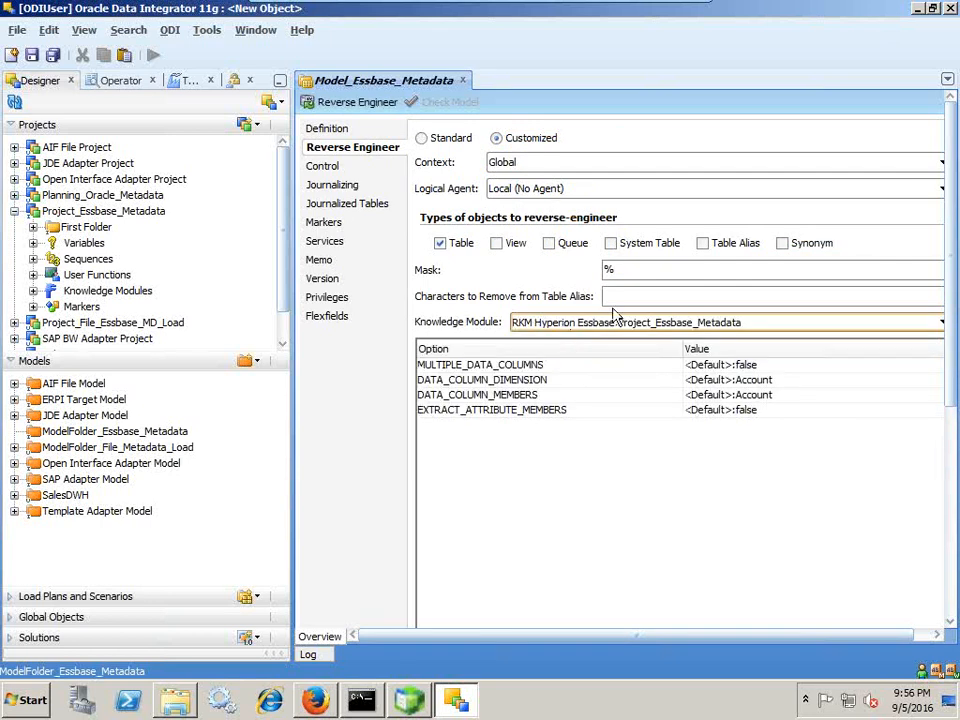
left_click(31, 56)
Run the reverse-engineering of Model_Essbase_Metadata with log level 6 and dismiss the session notice
left_click(347, 103)
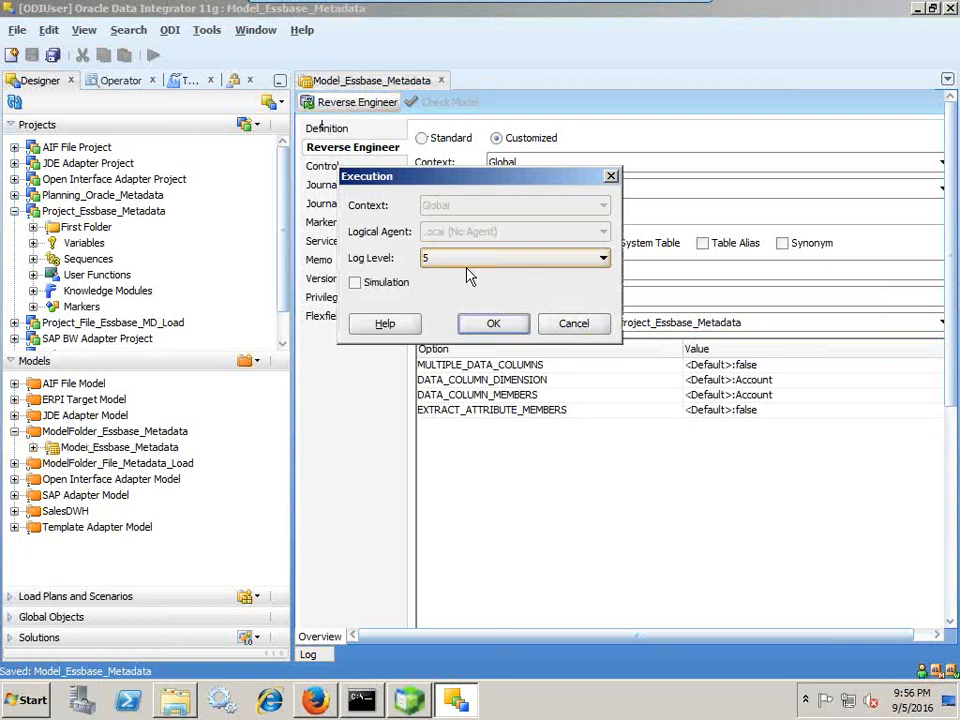
left_click(483, 262)
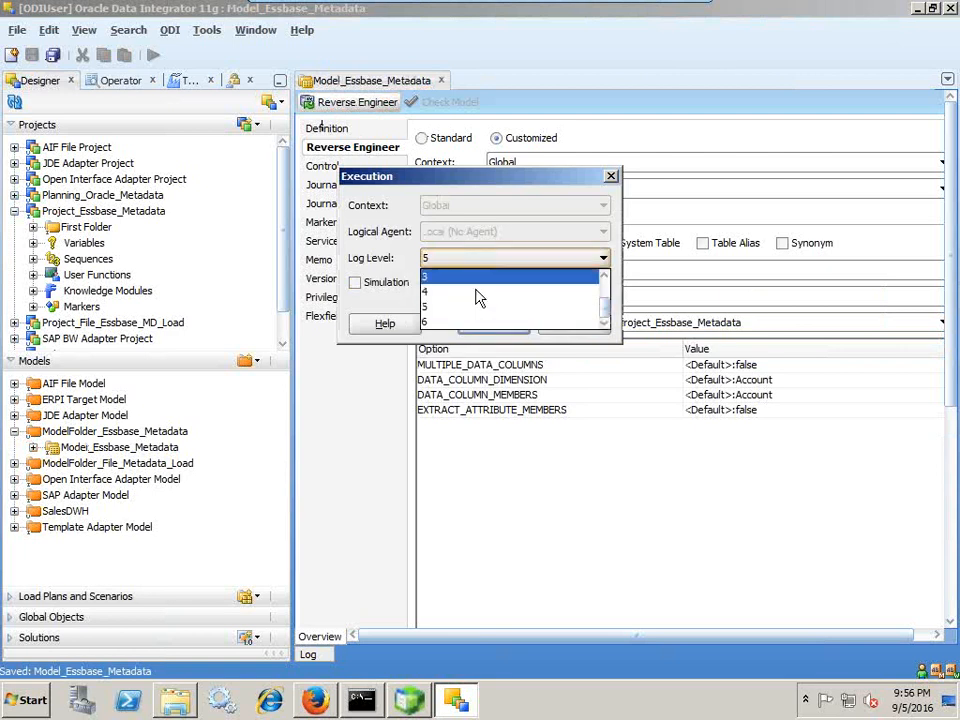
left_click(456, 326)
left_click(490, 326)
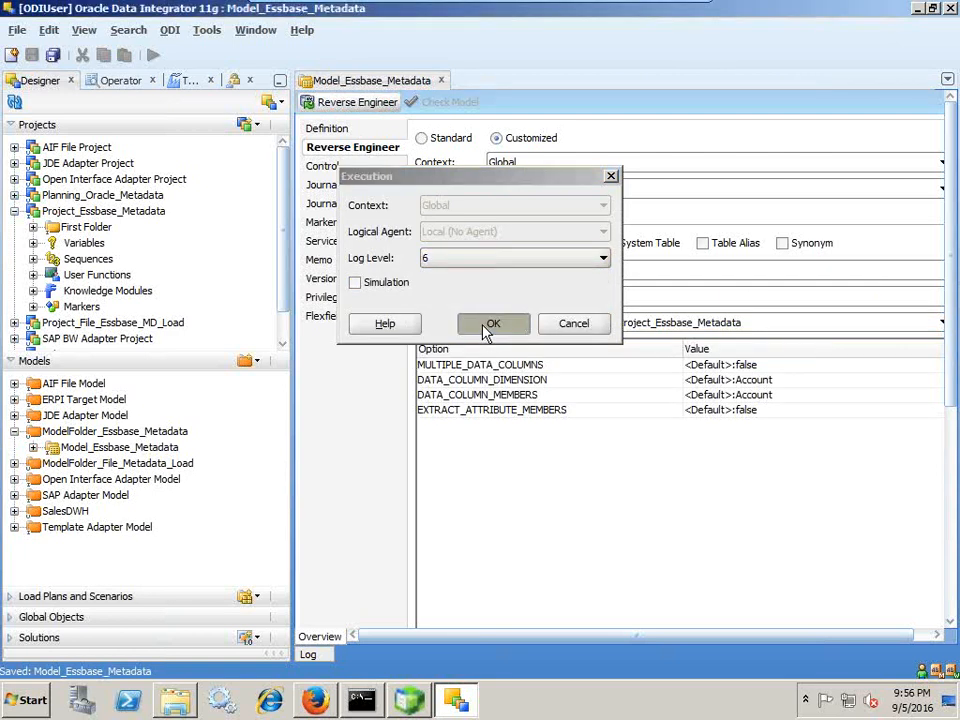
left_click(621, 288)
Check the execution status of the Model_Essbase_Metadata session and its reverse steps in Operator
left_click(90, 78)
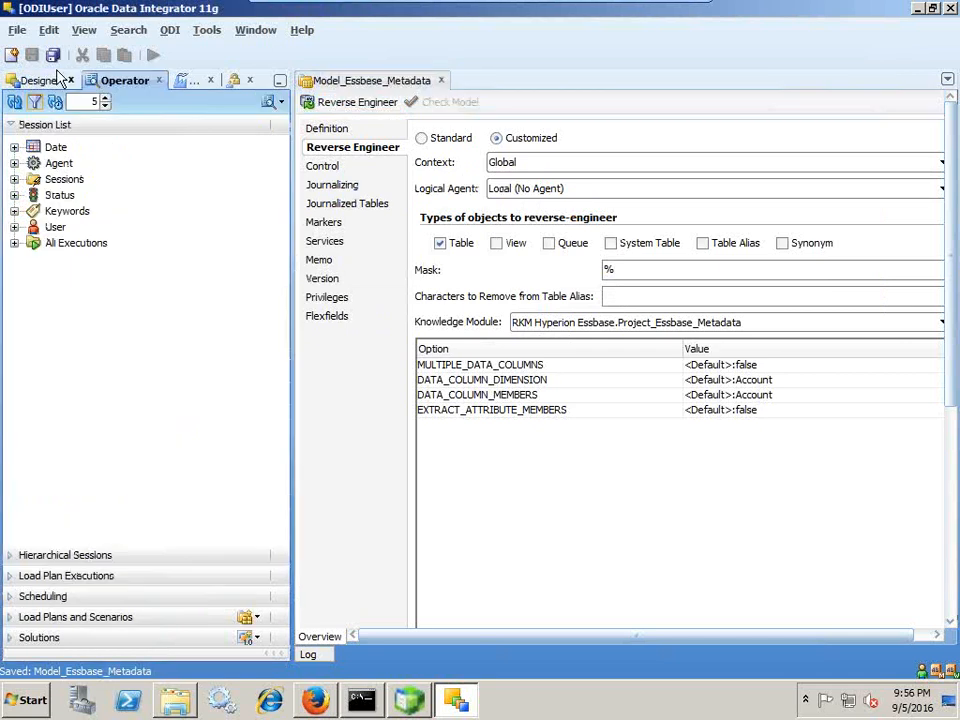
left_click(14, 180)
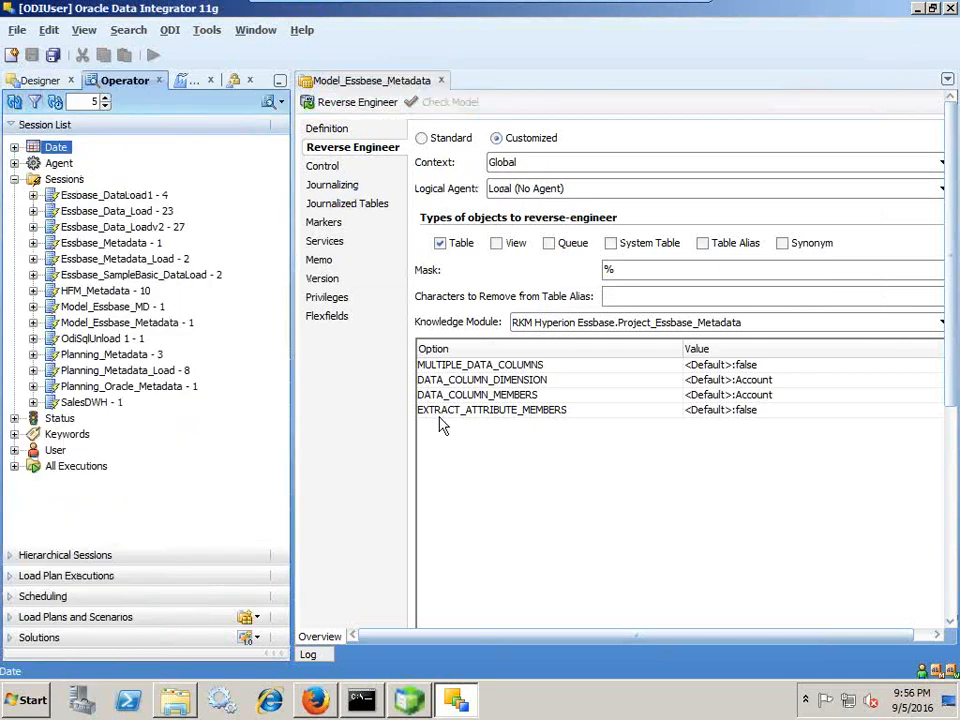
left_click(33, 322)
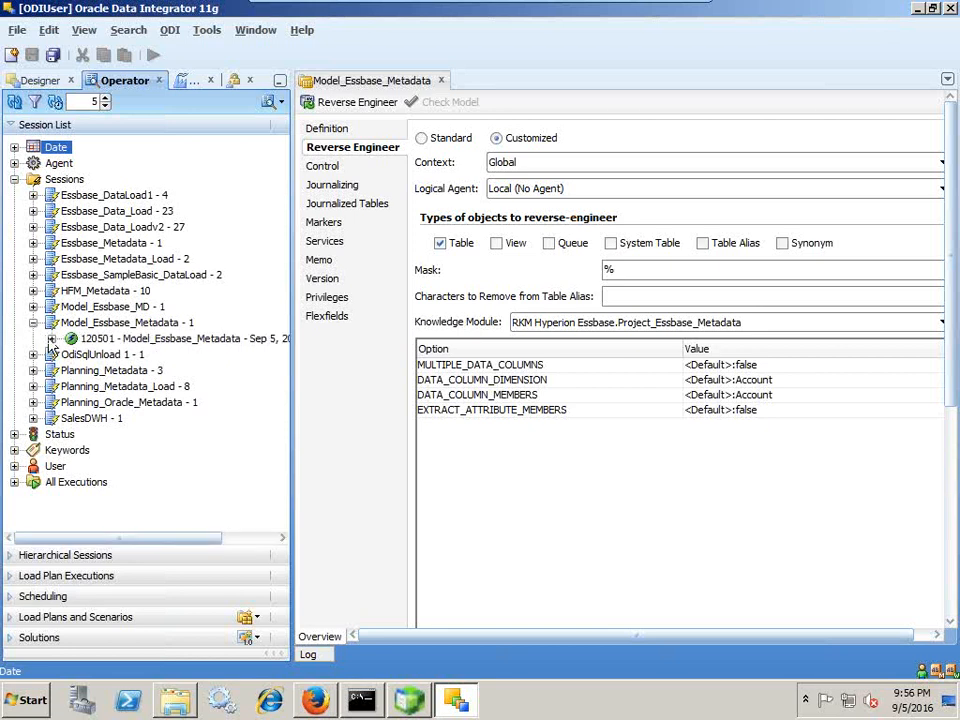
left_click(52, 338)
left_click(70, 370)
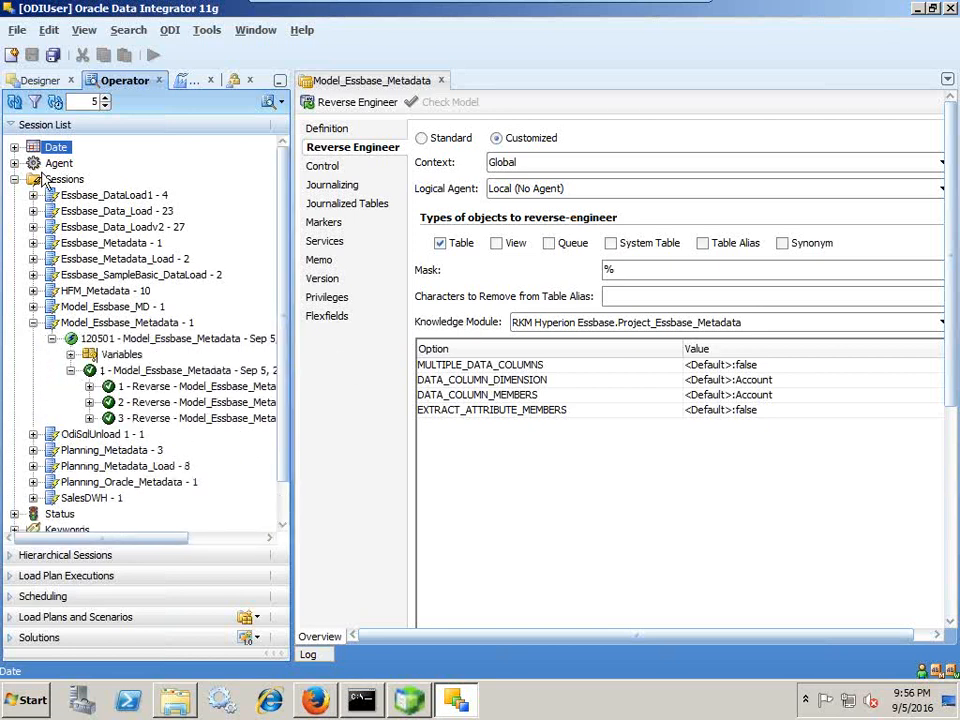
left_click_drag(154, 540, 225, 380)
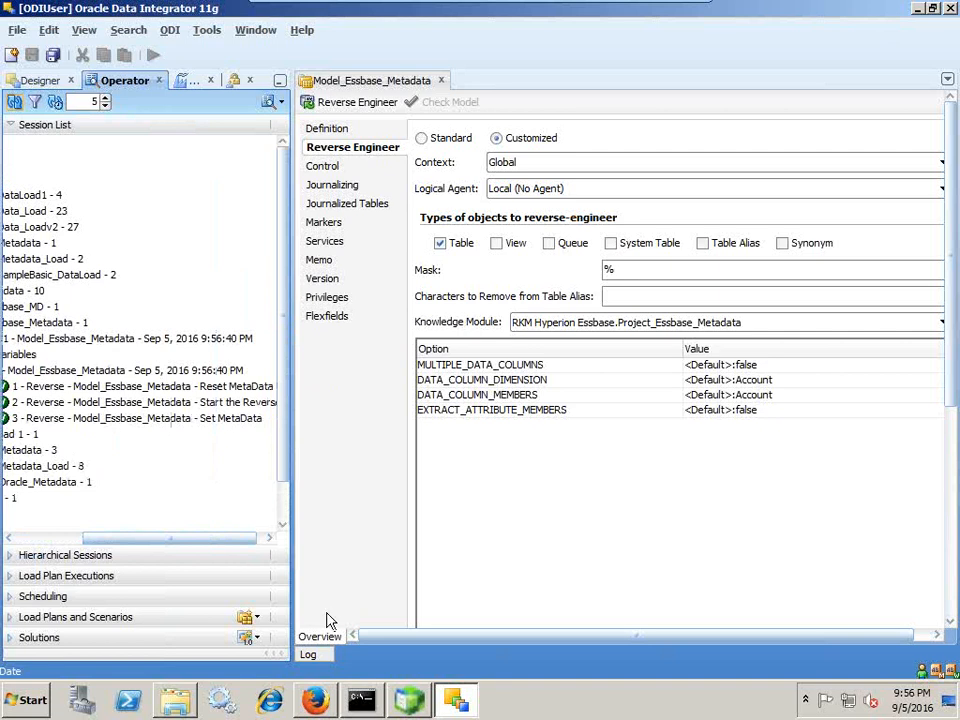
left_click_drag(116, 543, 45, 545)
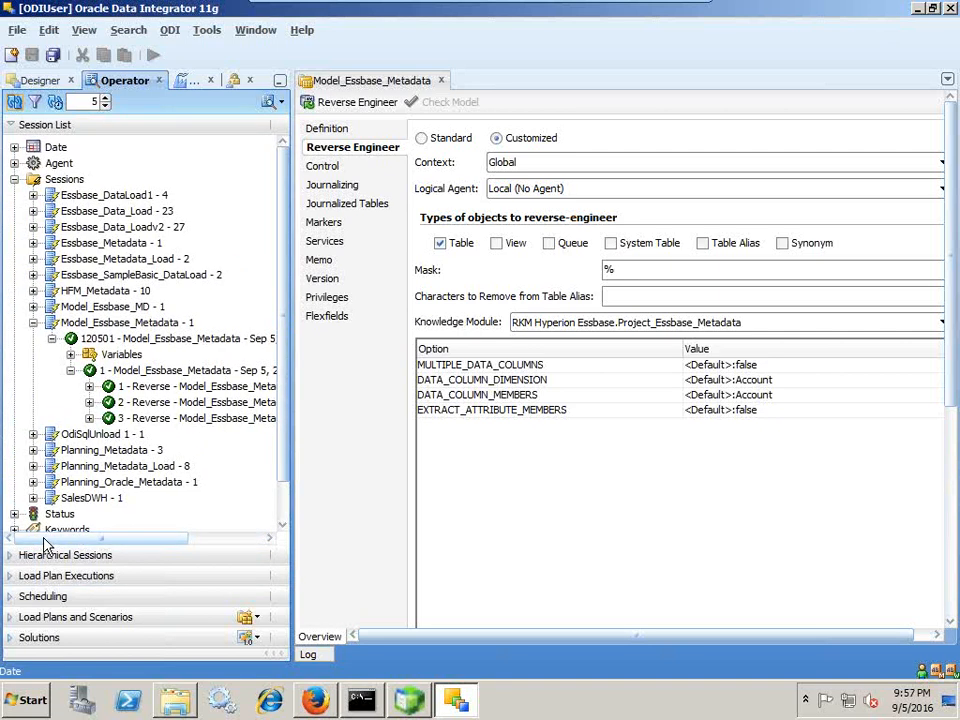
Compare the datastores under Model_Essbase_Metadata in Designer with the FinDB outline dimensions in Essbase Administration Services
left_click(37, 81)
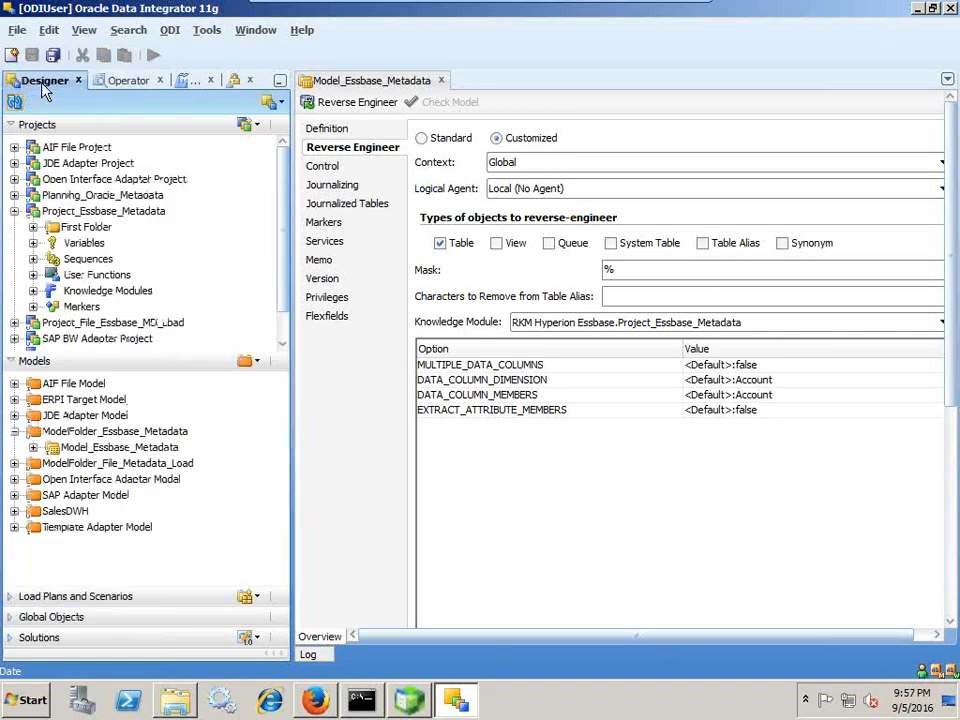
left_click(15, 211)
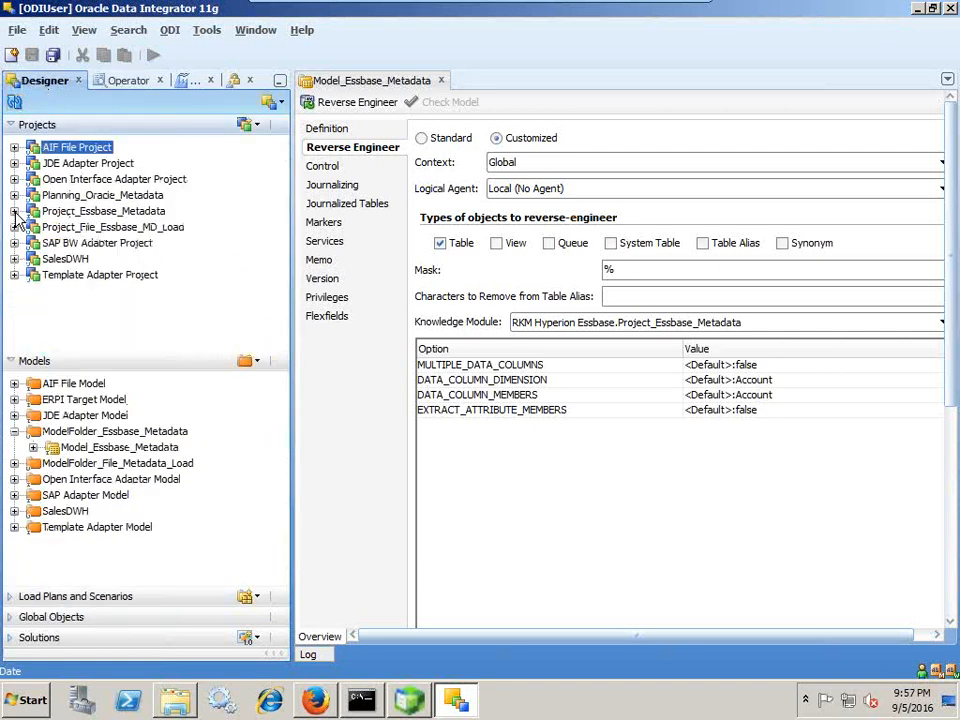
left_click(33, 448)
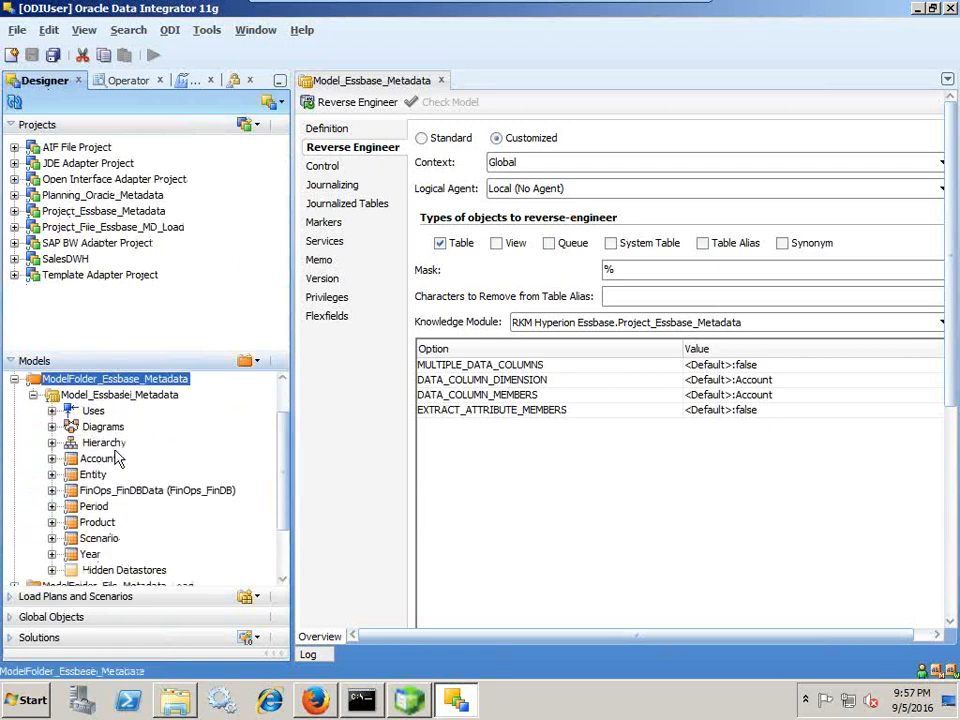
left_click(453, 703)
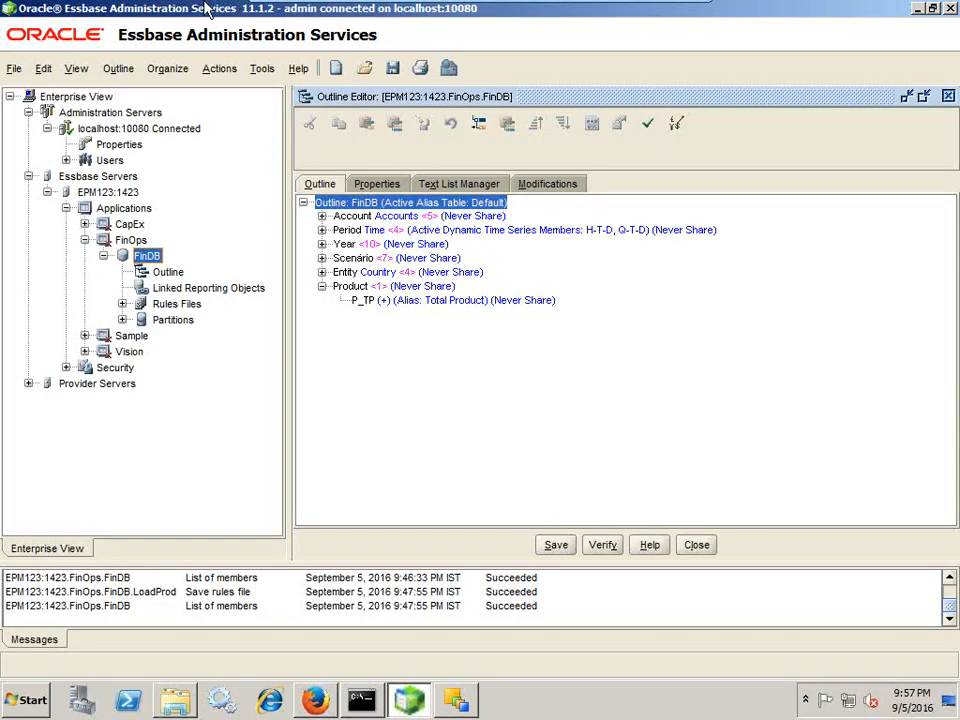
double_click(160, 12)
left_click_drag(175, 90, 422, 91)
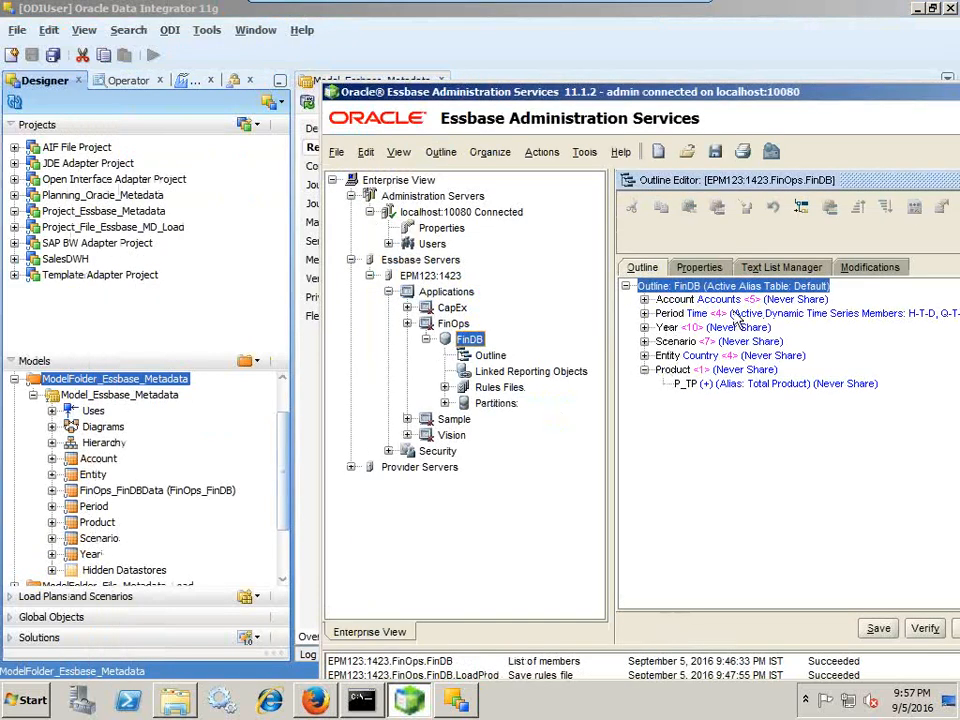
left_click(419, 39)
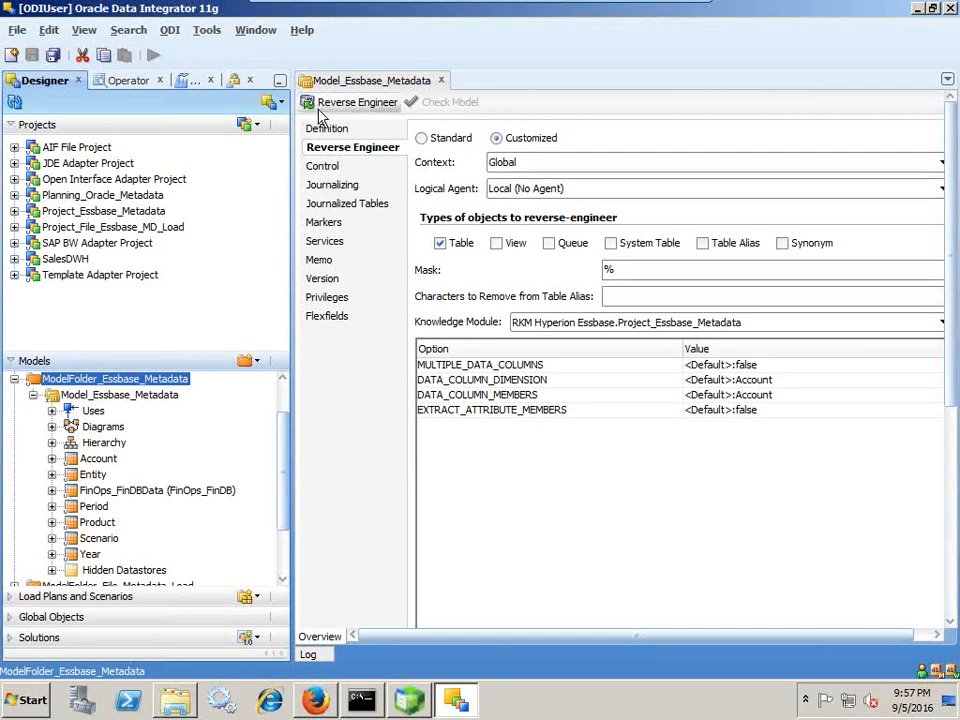
Create a new interface named Interface_Essbase_Metadata_Load in First Folder of Project_Essbase_Metadata
left_click(15, 380)
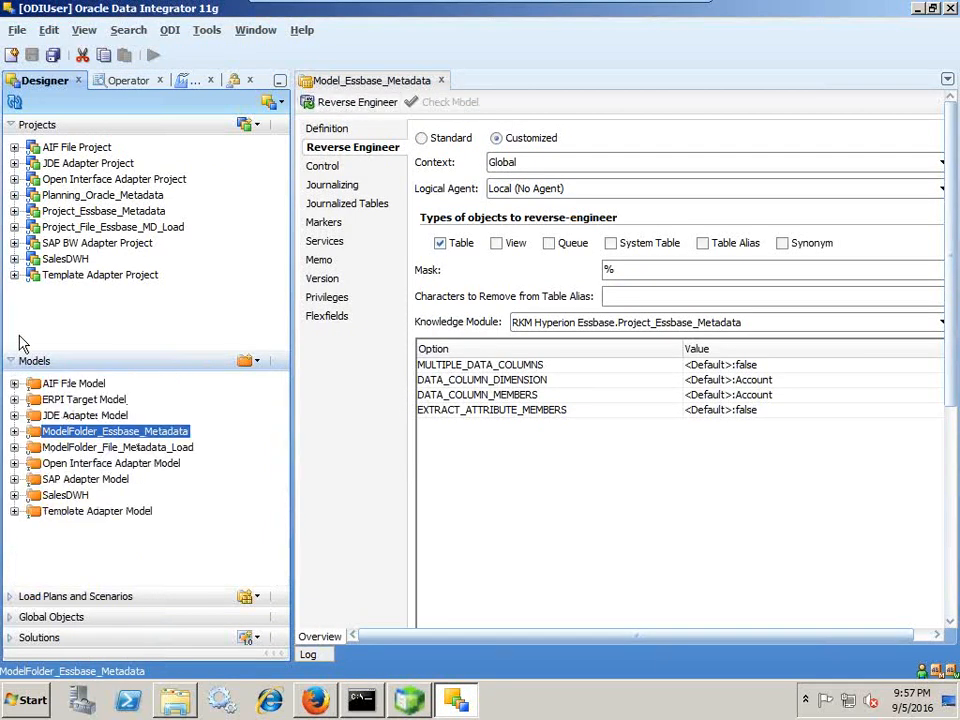
left_click(15, 211)
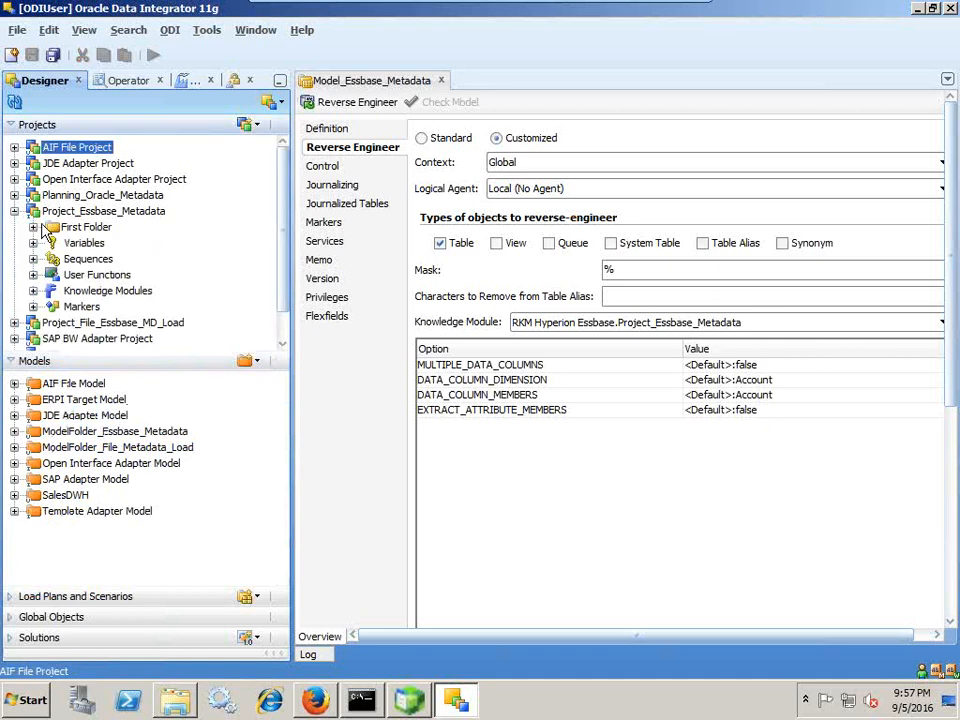
left_click(33, 227)
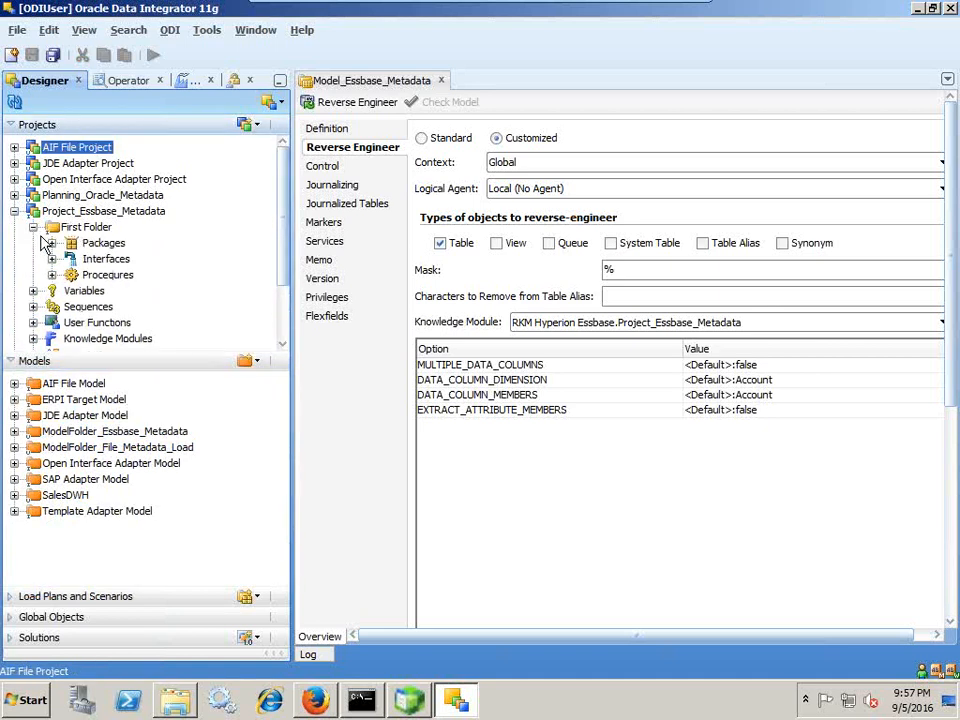
right_click(95, 260)
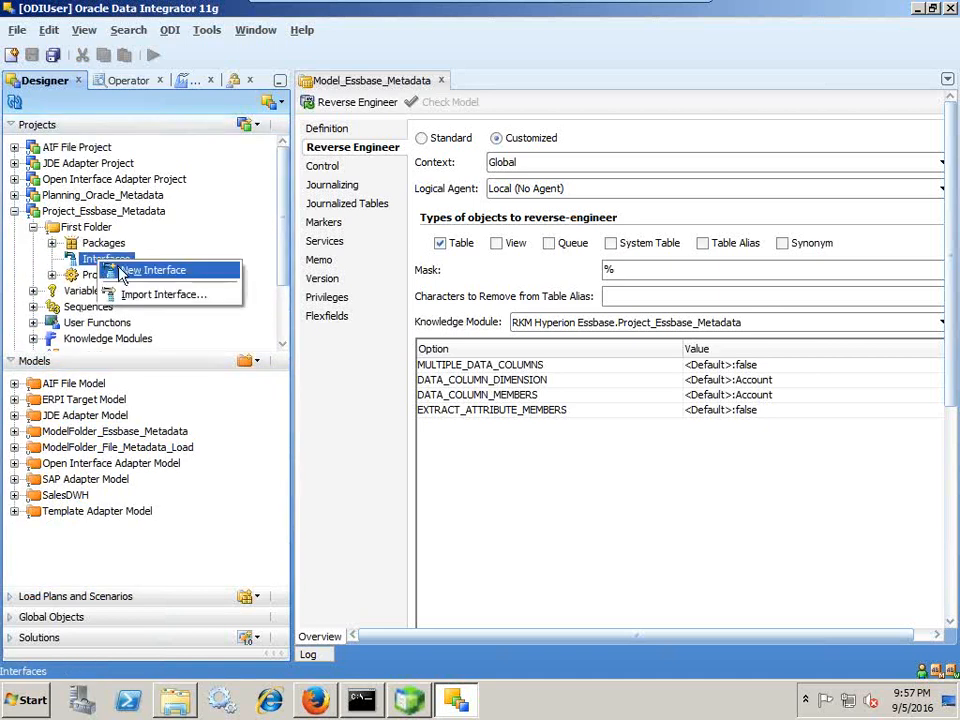
left_click(150, 270)
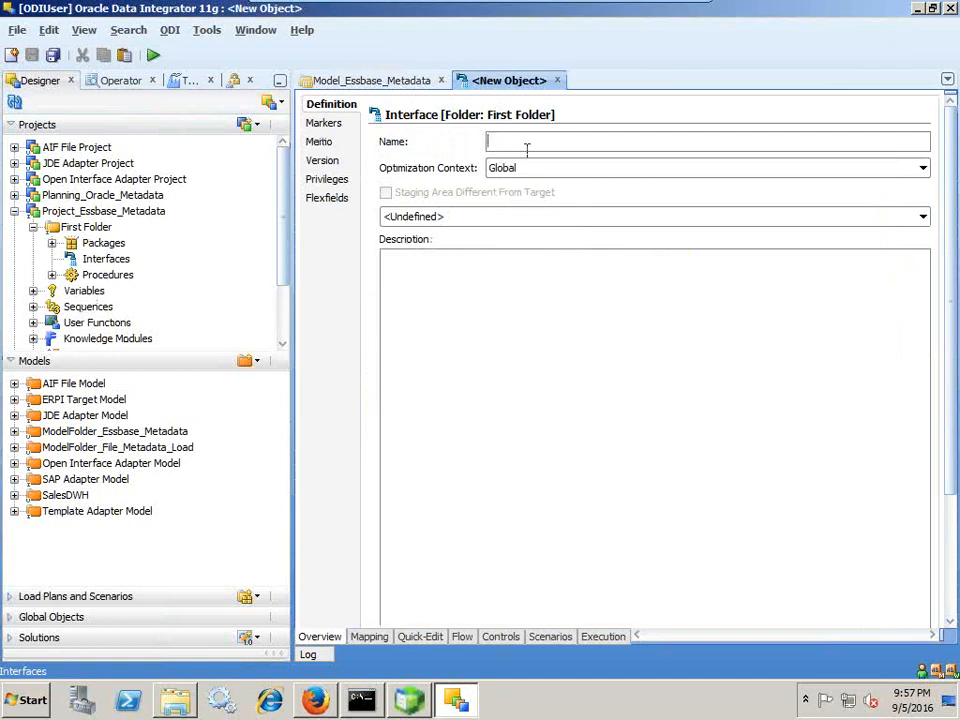
type("Interf")
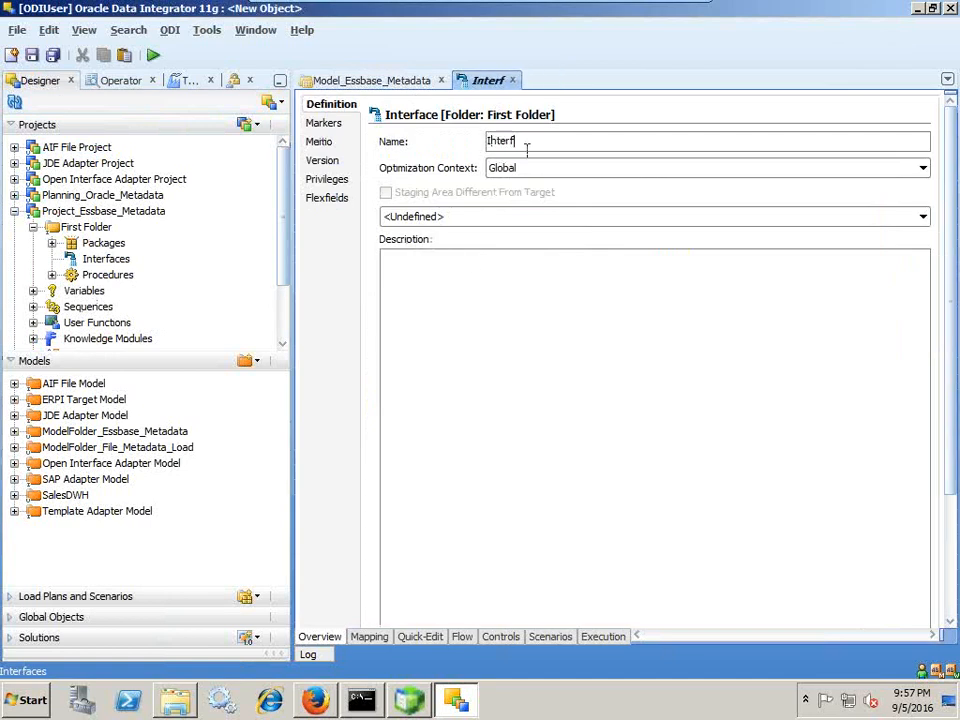
type("ace_Essbase")
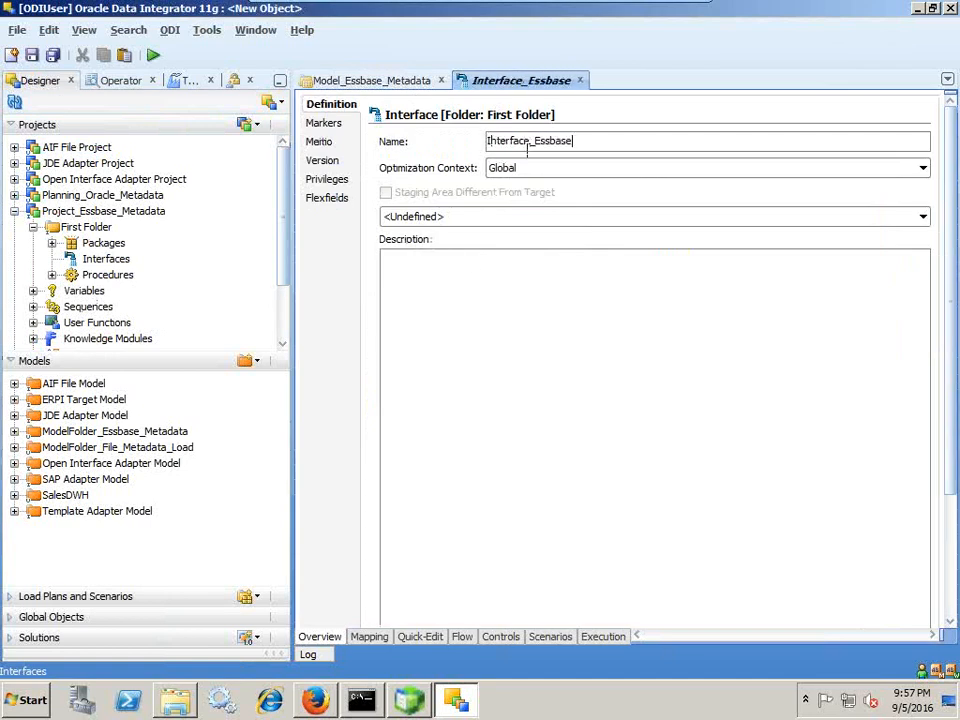
type("_Metadata")
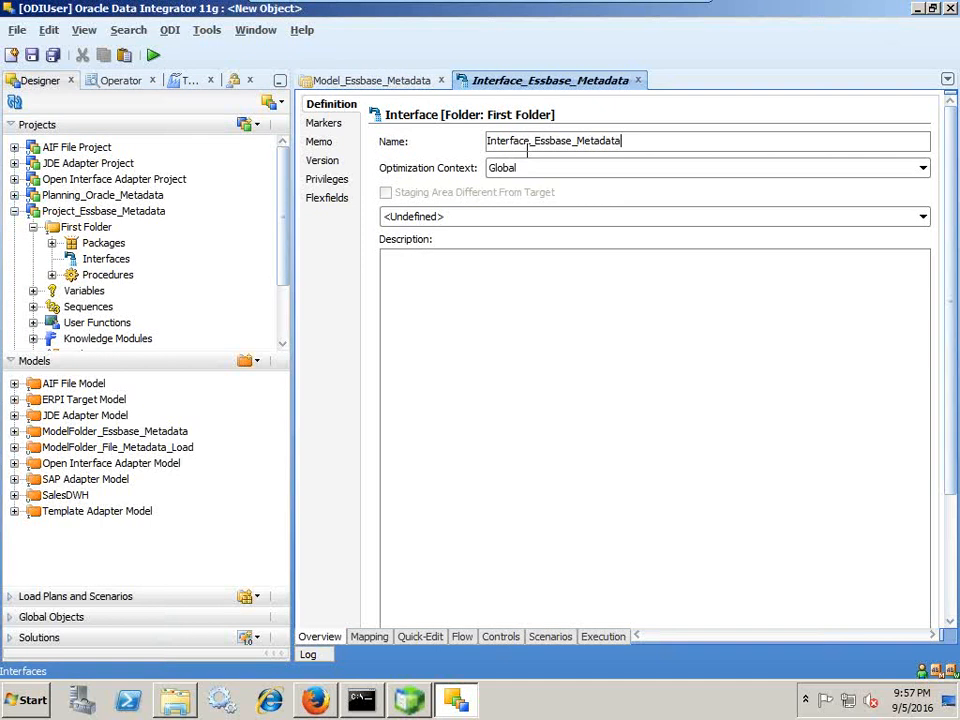
type("_Load")
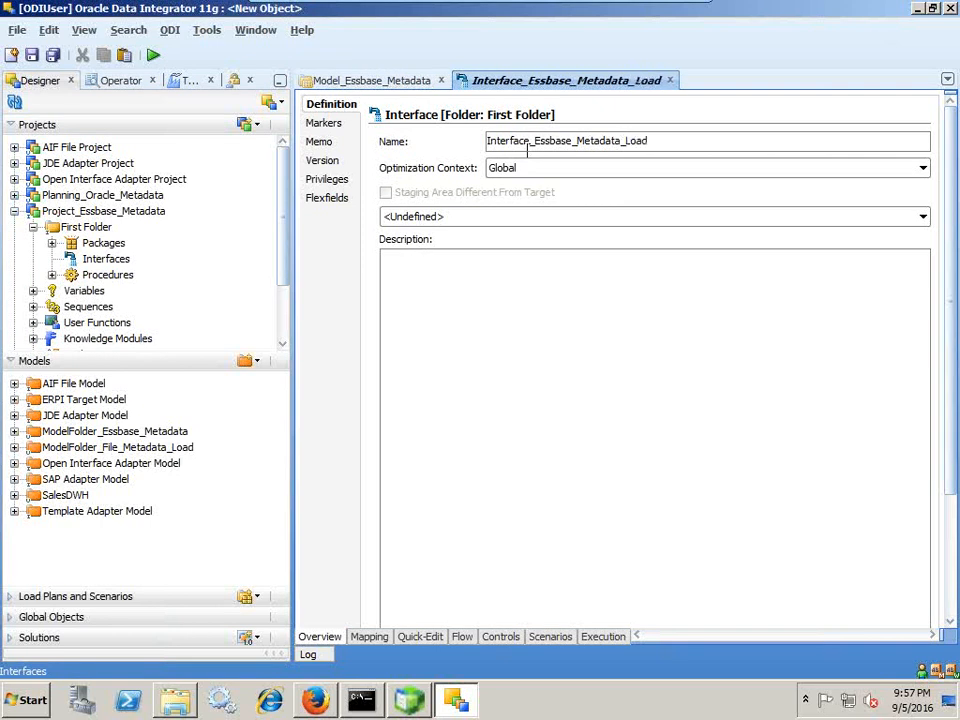
left_click(480, 216)
left_click(384, 184)
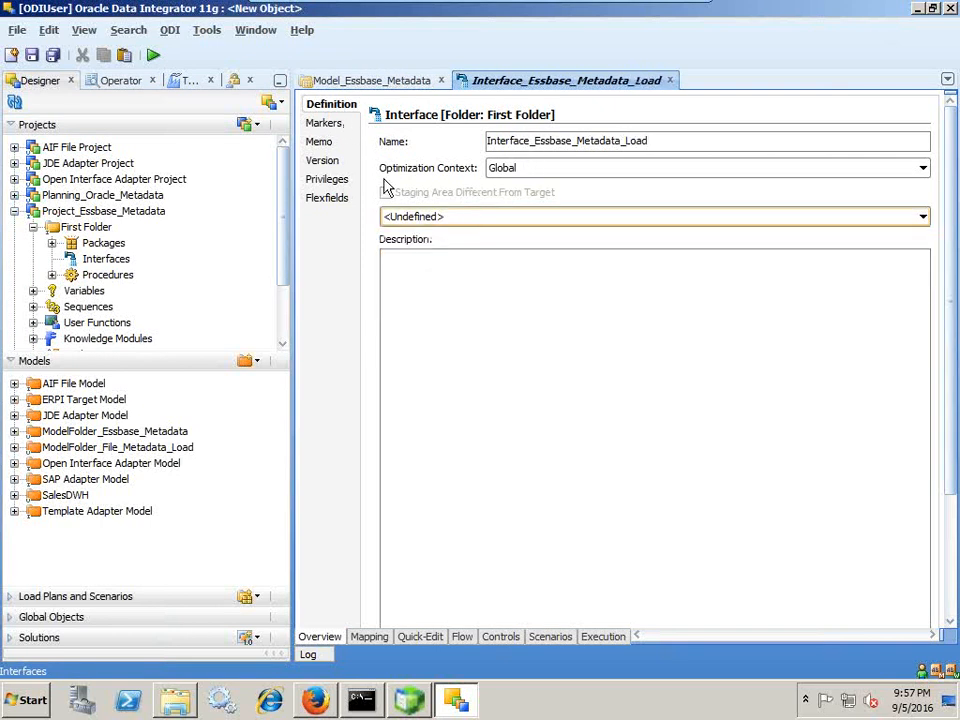
Add the DS_File_Essbase_MD_Load datastore from ModelFolder_File_Metadata_Load as the source in the interface mapping
left_click(372, 636)
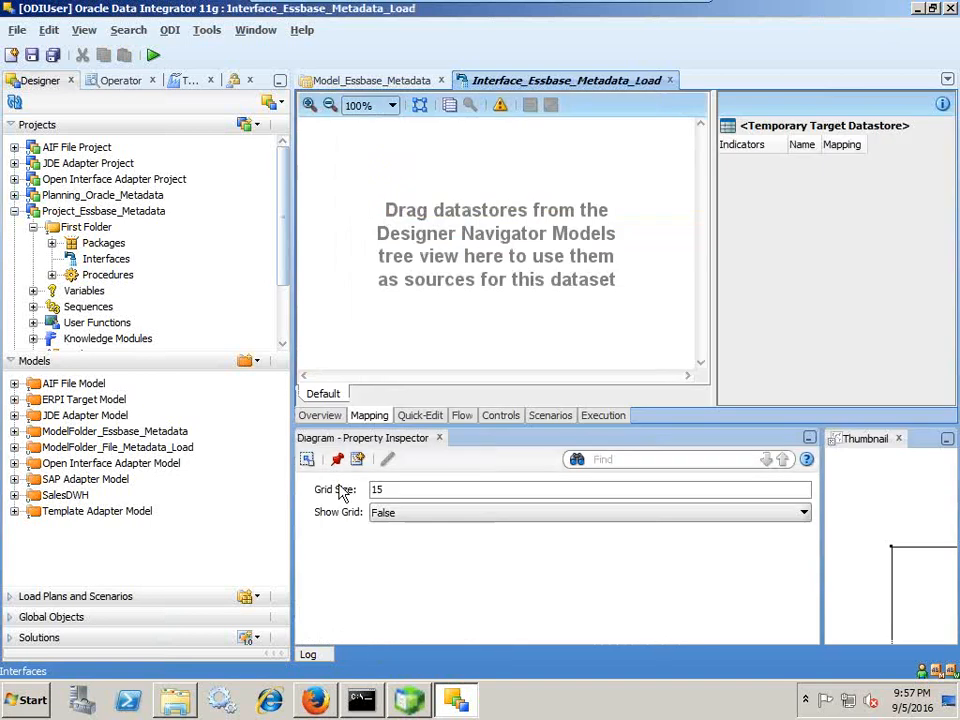
left_click(15, 432)
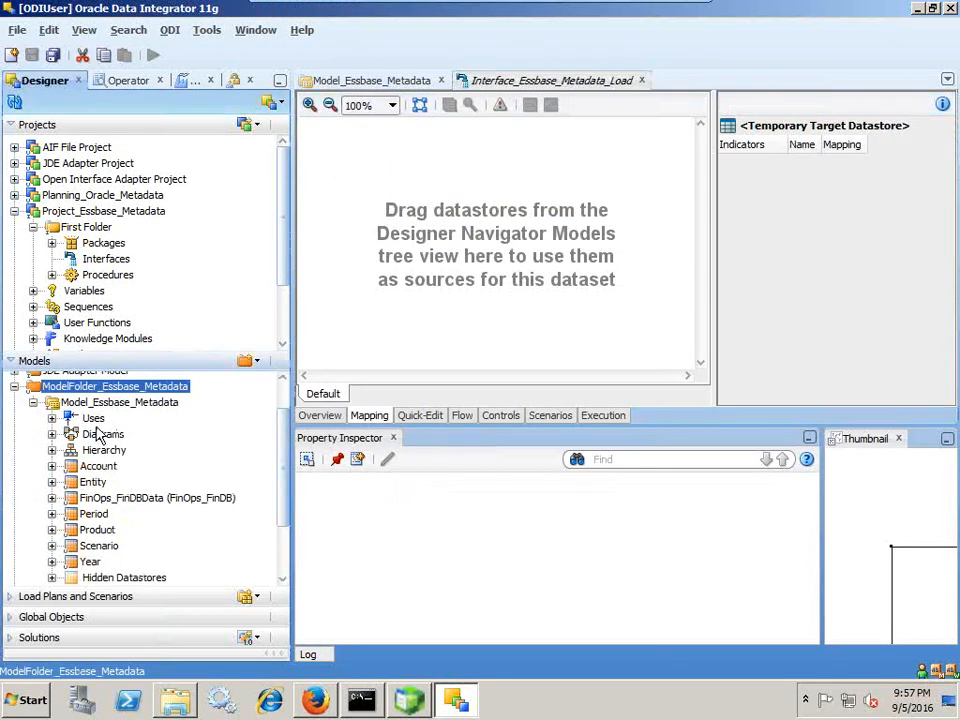
left_click(15, 387)
left_click(15, 447)
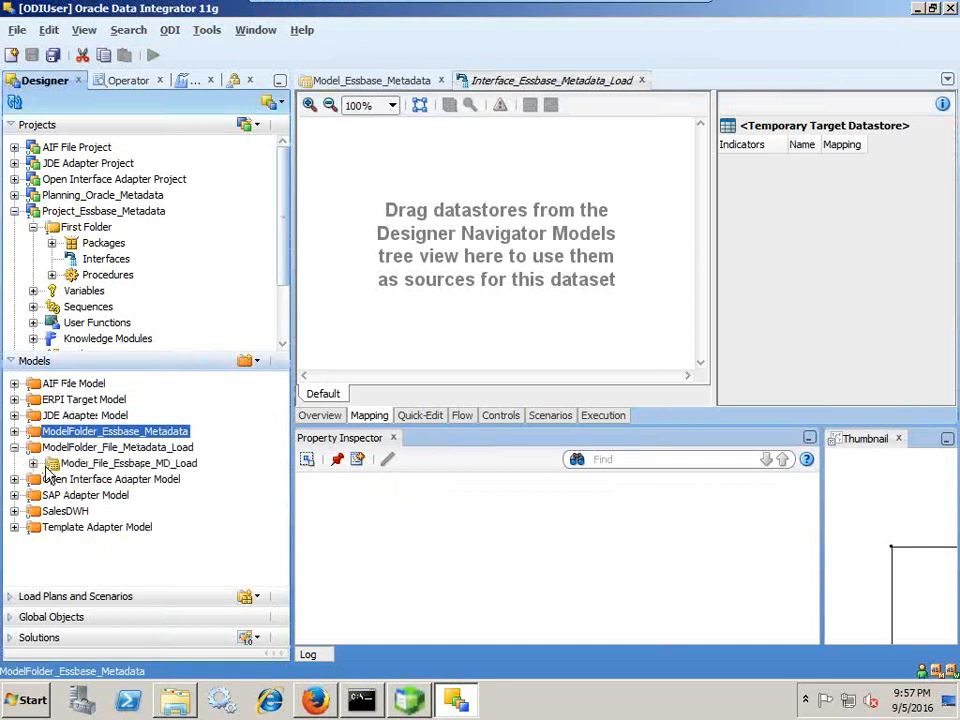
left_click(33, 463)
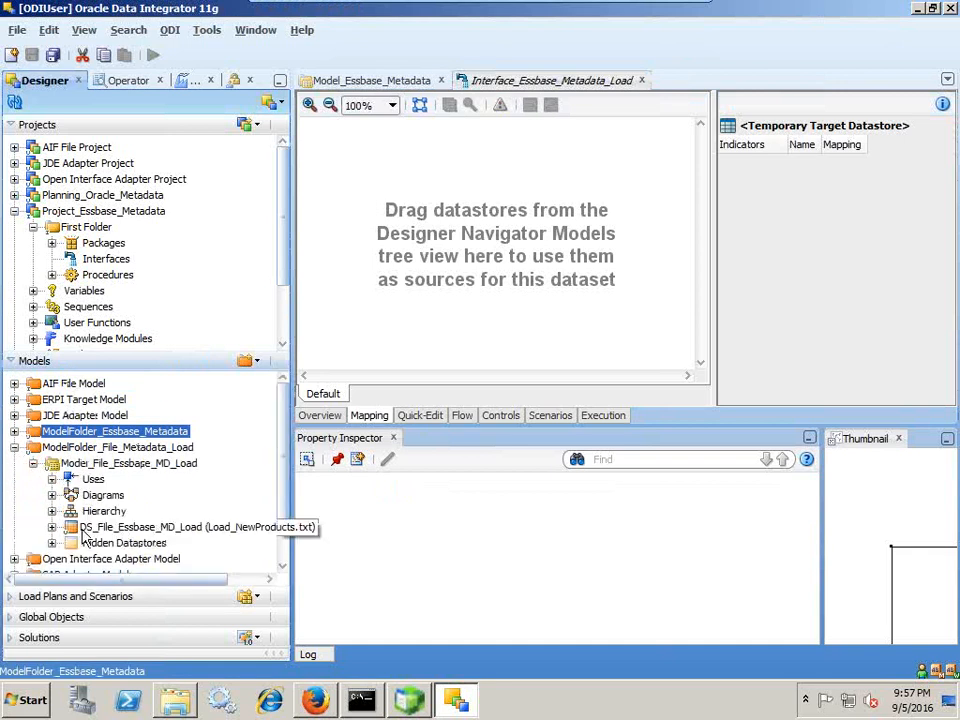
left_click(52, 527)
scroll(196, 530, "down", 2)
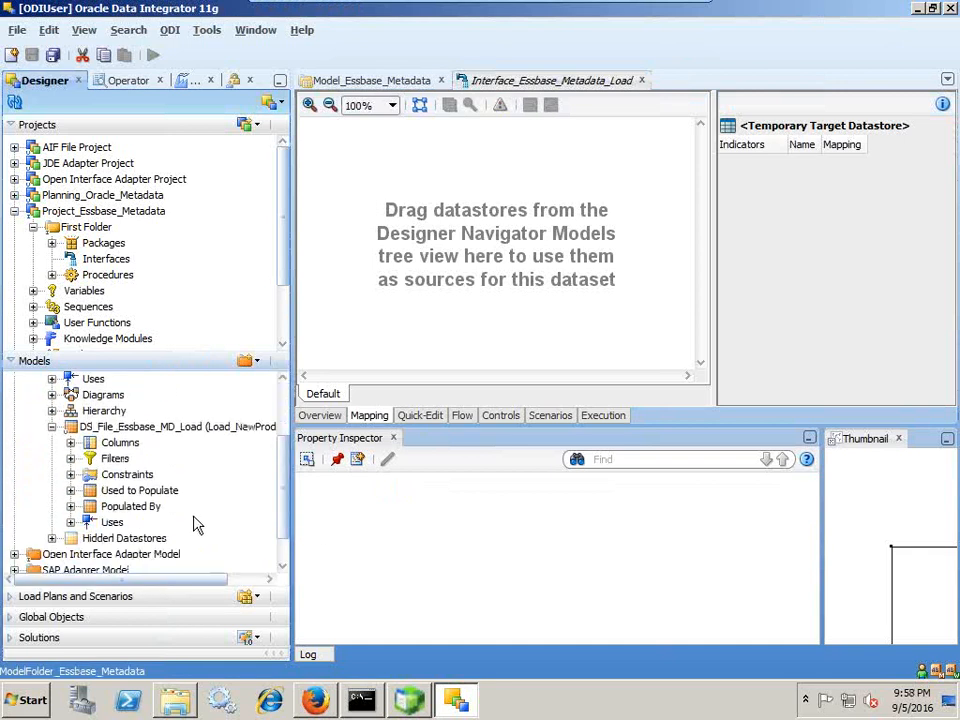
left_click(210, 427)
left_click_drag(379, 355, 456, 306)
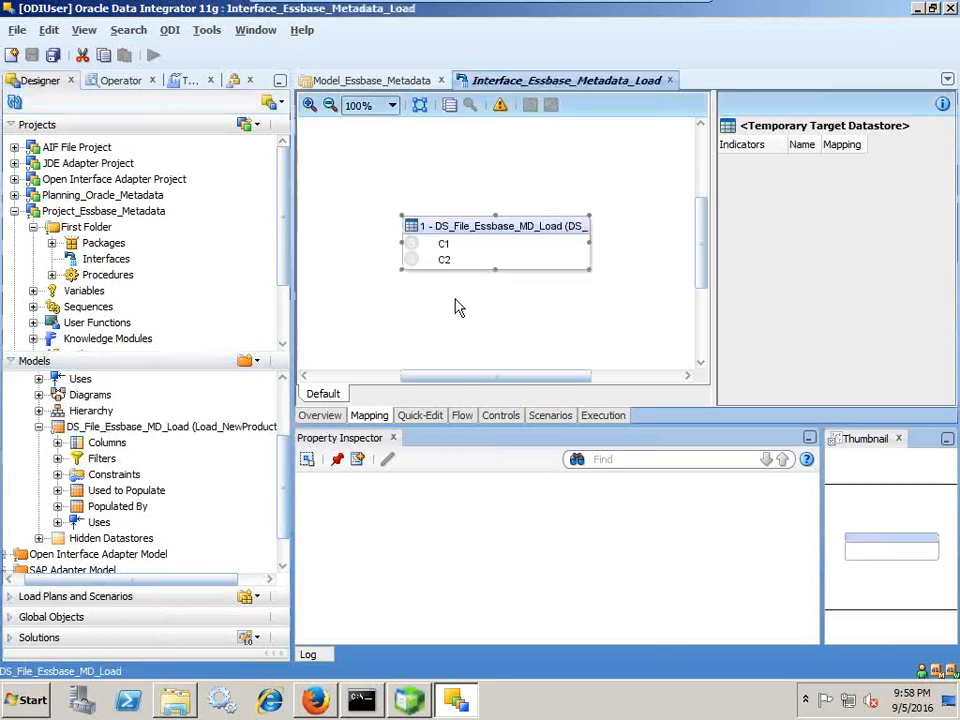
Set Model_Essbase_Metadata's Product datastore as the target, accept automatic mapping, and map C1 to ParentName and C2 to MemberName
left_click(39, 427)
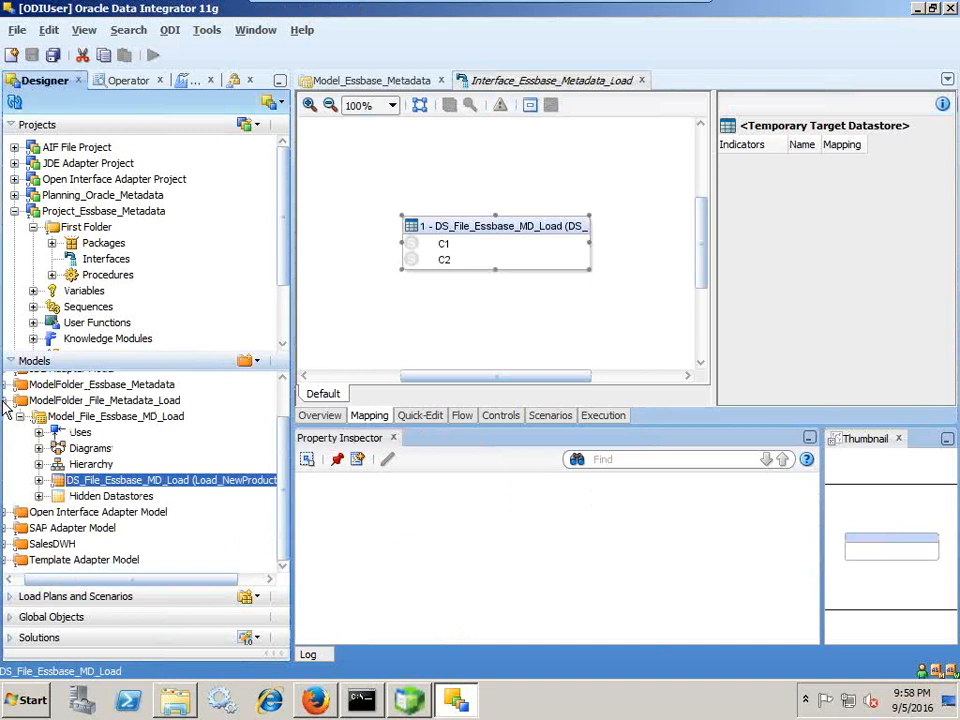
left_click(8, 401)
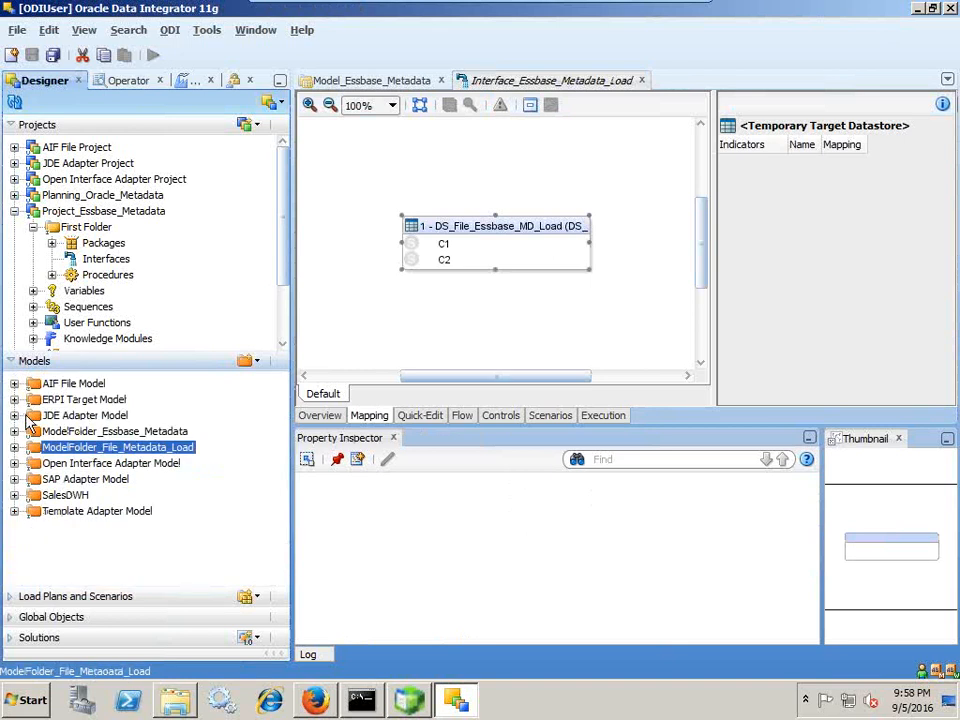
left_click(14, 431)
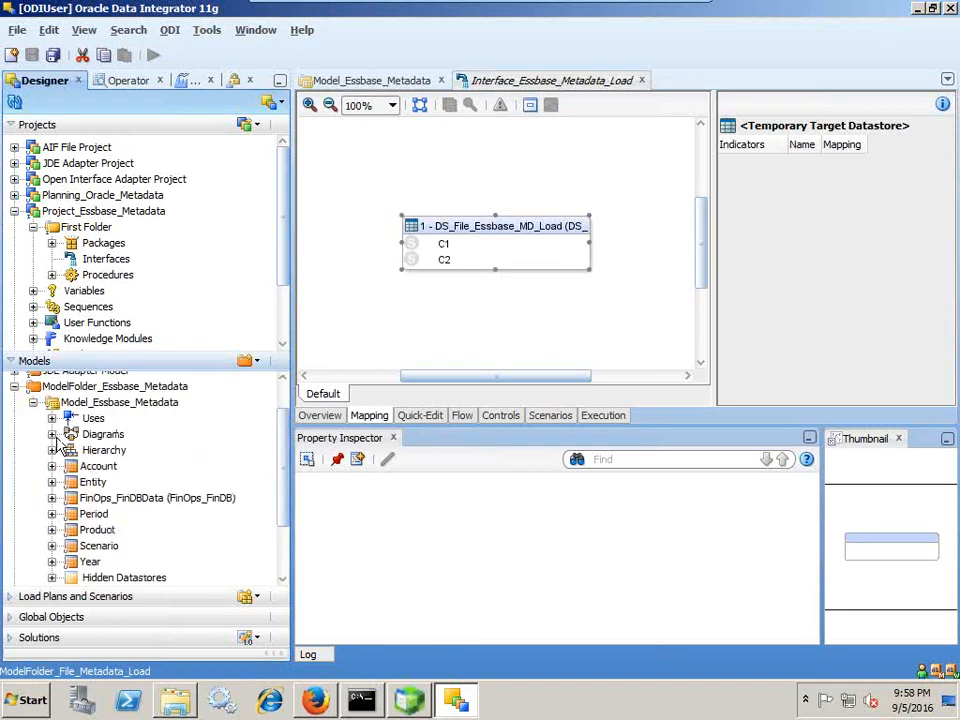
left_click_drag(97, 530, 808, 214)
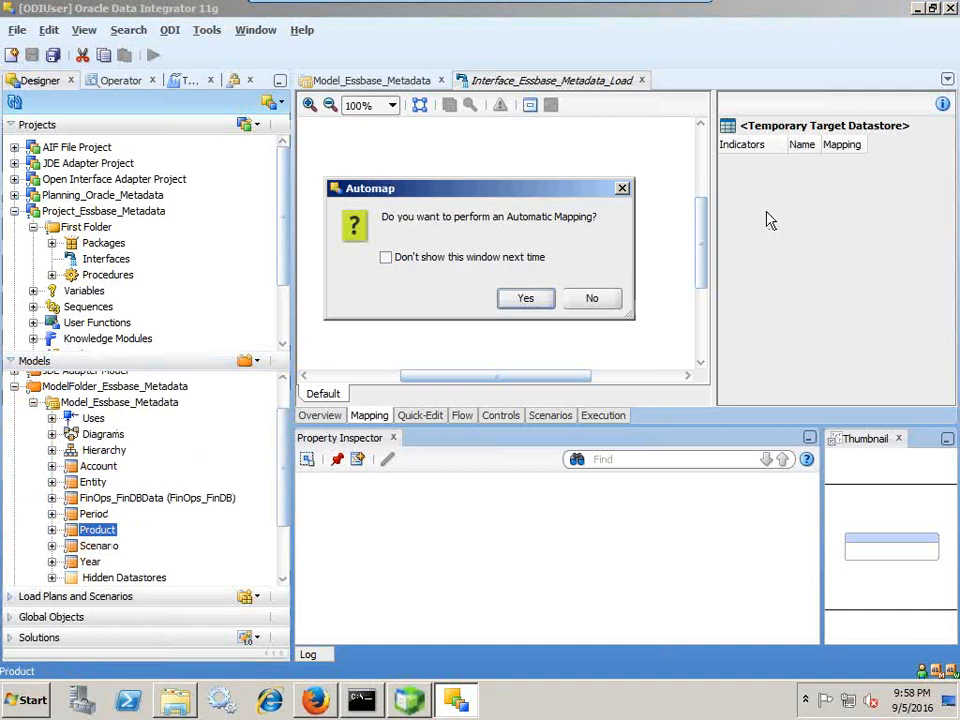
left_click(545, 304)
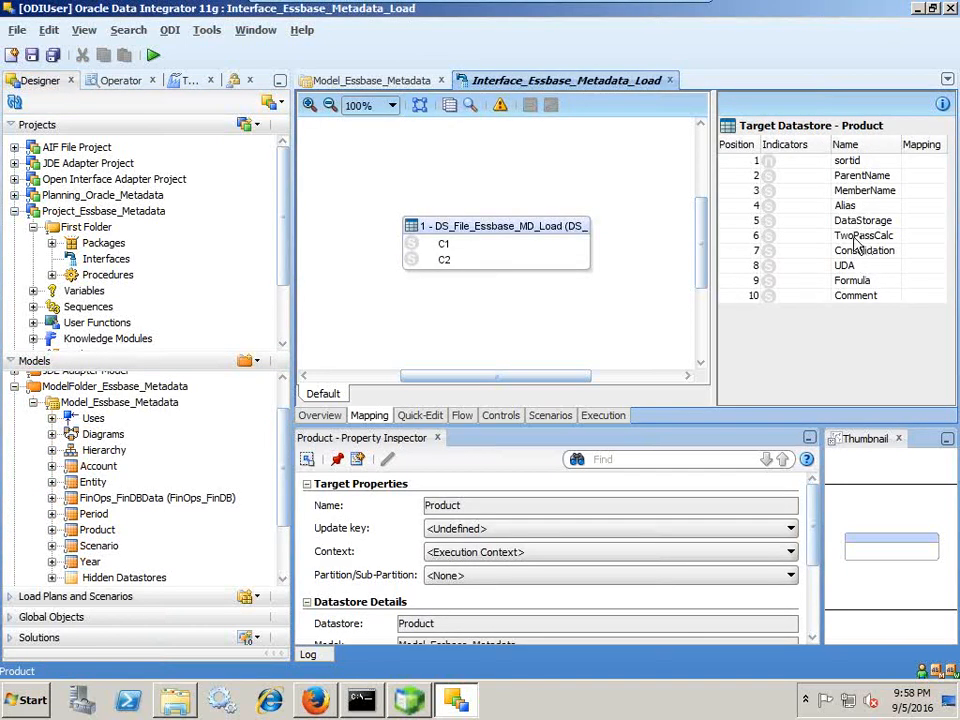
left_click_drag(845, 205, 814, 182)
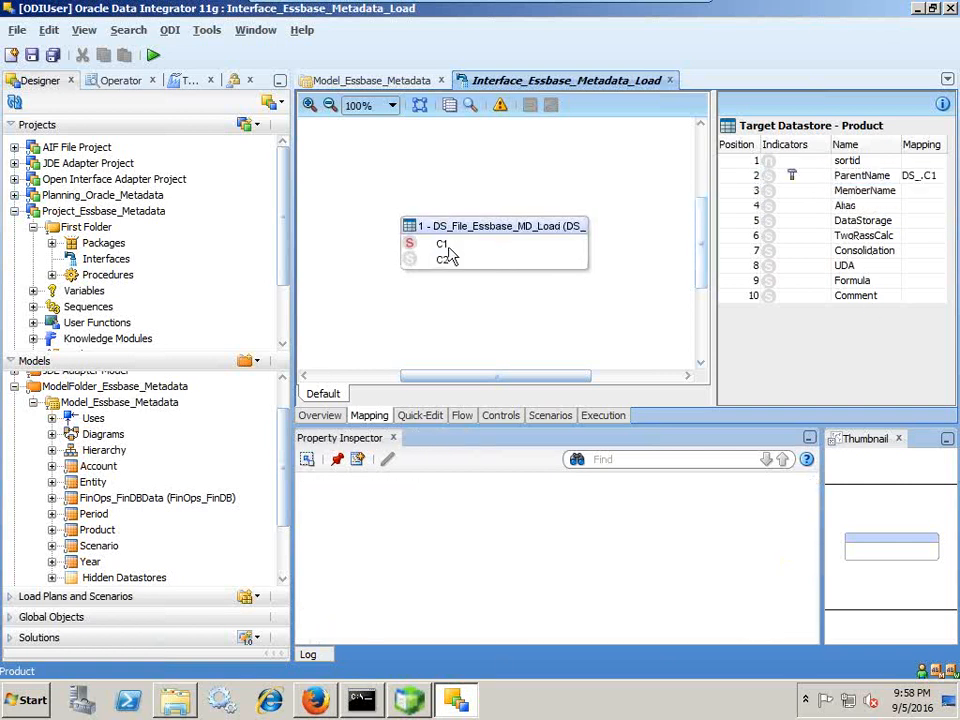
left_click_drag(435, 265, 845, 192)
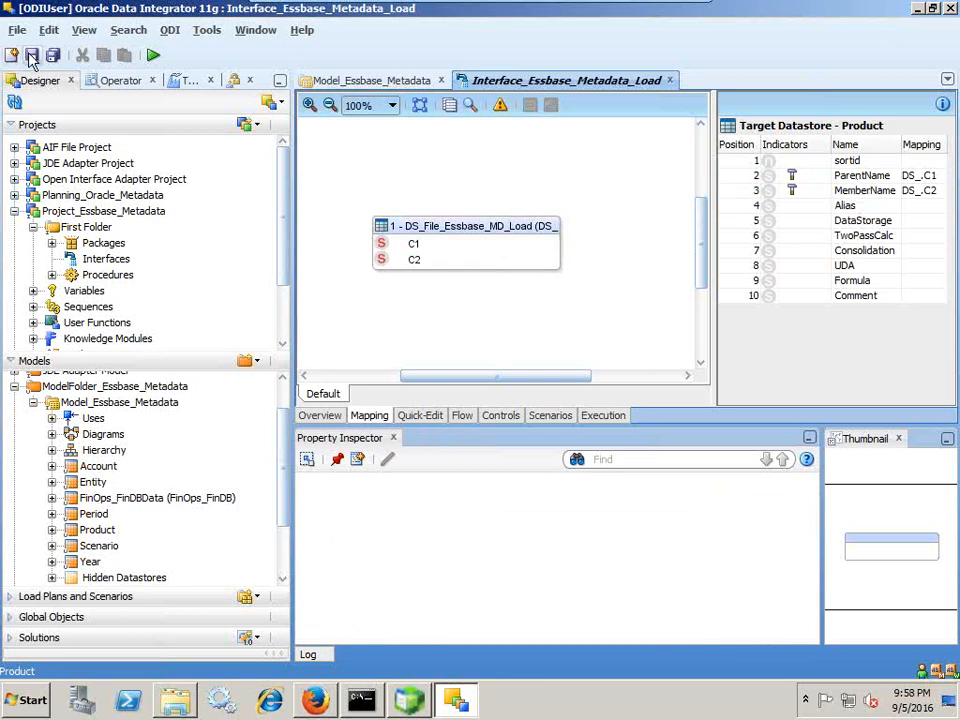
Make the interface's staging area different from the target, using In-Memory Engine: SUNOPSIS_MEMORY_ENGINE, and display the resulting flow
left_click(474, 416)
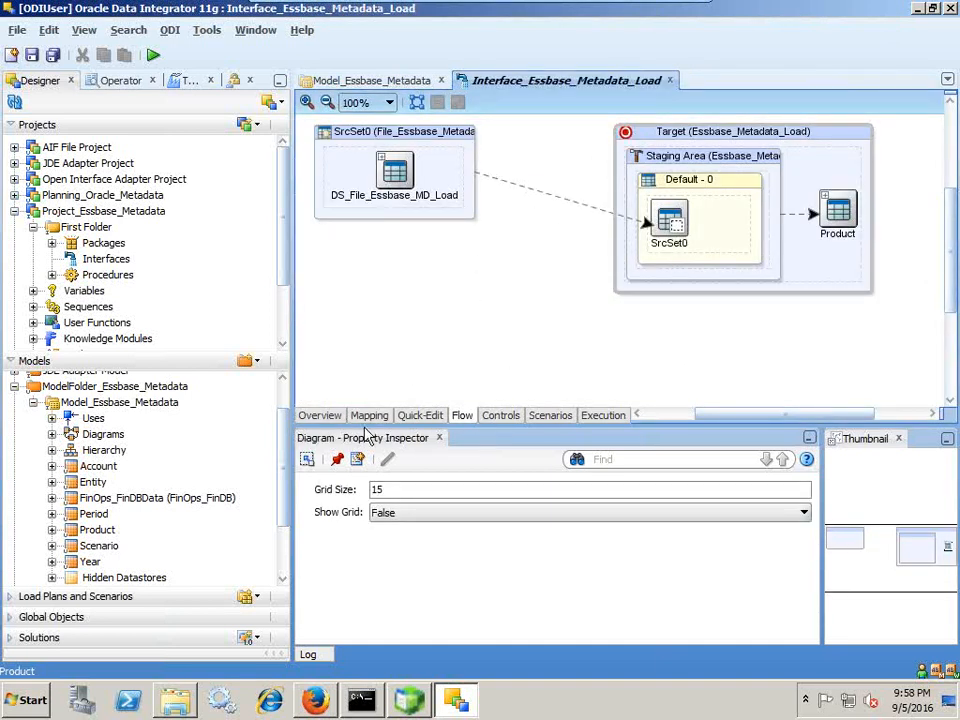
left_click(320, 415)
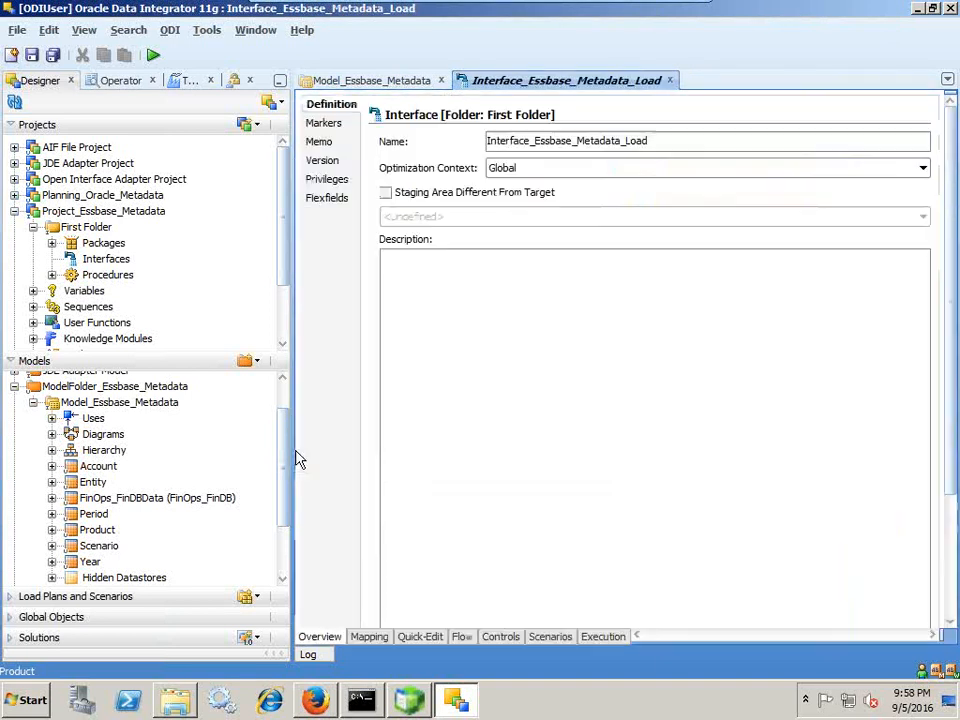
left_click(462, 194)
left_click(480, 218)
scroll(553, 345, "down", 2)
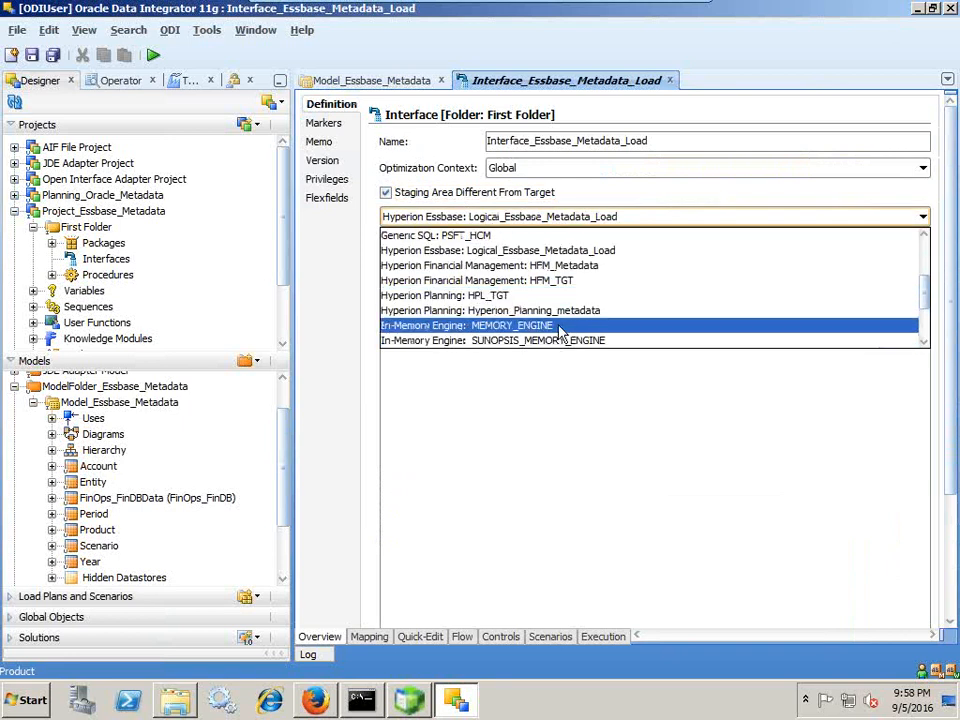
left_click(563, 341)
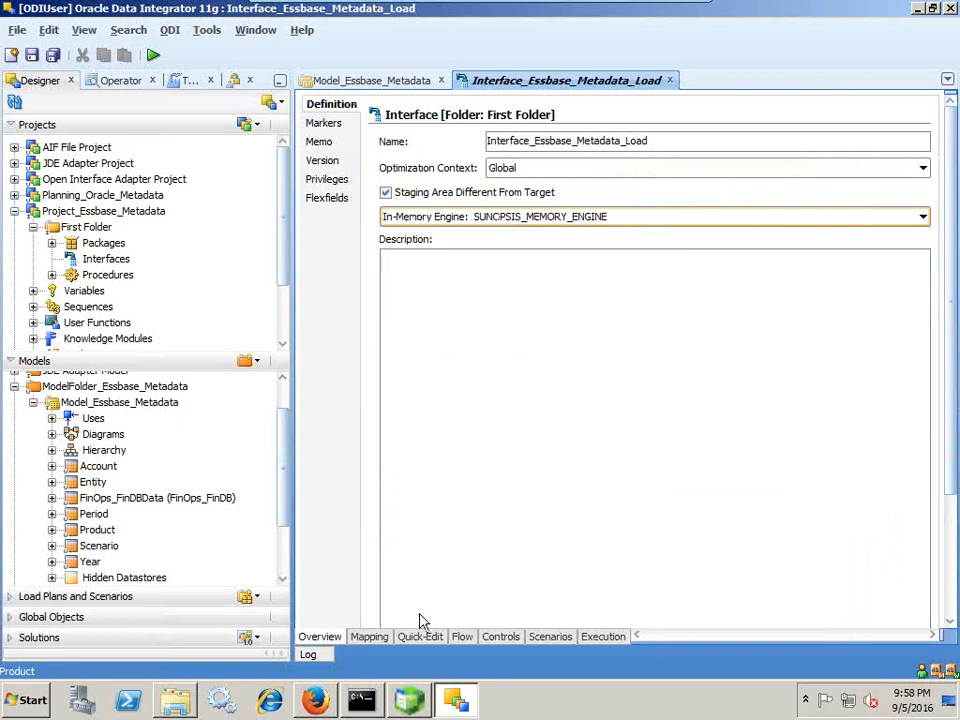
left_click(369, 637)
left_click(462, 415)
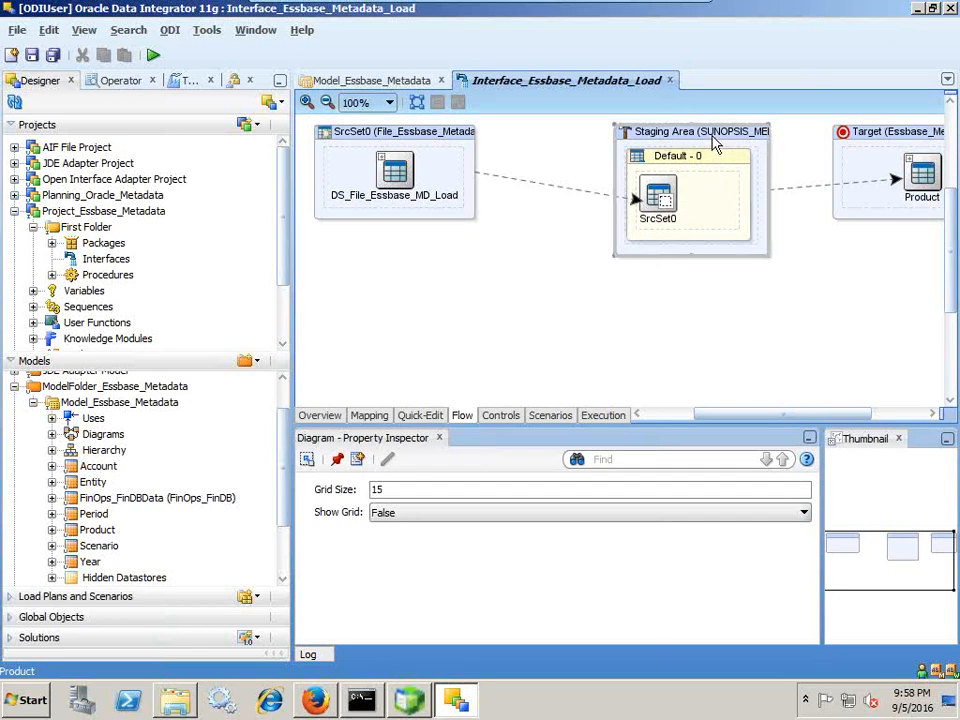
Check which IKM options are offered for the Essbase target area in the flow diagram
left_click(632, 220)
left_click_drag(917, 232, 856, 240)
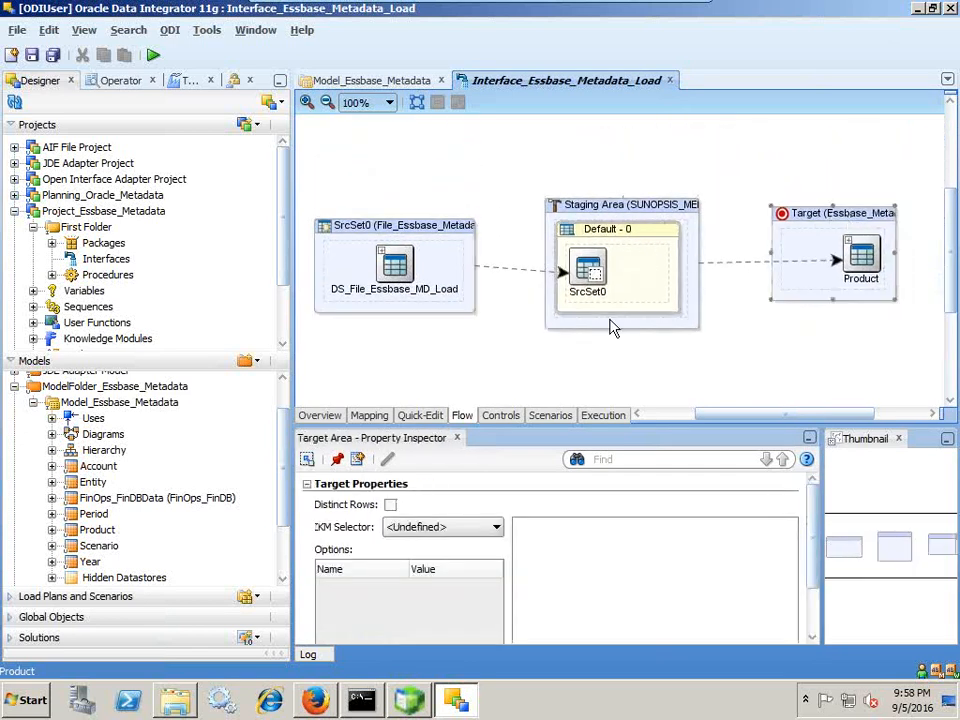
left_click(465, 527)
left_click(461, 543)
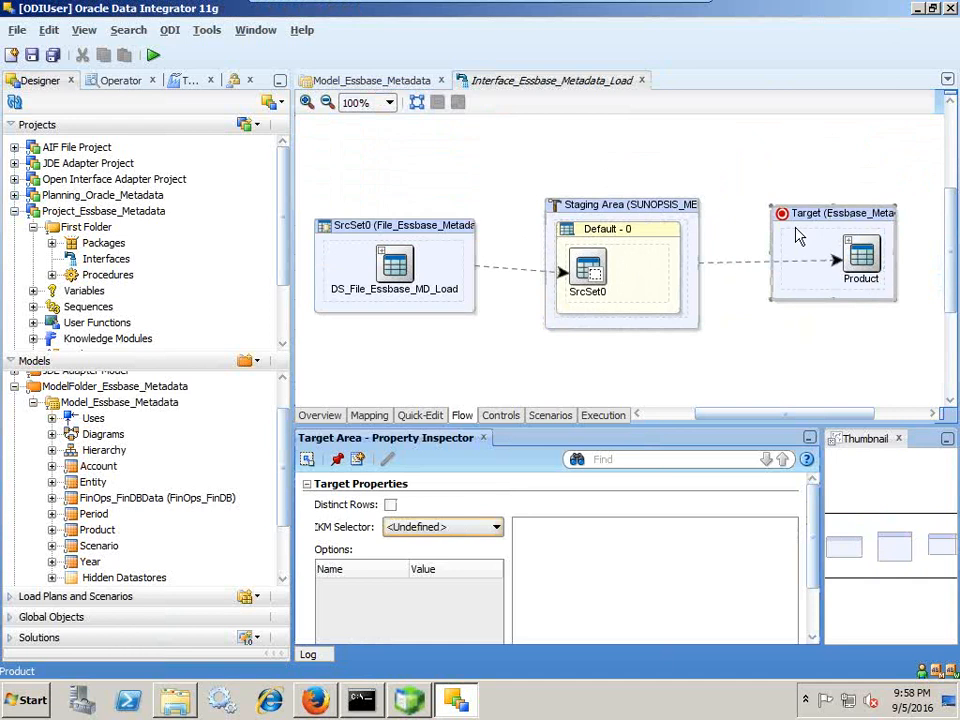
left_click(803, 225)
left_click(428, 528)
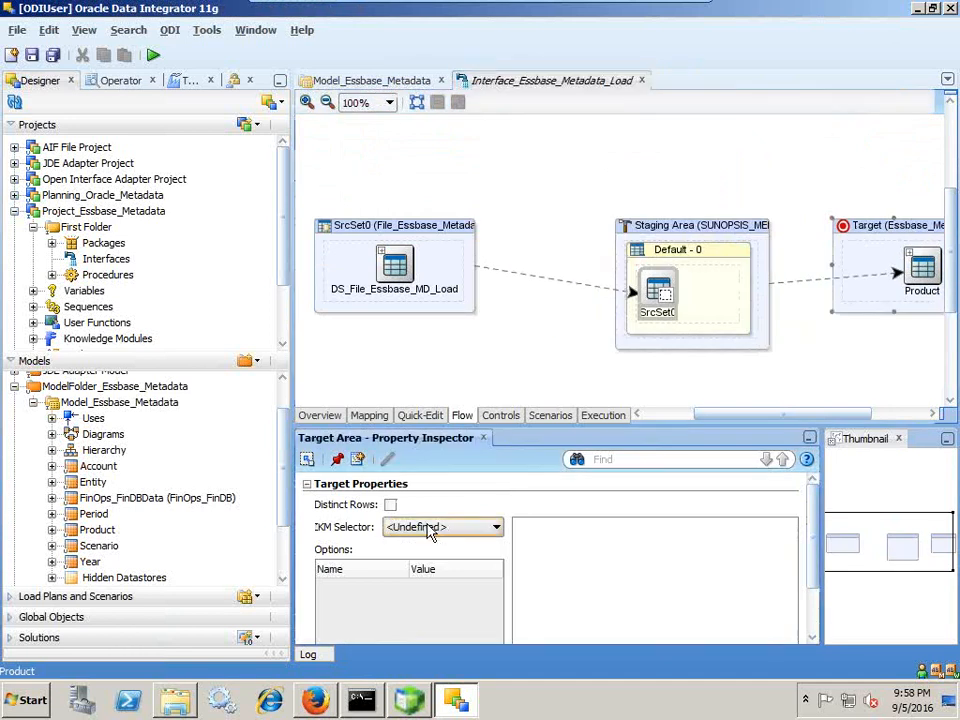
Display the SrcSet0 source set's properties and compare the interface flow with the Metadata Load Process Flow slide
left_click(14, 213)
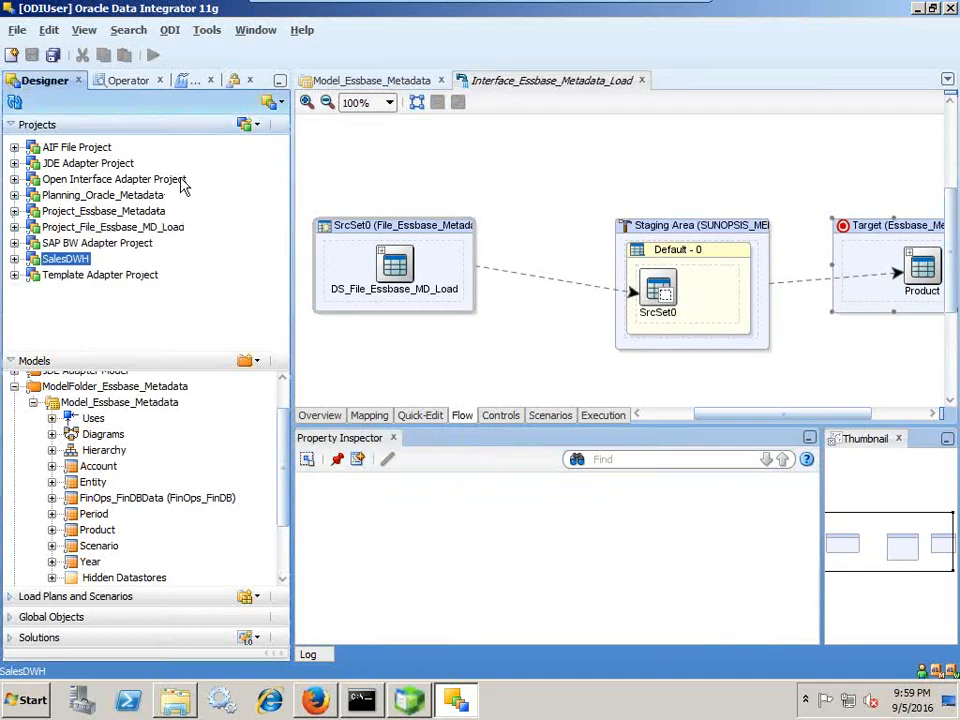
left_click_drag(420, 248, 446, 266)
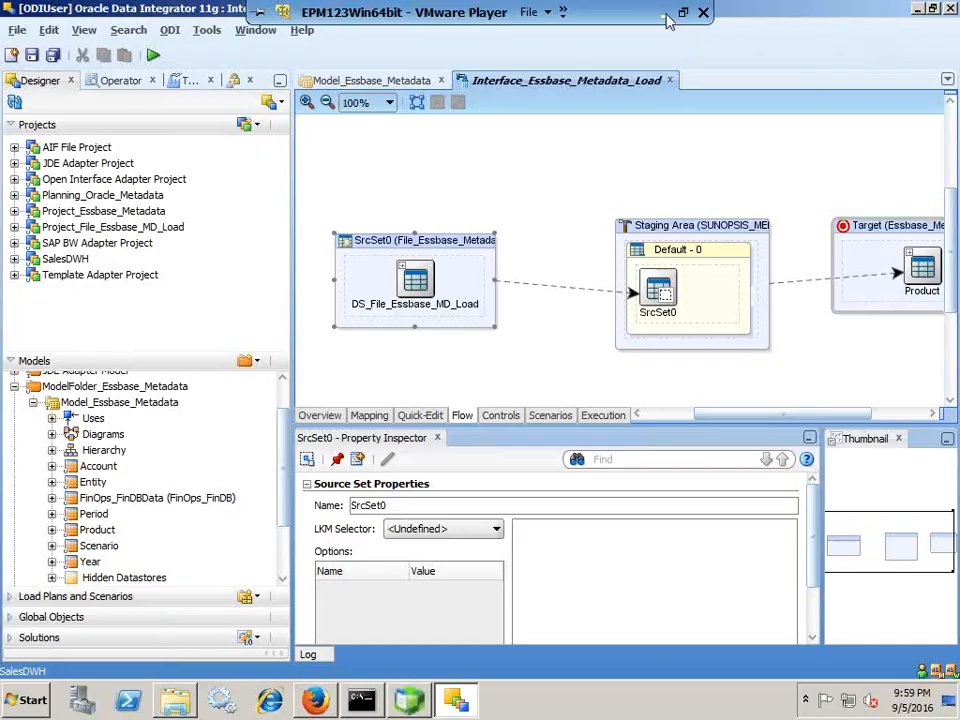
left_click(665, 13)
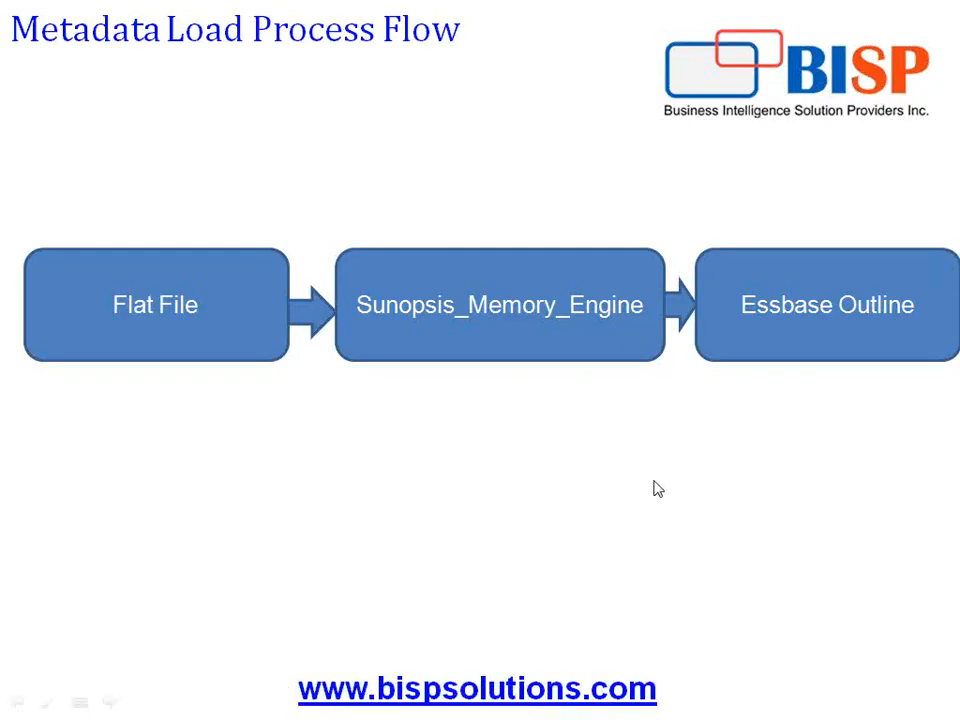
key("super")
left_click(495, 687)
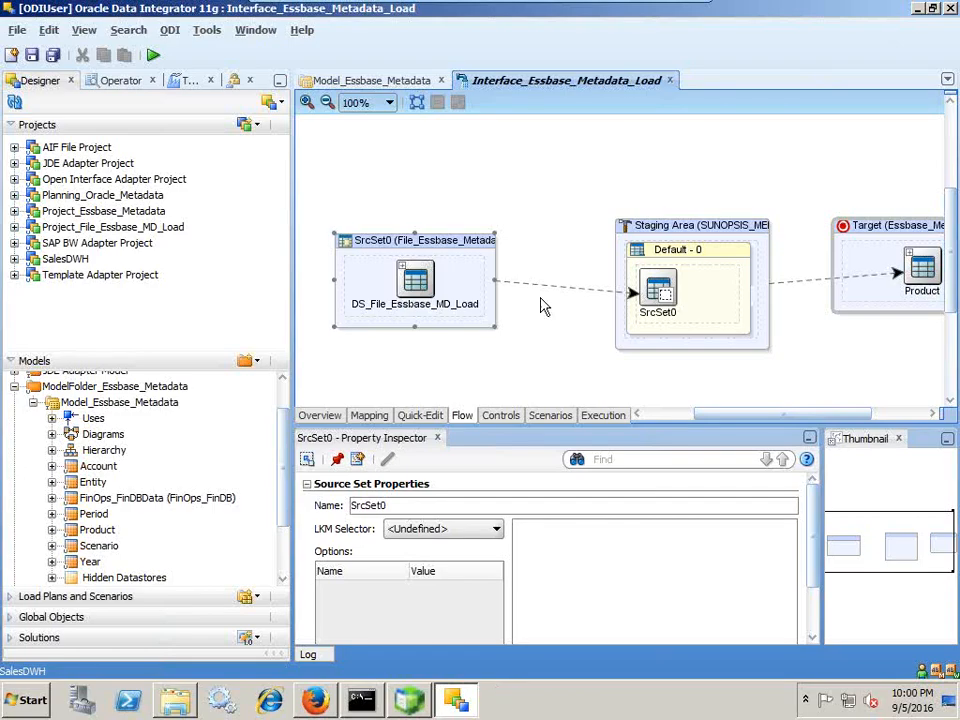
Check which loading knowledge modules Project_File_Essbase_MD_Load contains, looking for LKM File to SQL
left_click_drag(435, 243, 455, 250)
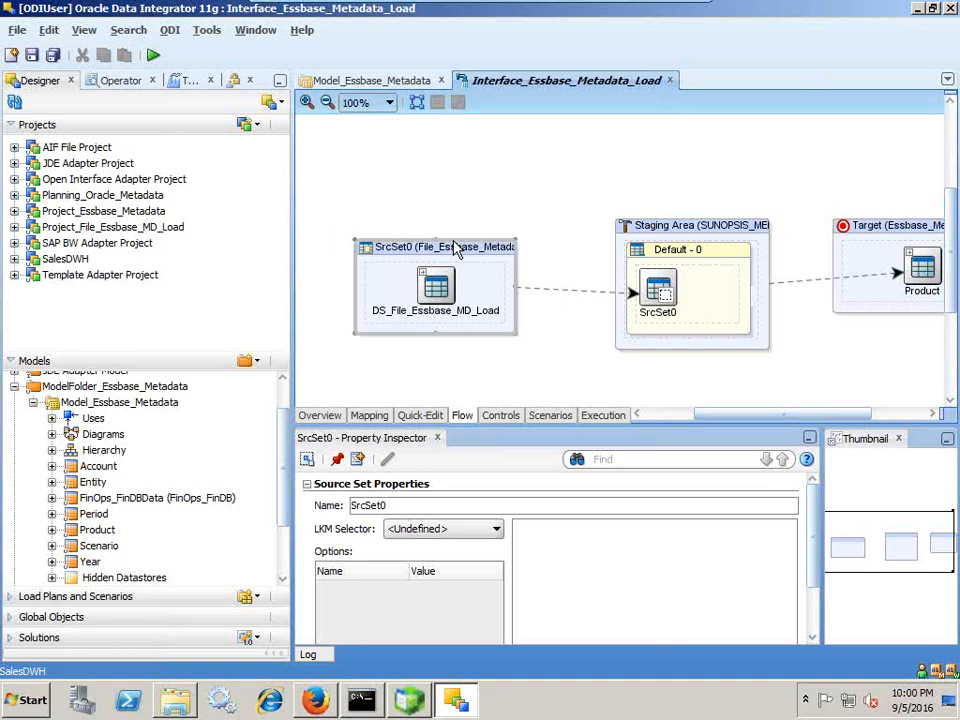
left_click(14, 211)
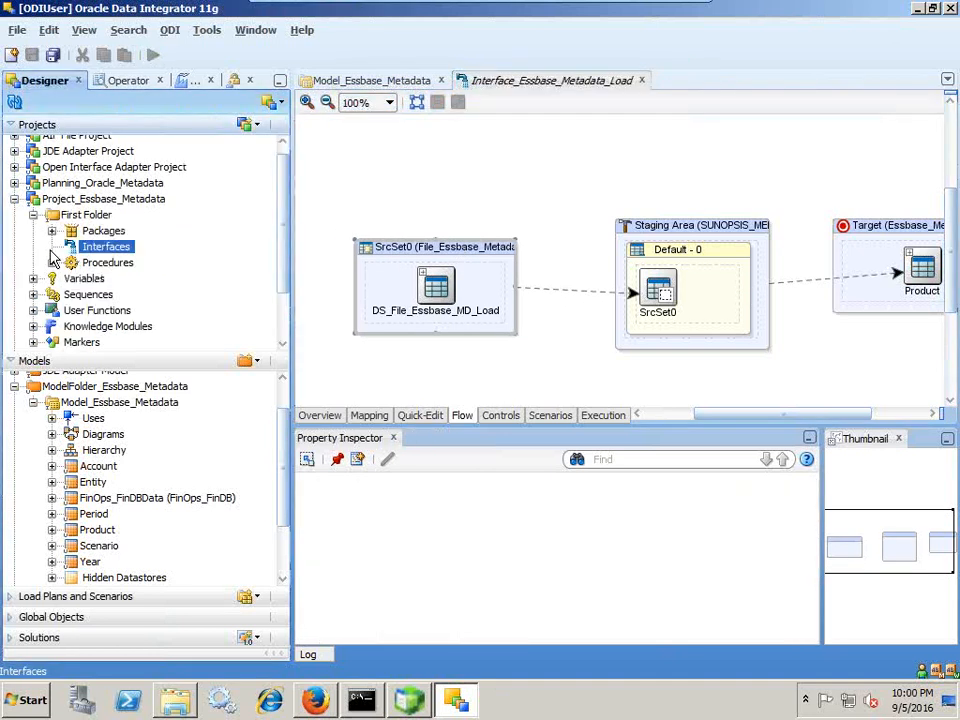
left_click(14, 200)
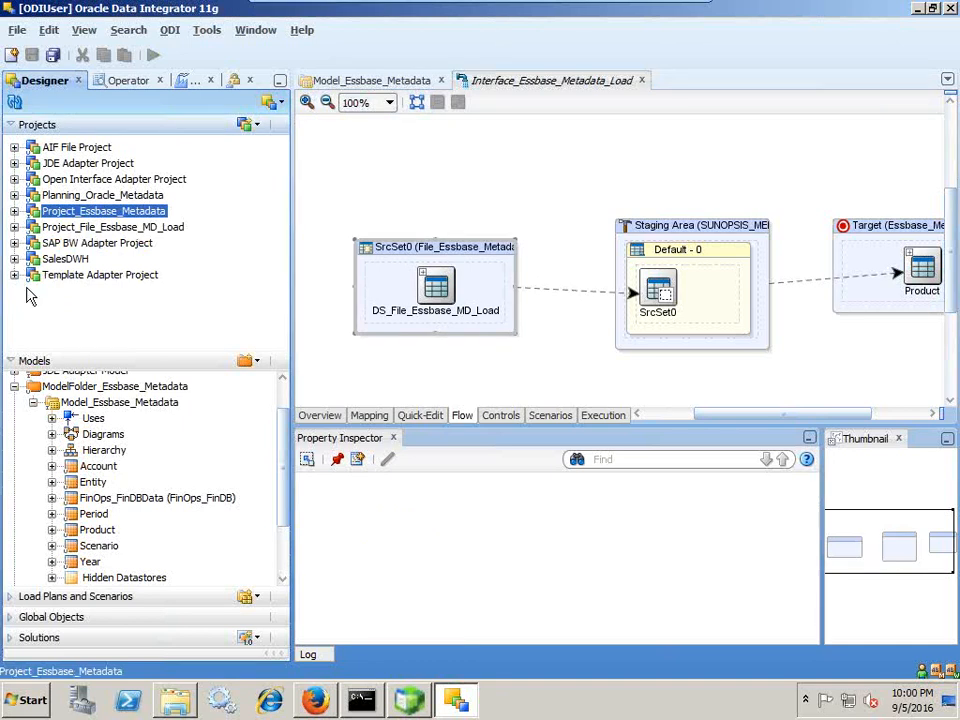
left_click(14, 227)
left_click(33, 306)
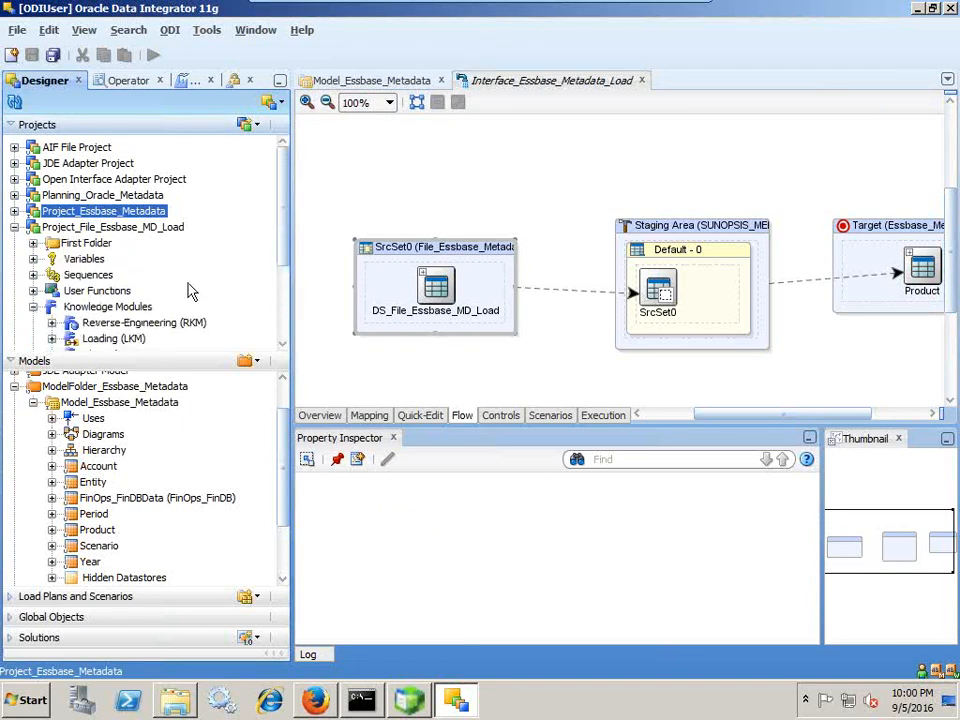
left_click_drag(285, 242, 285, 322)
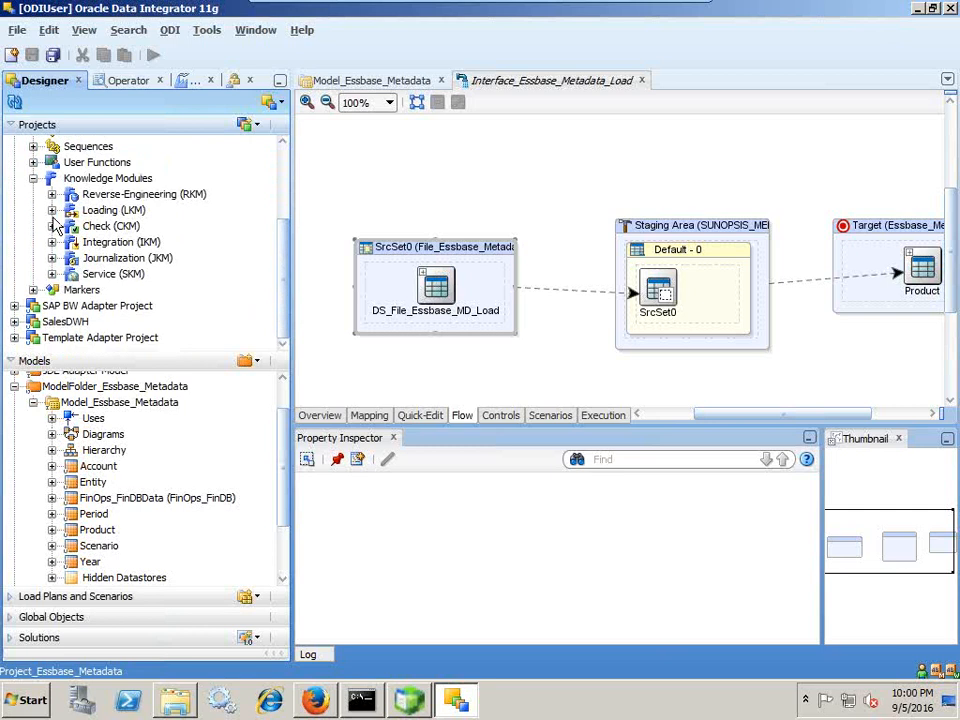
left_click(52, 210)
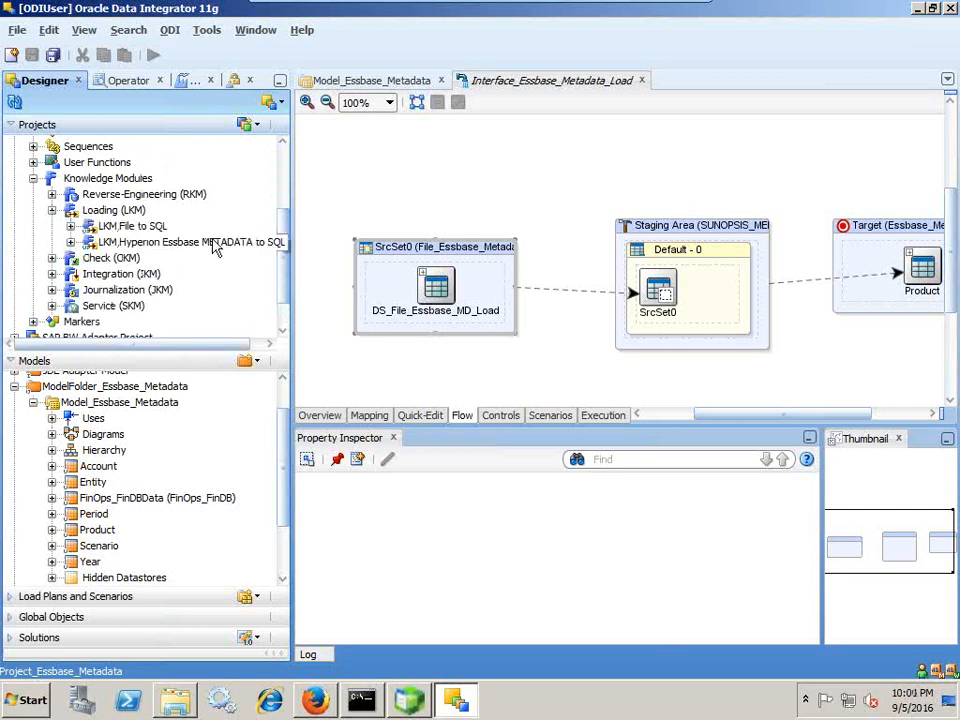
left_click(139, 227)
Import the LKM File to SQL knowledge module into Project_Essbase_Metadata and close the import report
scroll(189, 229, "up", 2)
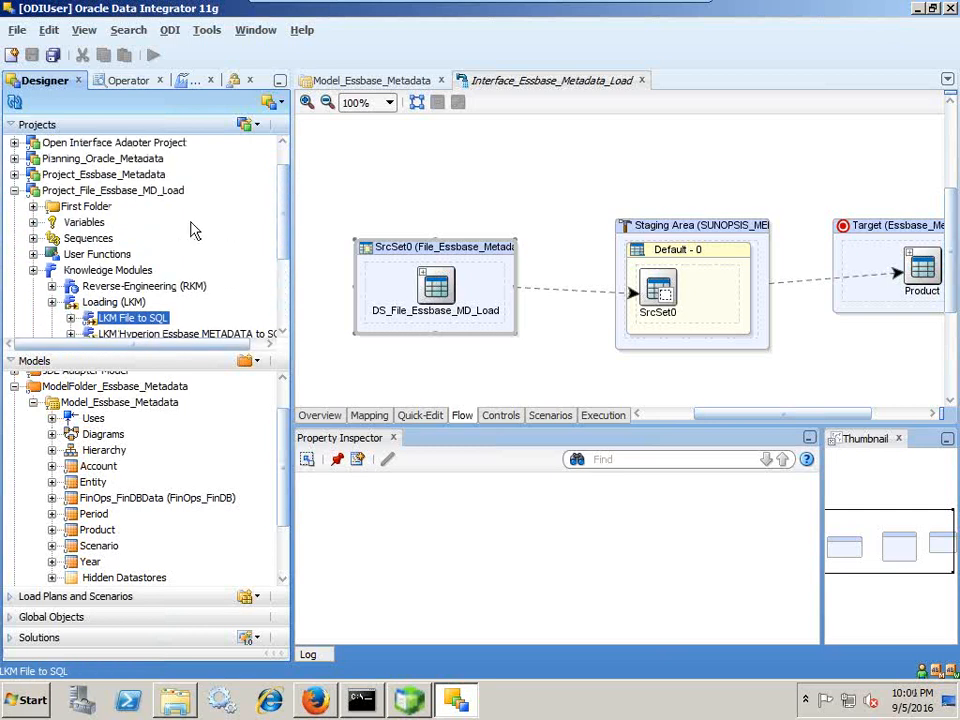
left_click(16, 174)
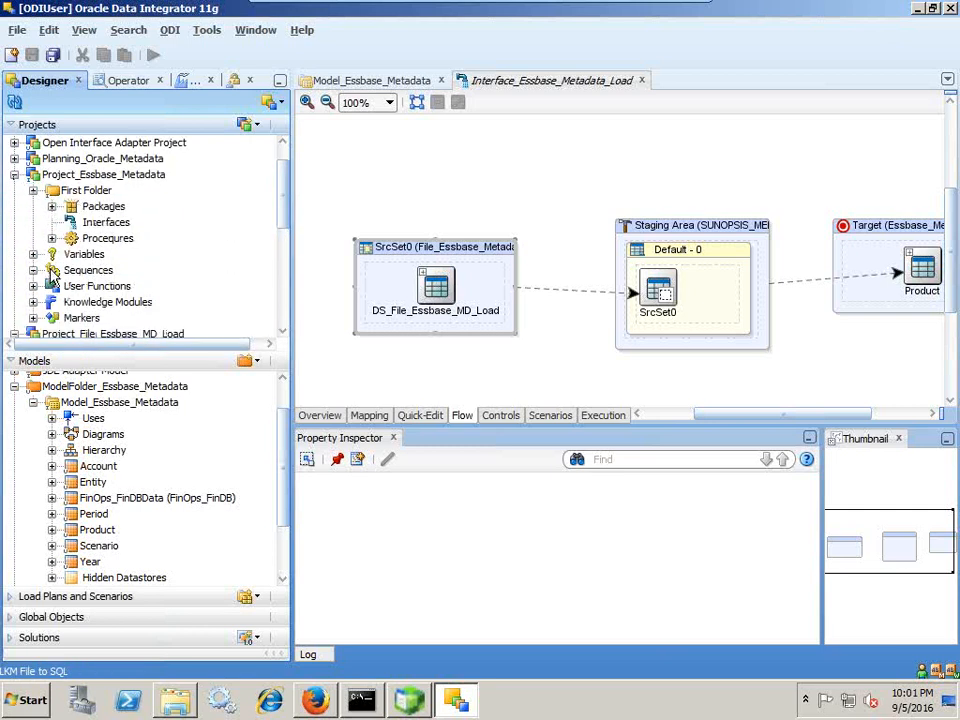
left_click(34, 301)
scroll(155, 265, "down", 2)
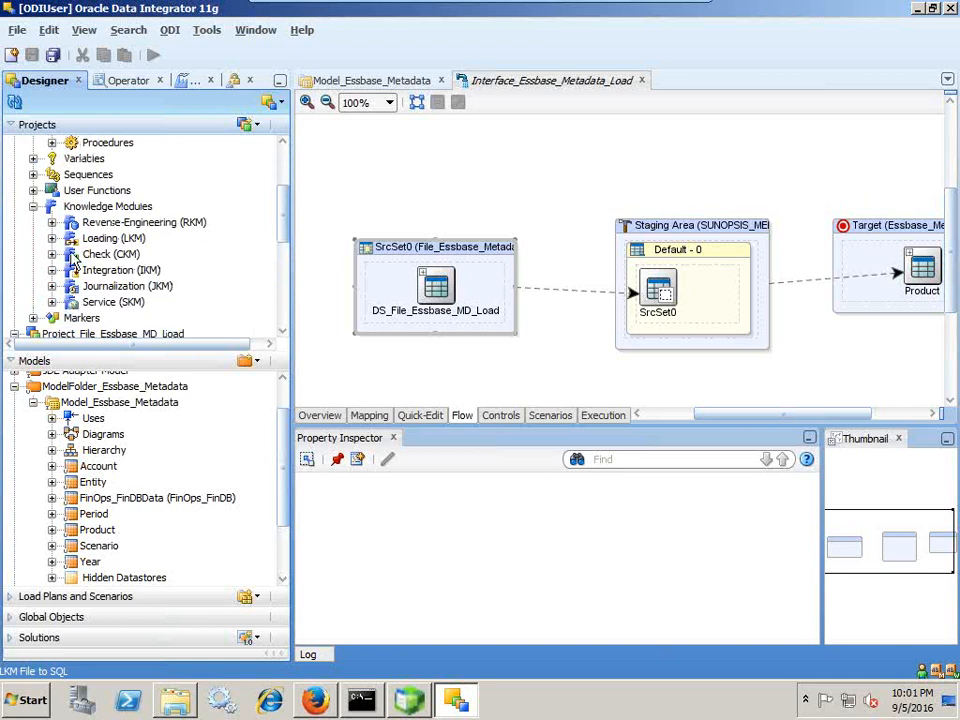
left_click(52, 238)
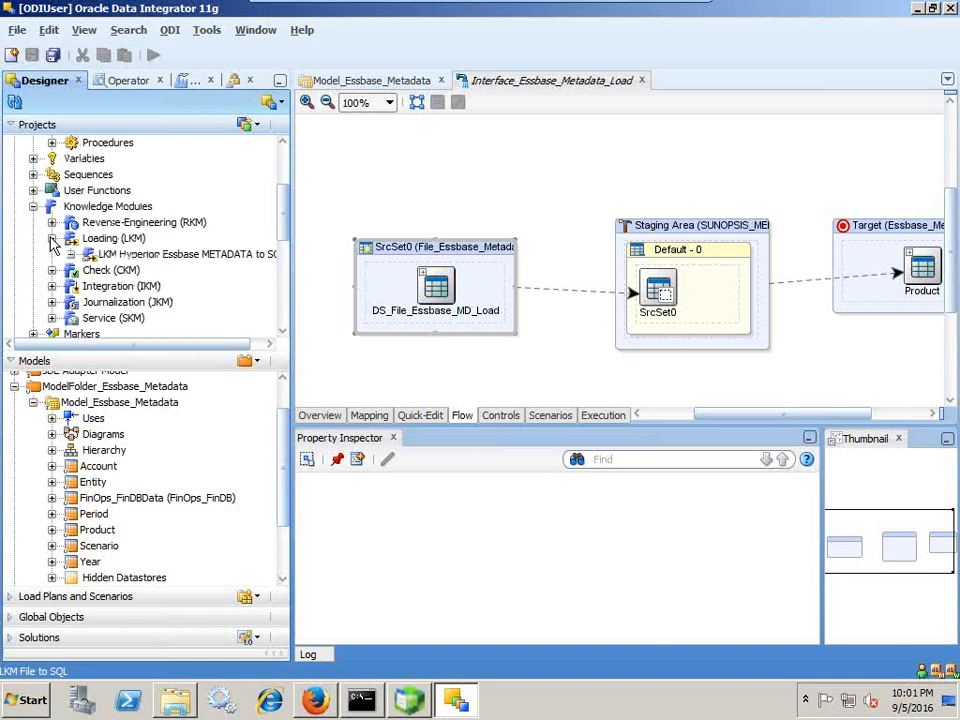
right_click(112, 240)
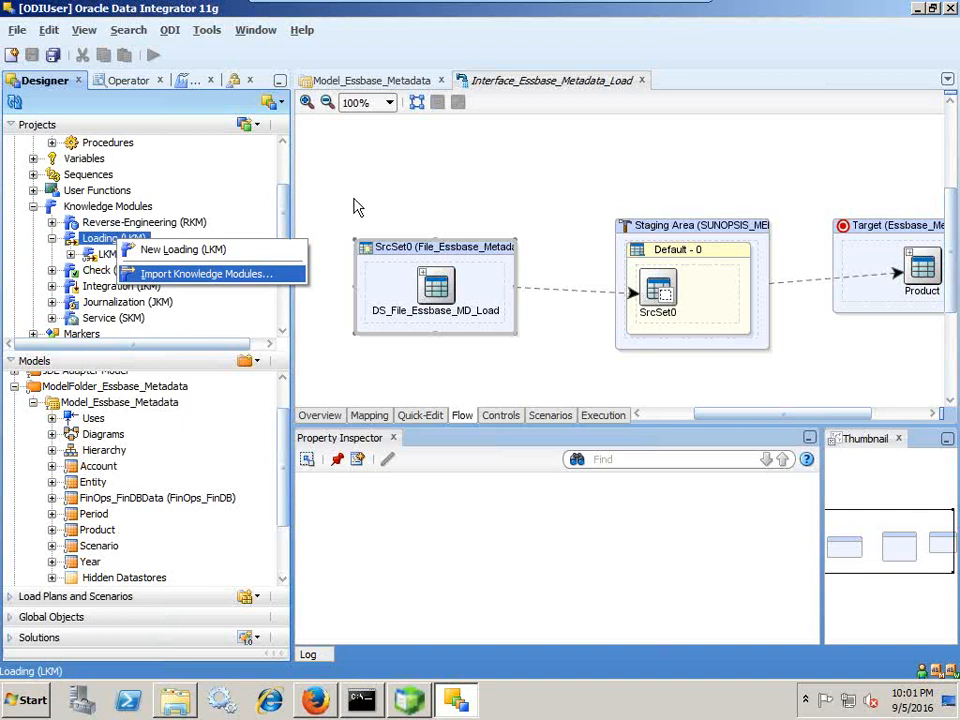
key("Return")
scroll(651, 291, "down", 15)
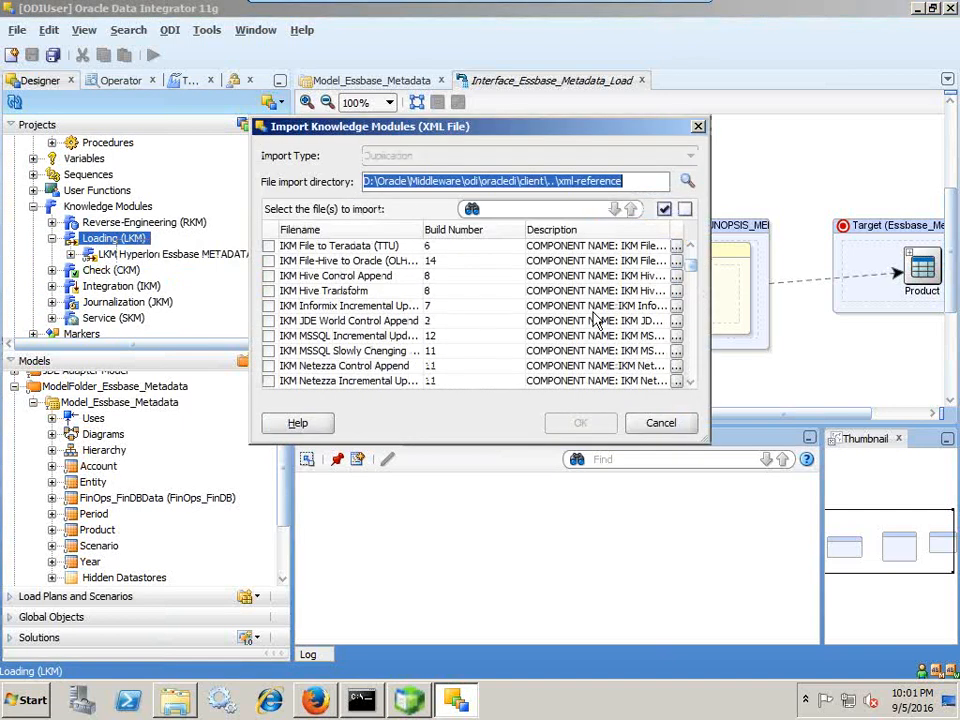
scroll(519, 330, "down", 8)
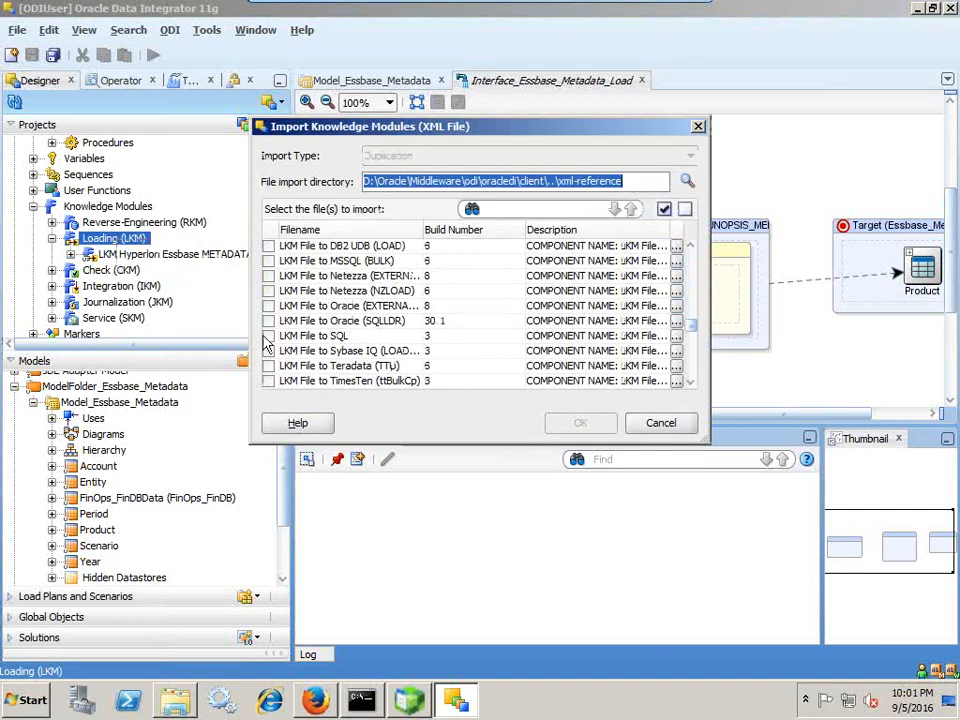
left_click(298, 340)
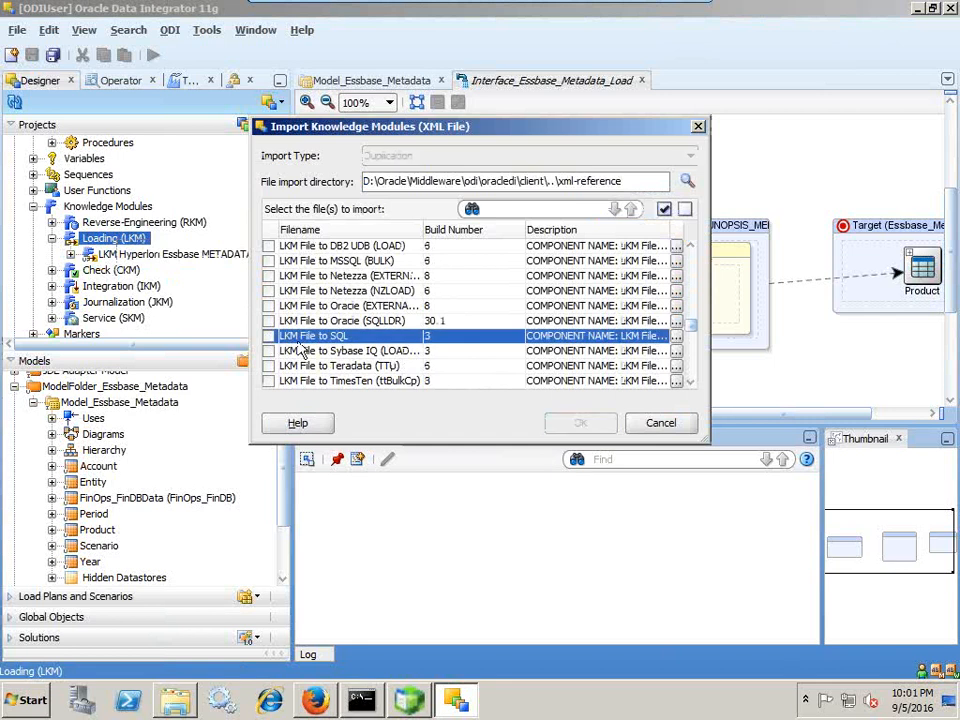
left_click(268, 336)
left_click(578, 422)
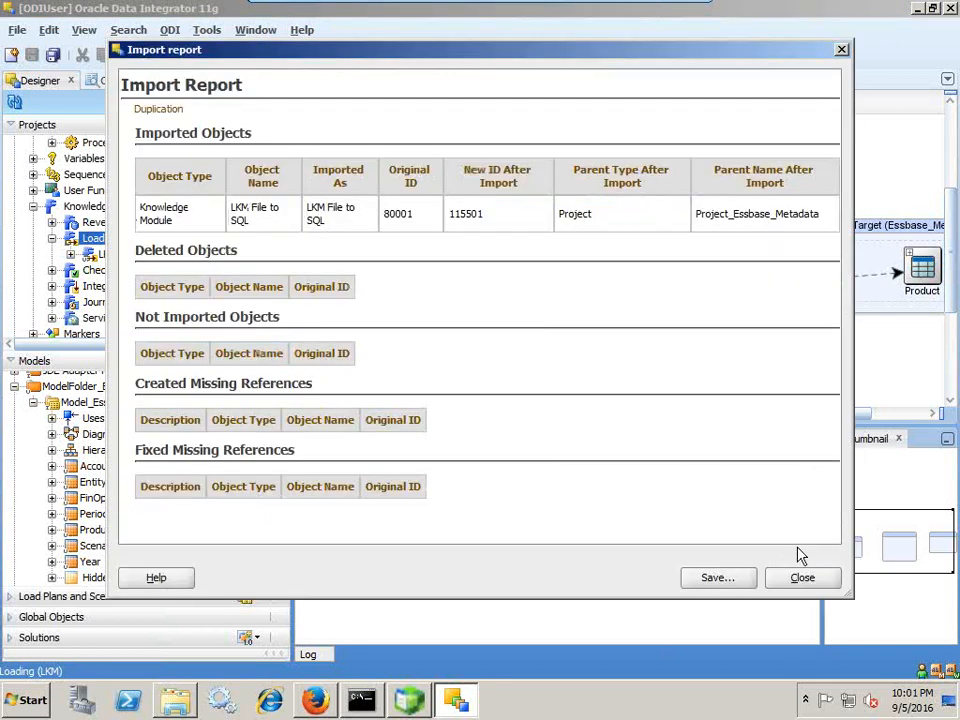
left_click(804, 579)
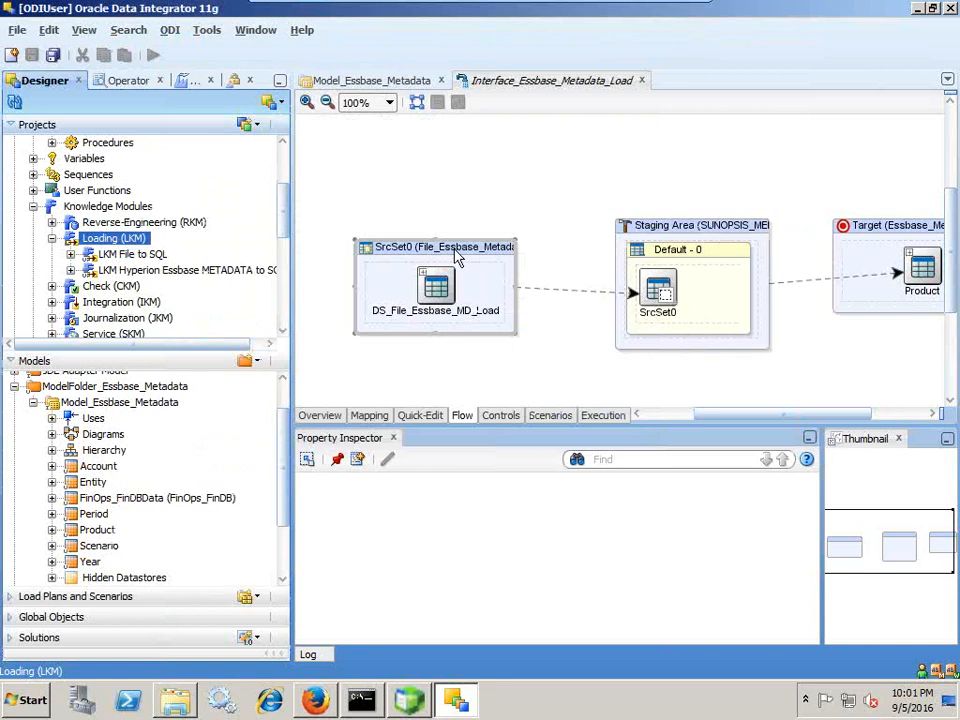
Assign LKM File to SQL as the loading knowledge module of the SrcSet0 source set in the flow diagram
left_click_drag(454, 248, 413, 227)
left_click(485, 530)
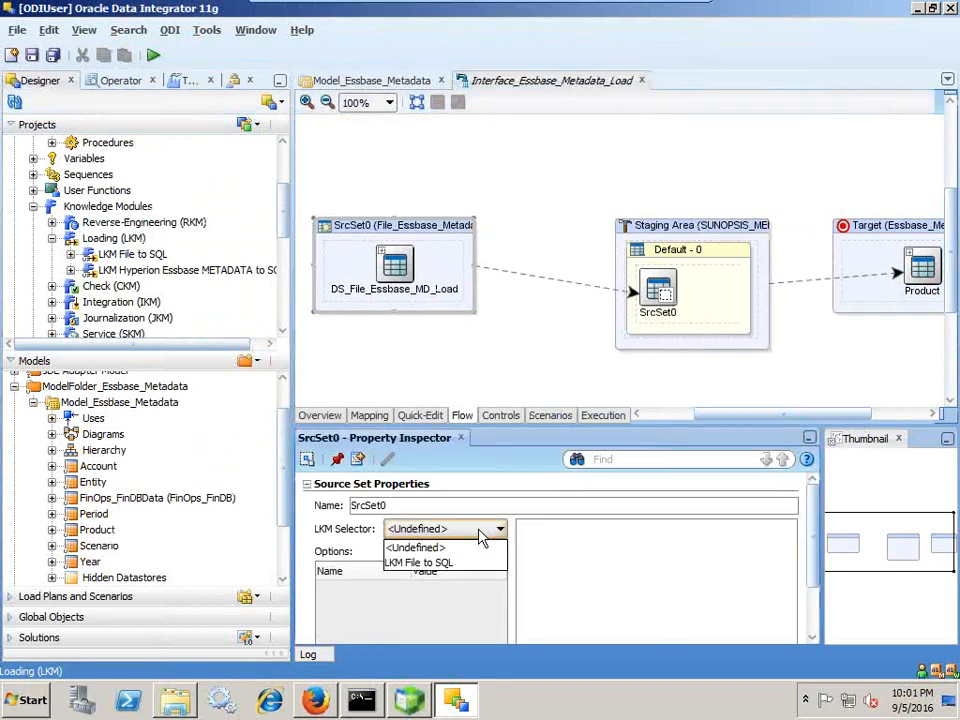
left_click(445, 562)
Reposition the SrcSet0 and Target blocks closer to the staging area in the flow diagram
left_click_drag(397, 238, 470, 258)
left_click_drag(857, 225, 836, 225)
left_click_drag(475, 247, 479, 263)
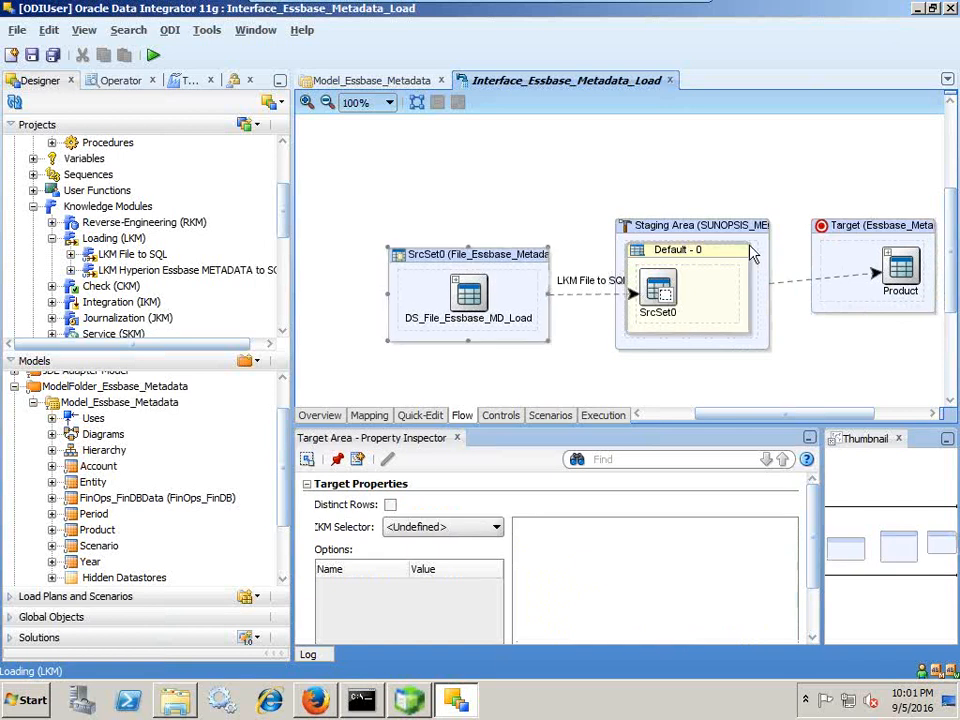
left_click_drag(837, 228, 840, 238)
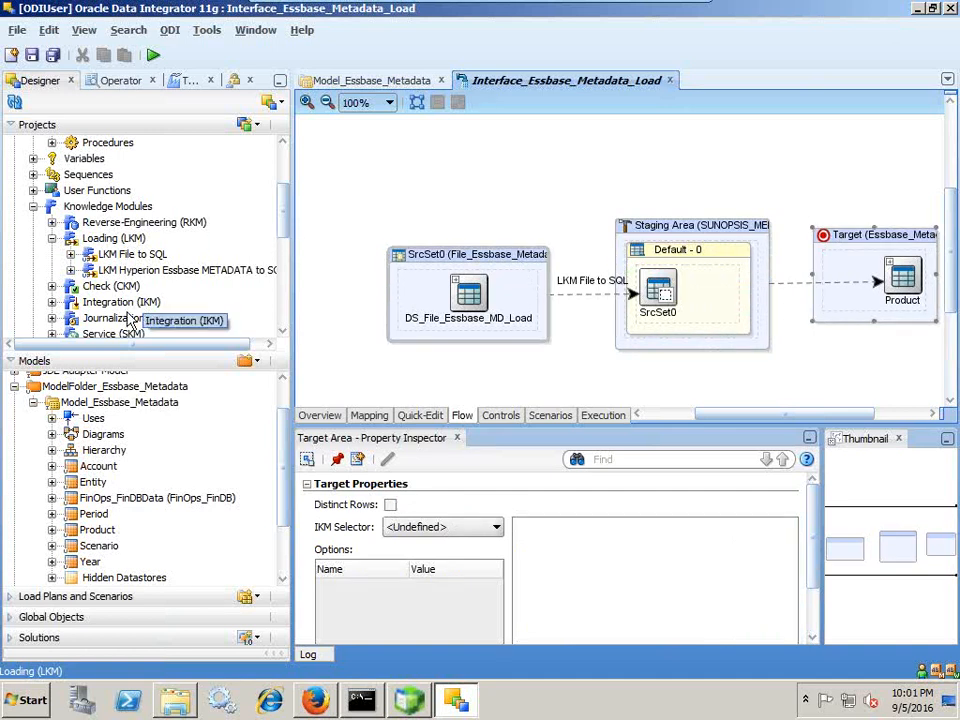
Import the IKM SQL to Hyperion Essbase (METADATA) knowledge module into Project_Essbase_Metadata and close the import report
scroll(200, 270, "down", 2)
scroll(160, 260, "up", 1)
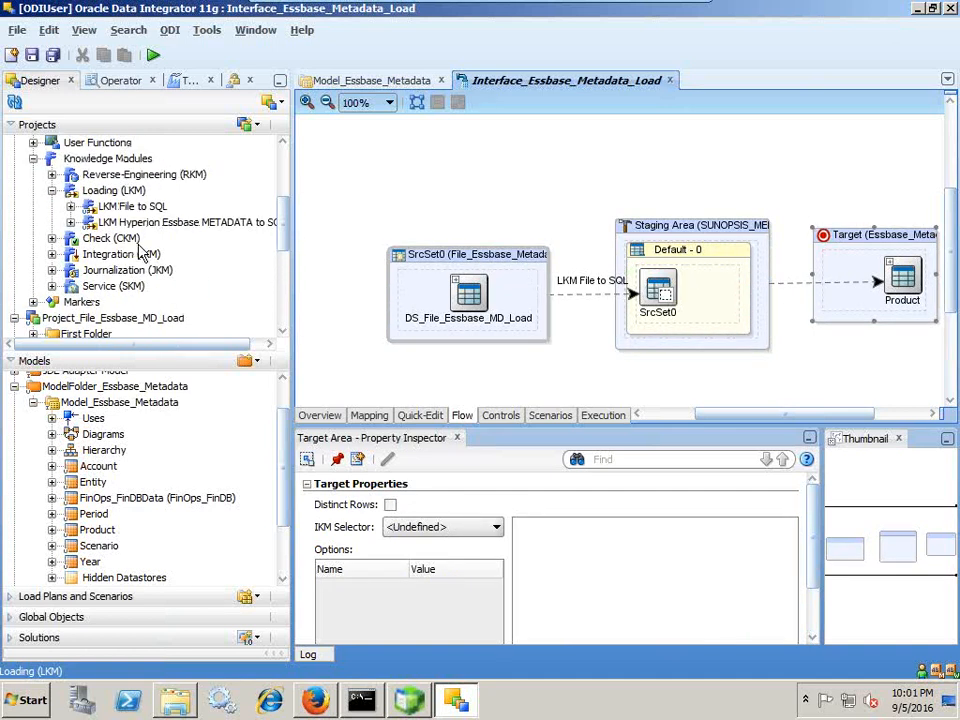
scroll(140, 250, "up", 1)
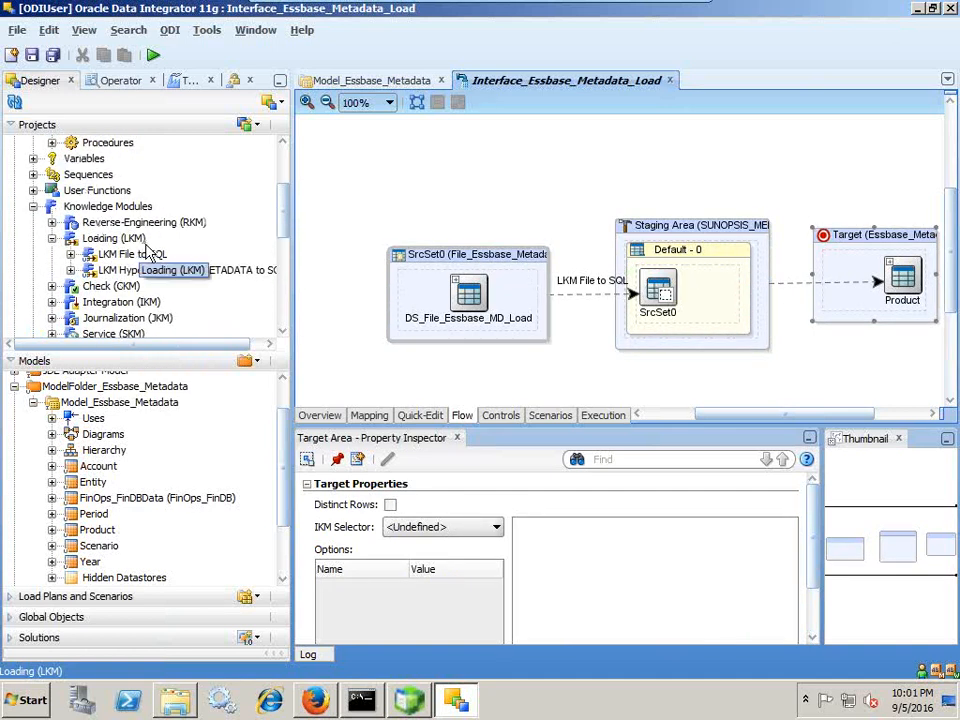
left_click(47, 236)
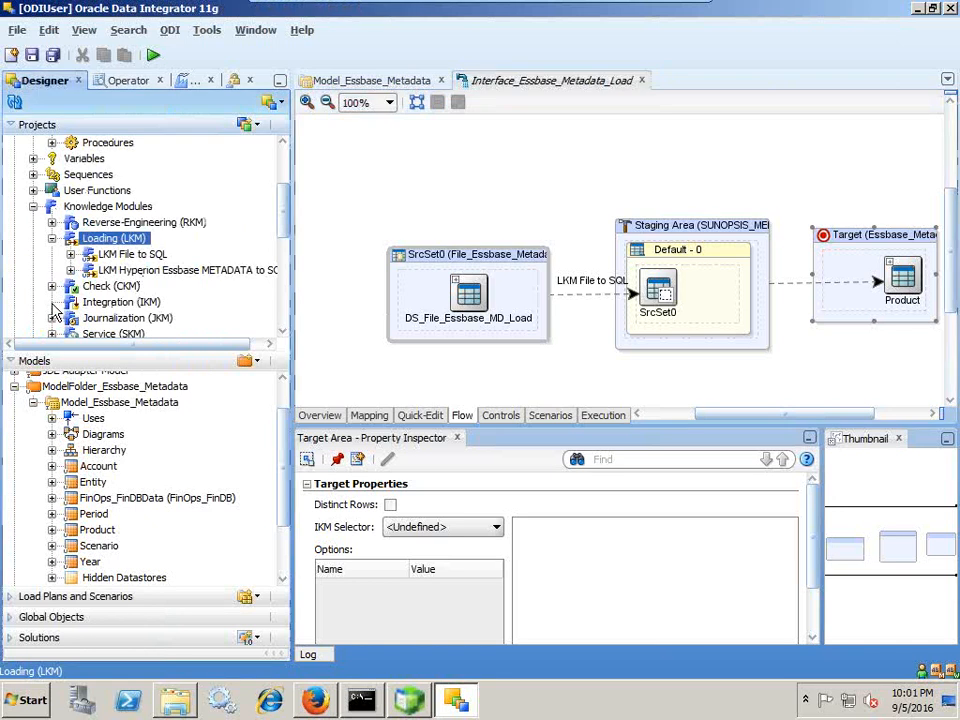
scroll(150, 270, "down", 1)
right_click(127, 259)
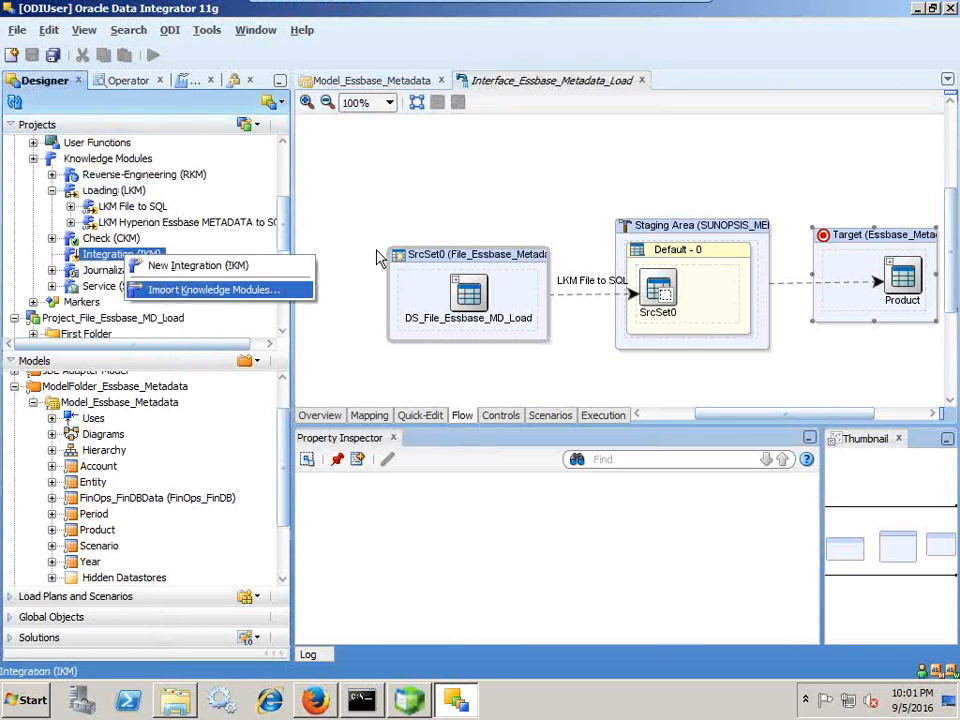
scroll(506, 276, "down", 4)
scroll(506, 285, "down", 1)
scroll(506, 292, "down", 4)
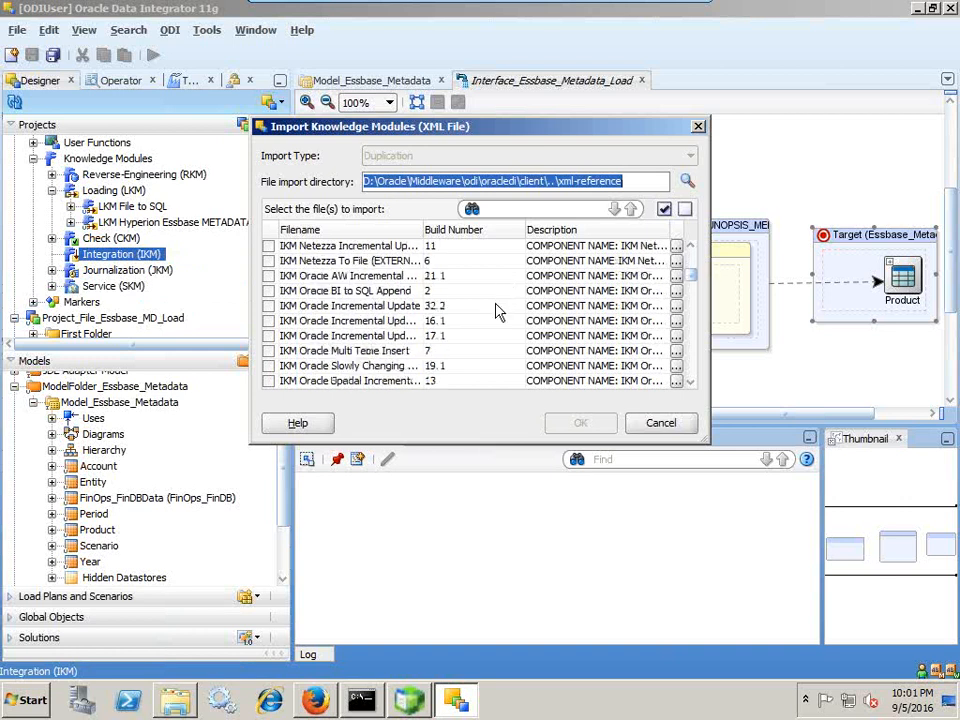
scroll(496, 313, "up", 1)
scroll(494, 313, "down", 3)
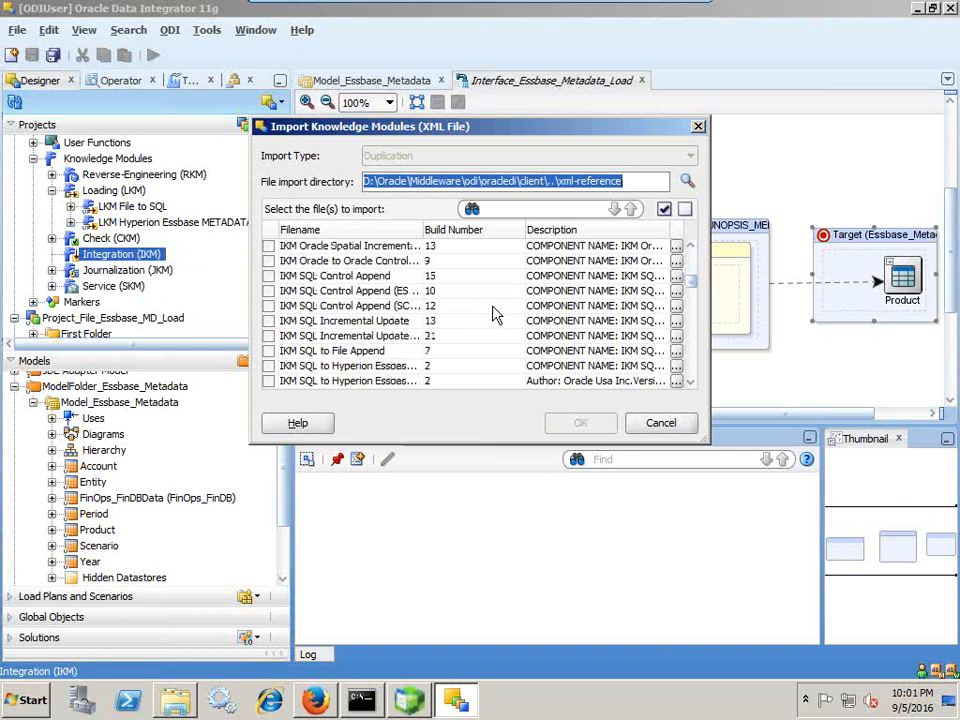
scroll(424, 334, "down", 1)
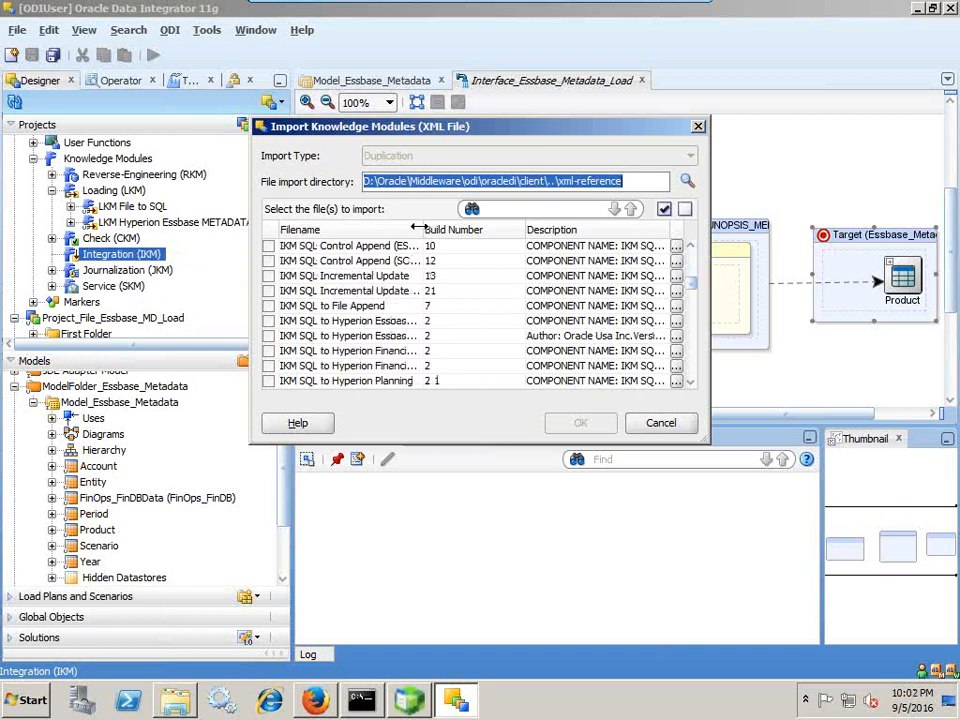
left_click_drag(418, 228, 524, 229)
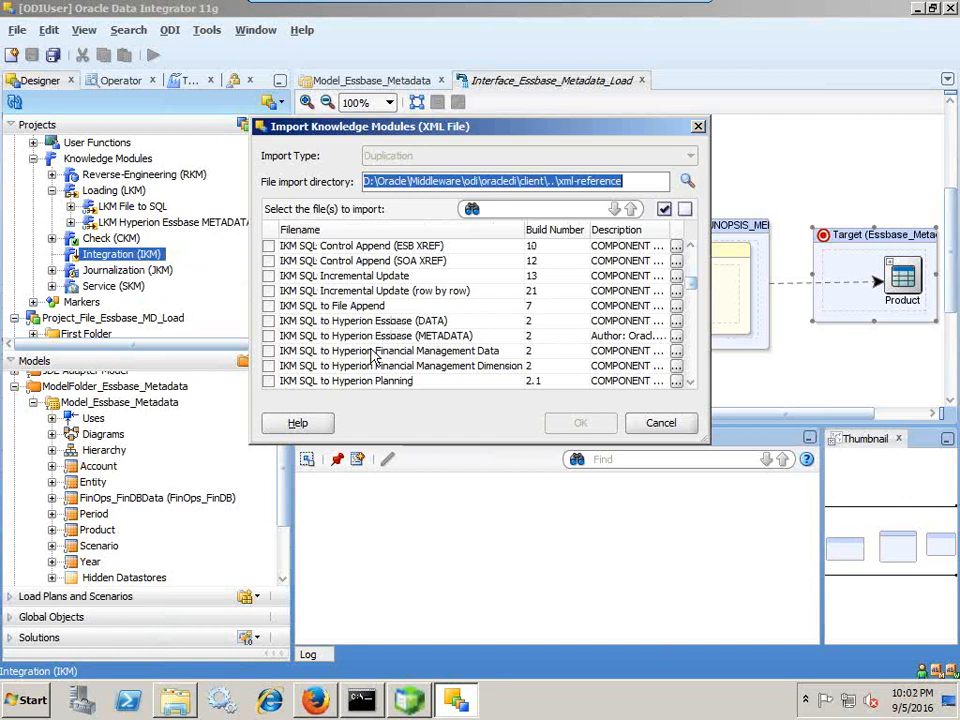
left_click(268, 336)
left_click(578, 423)
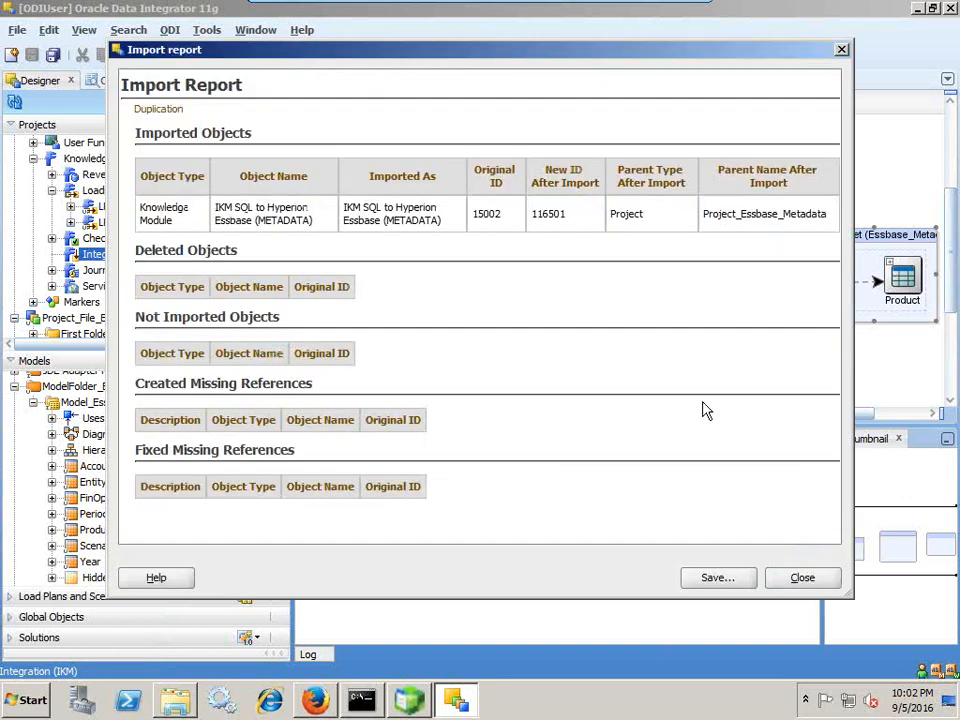
left_click(803, 578)
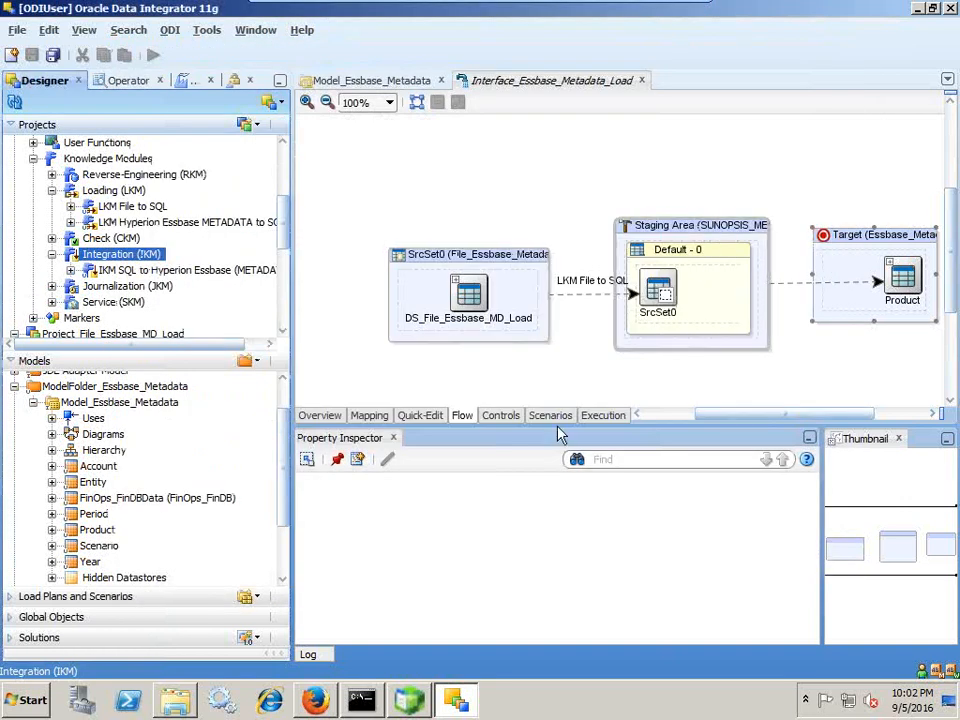
Assign IKM SQL to Hyperion Essbase (METADATA) to the Essbase target area and save the interface
left_click(843, 250)
left_click(465, 533)
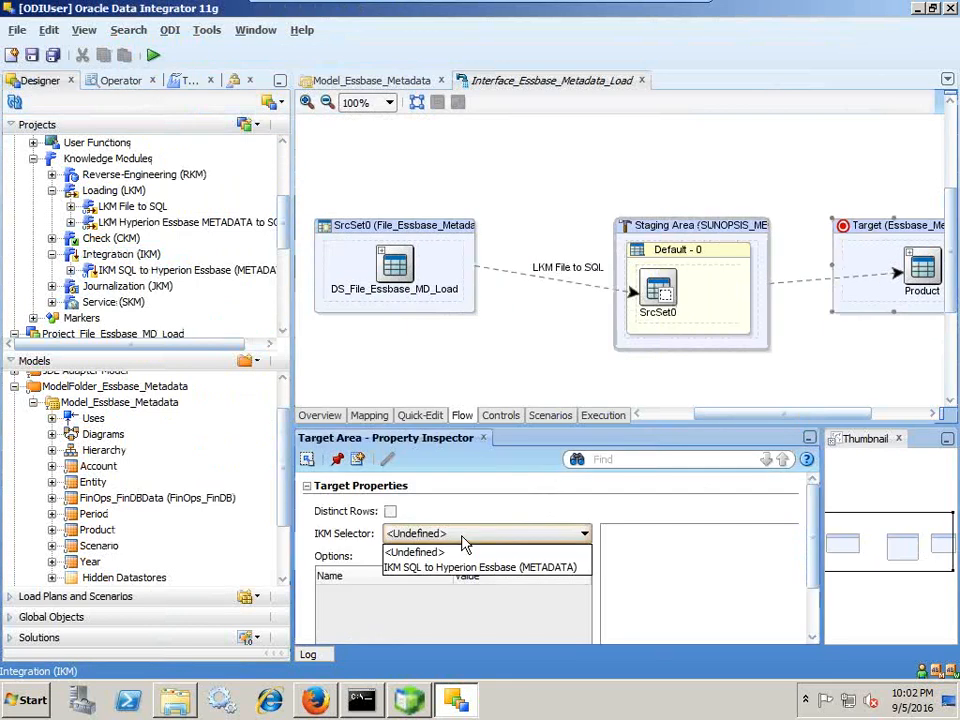
left_click(460, 567)
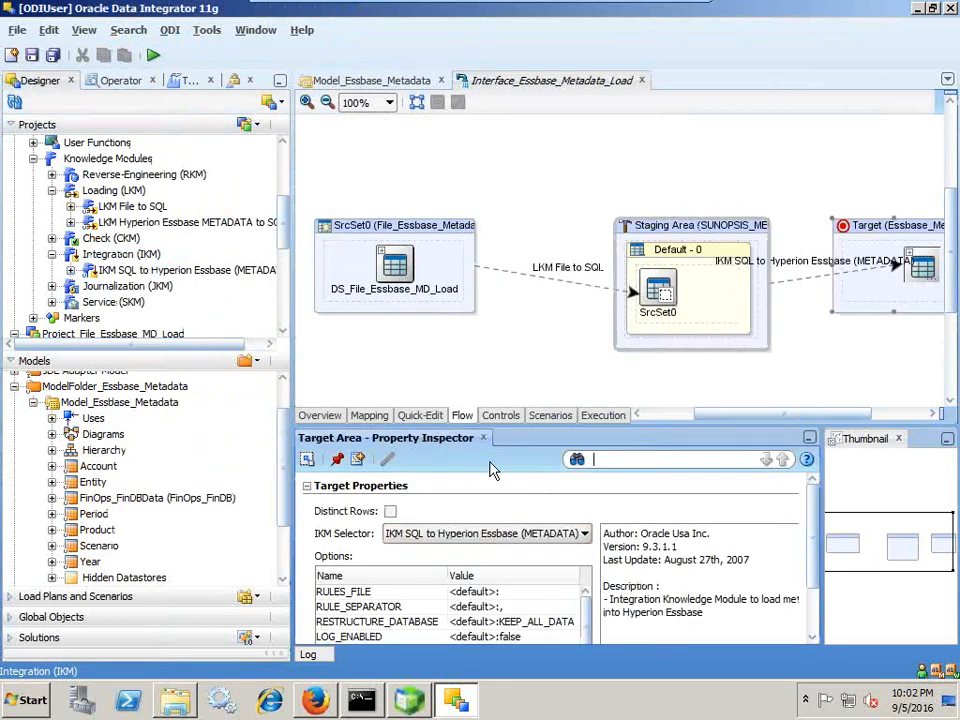
left_click(32, 56)
Review the interface's mapping, and move the Staging Area and Target blocks closer to the source set in the flow diagram
left_click(373, 416)
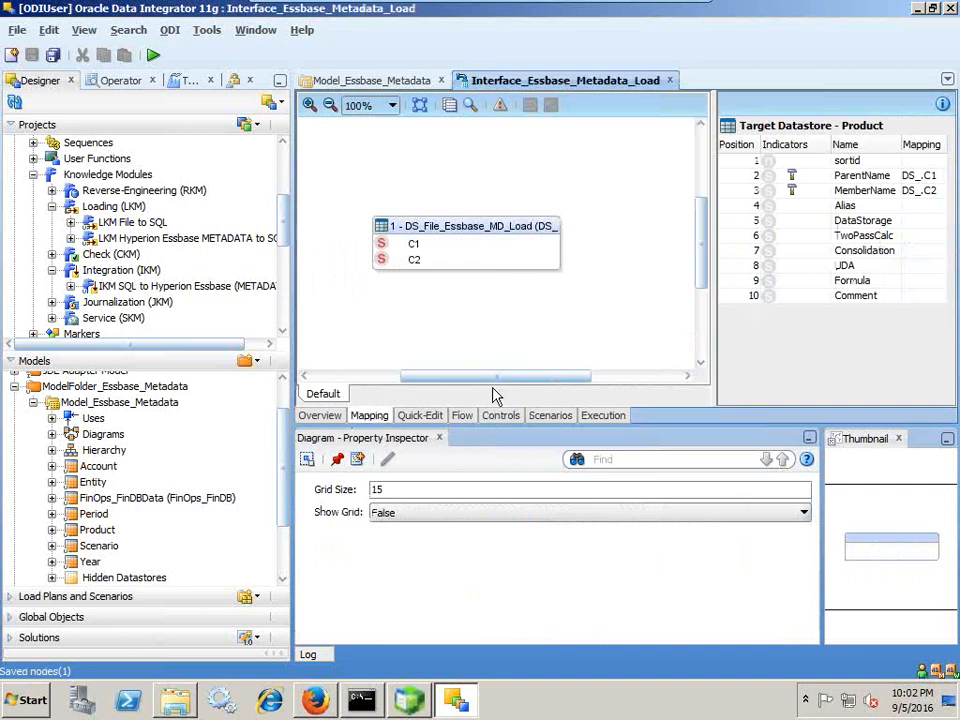
left_click(462, 415)
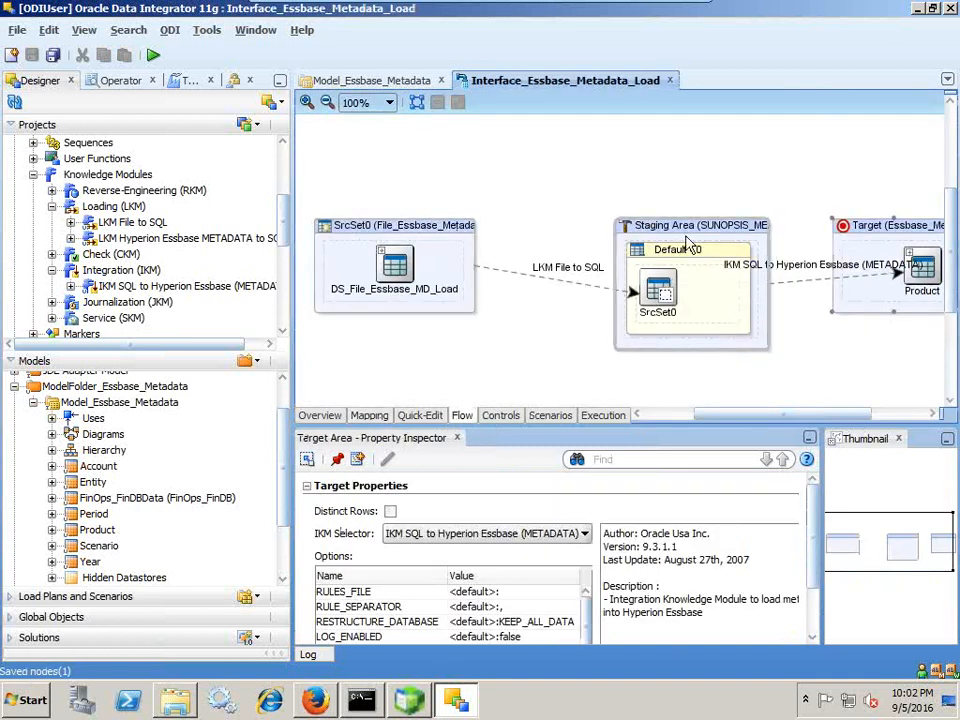
left_click_drag(687, 229, 639, 217)
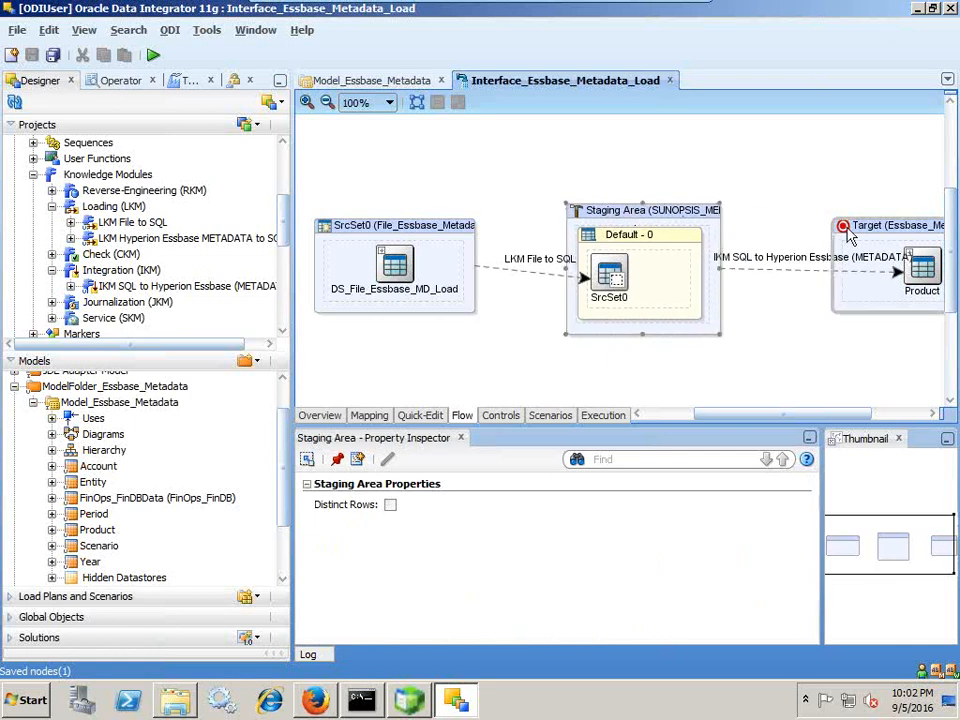
left_click_drag(860, 236, 798, 232)
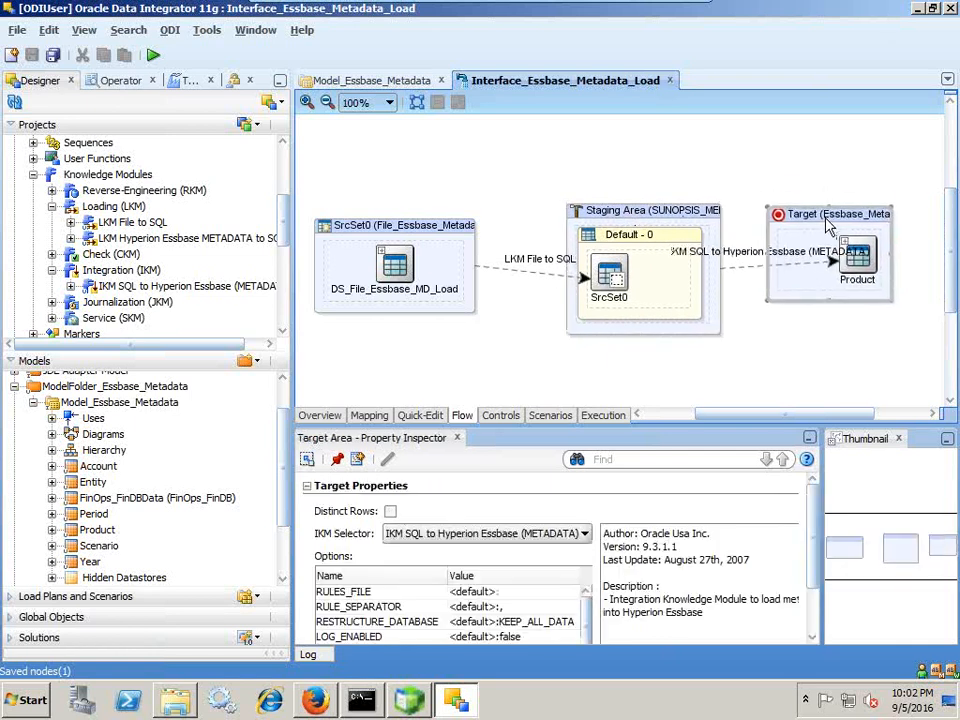
Set the target's RULES_FILE option to LoadProd, checking the name under FinDB's rules files in Essbase Administration Services, and save the interface
left_click(466, 592)
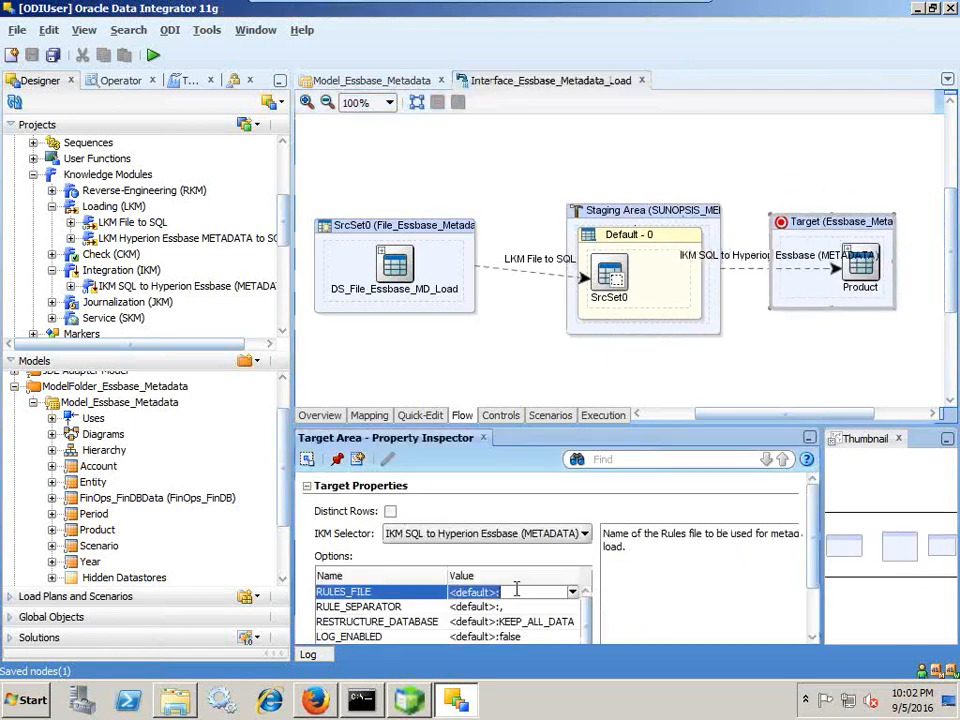
key("alt+Tab")
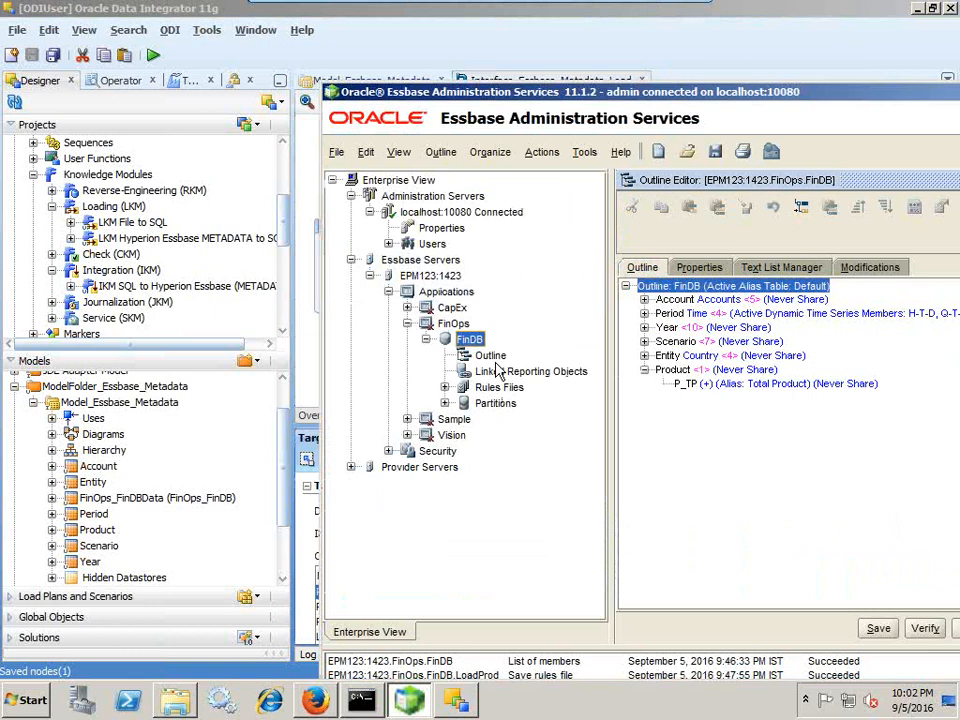
left_click(444, 387)
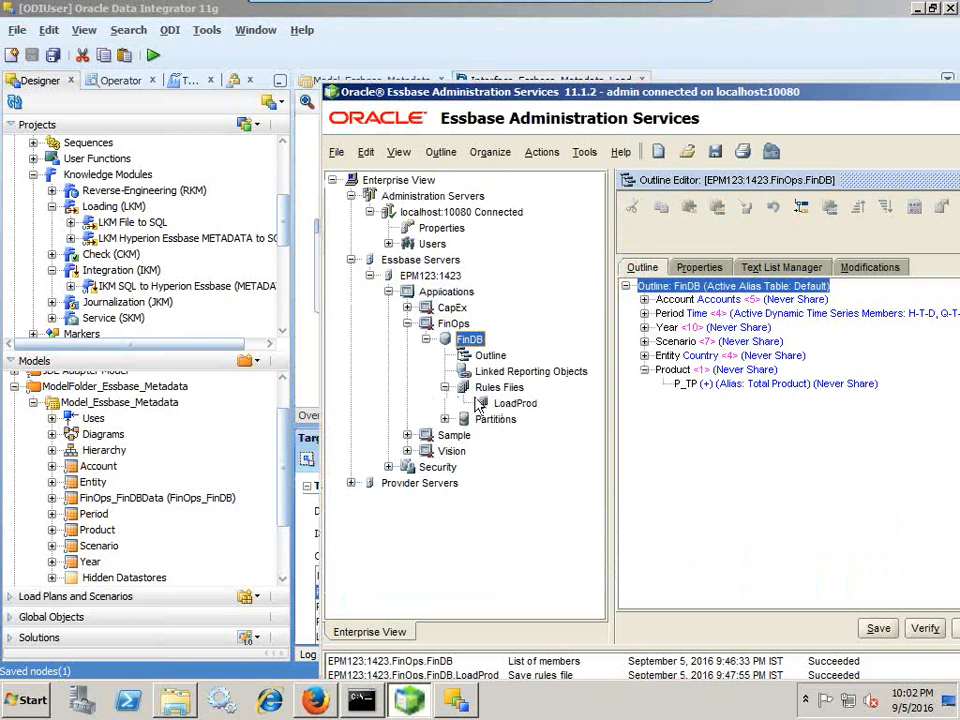
key("alt+Tab")
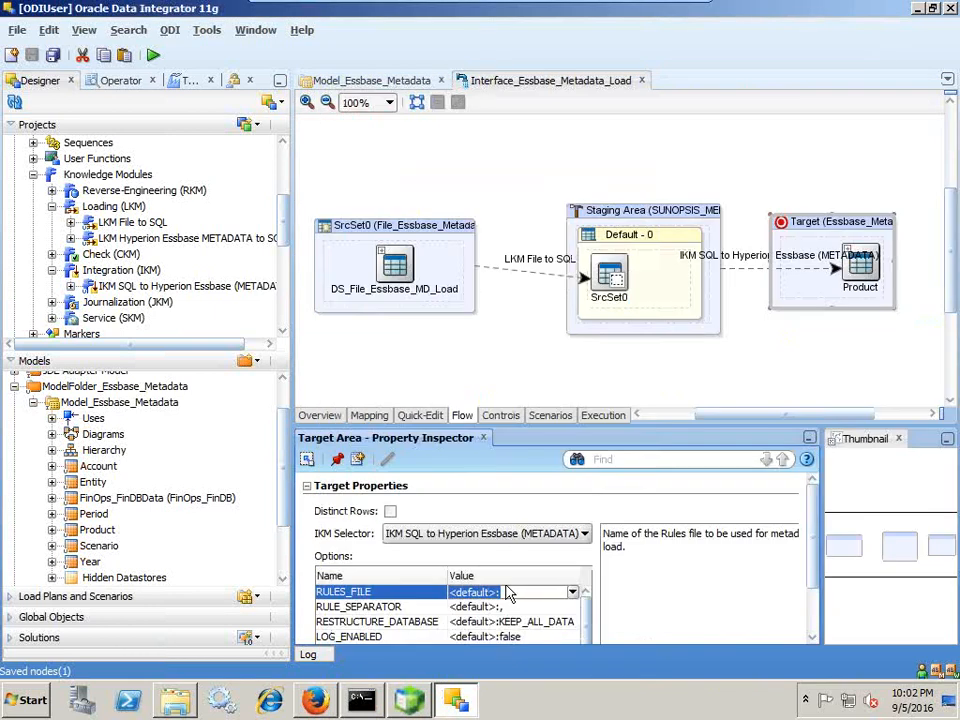
type("LoadProd")
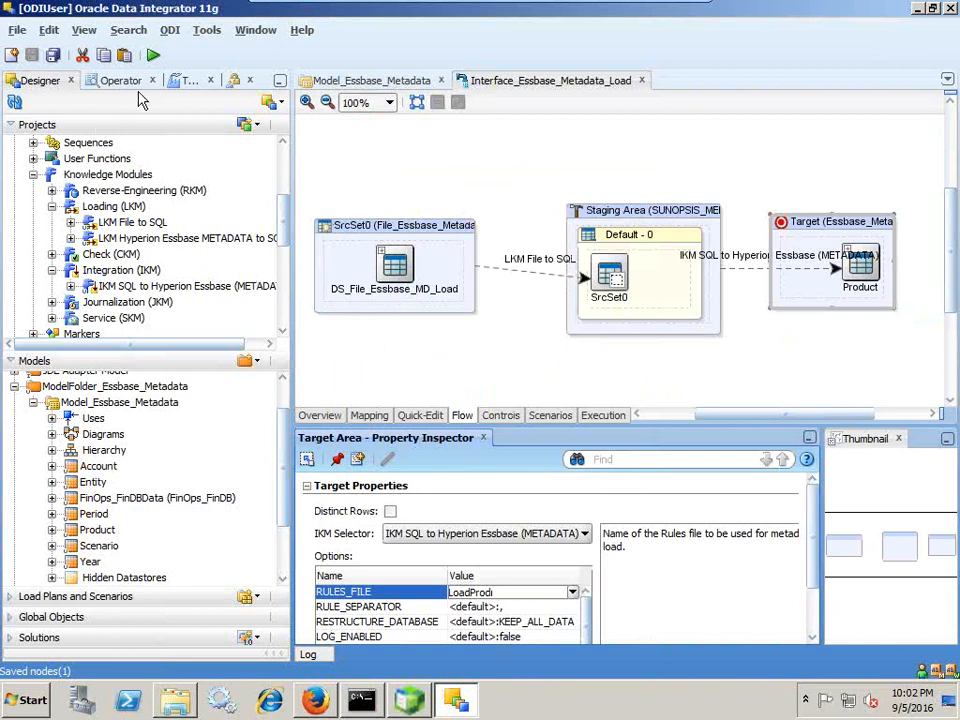
left_click(508, 613)
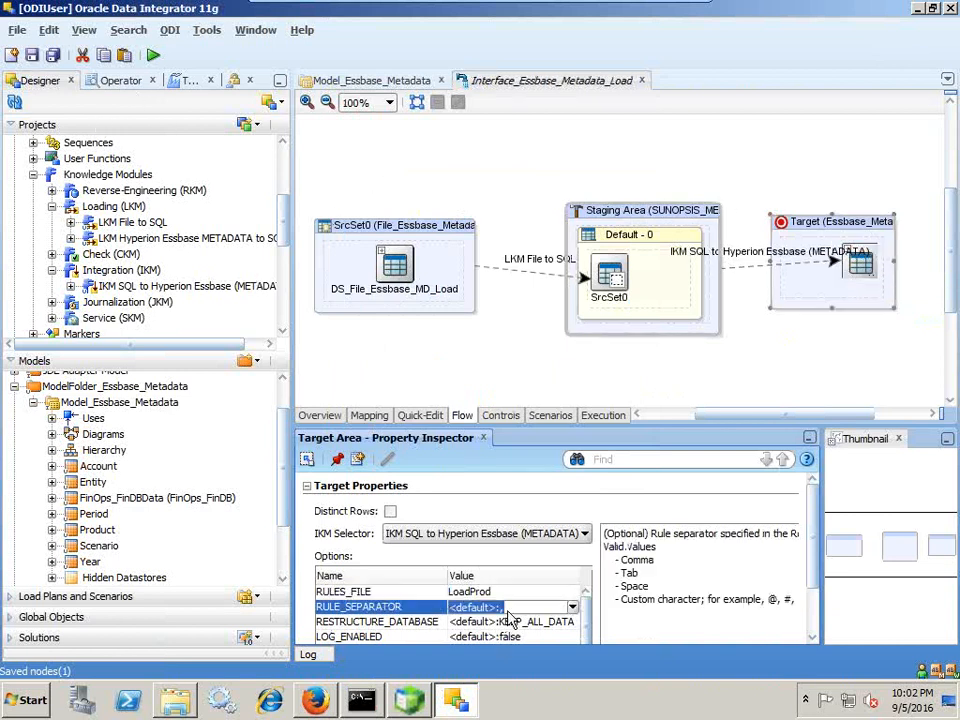
left_click(32, 55)
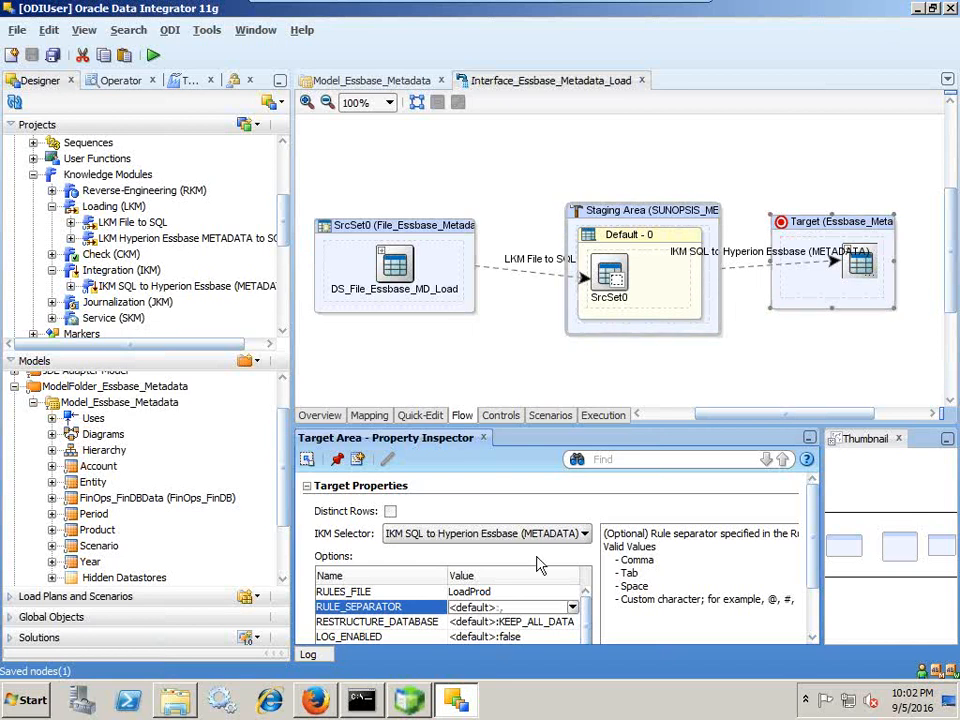
Close the Interface_Essbase_Metadata_Load and Model_Essbase_Metadata editors, unlocking the interface for other users
left_click(642, 81)
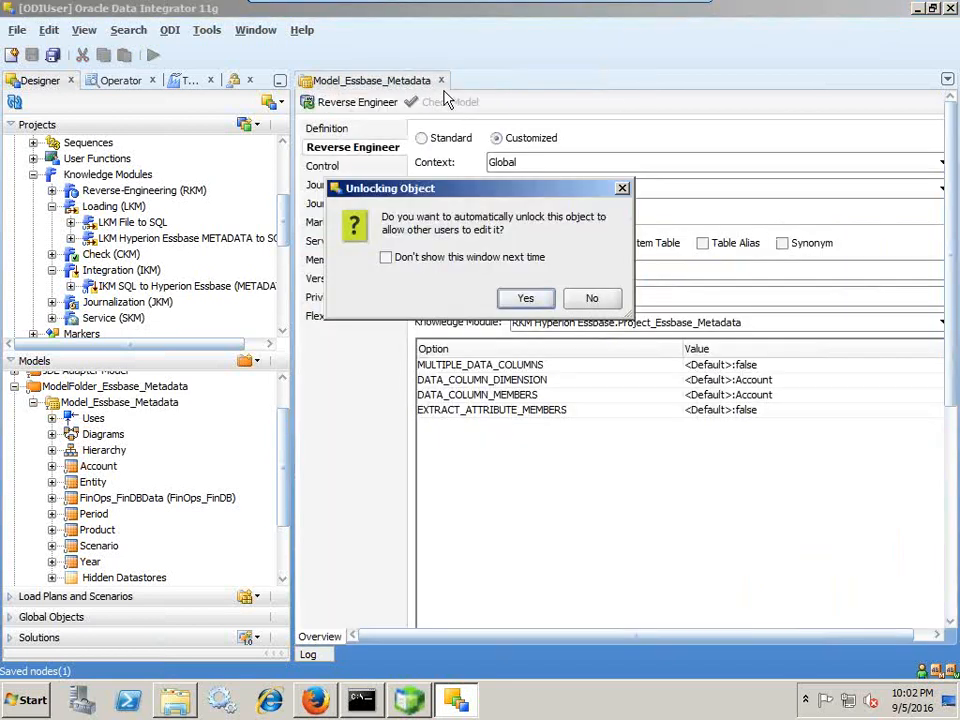
left_click(528, 298)
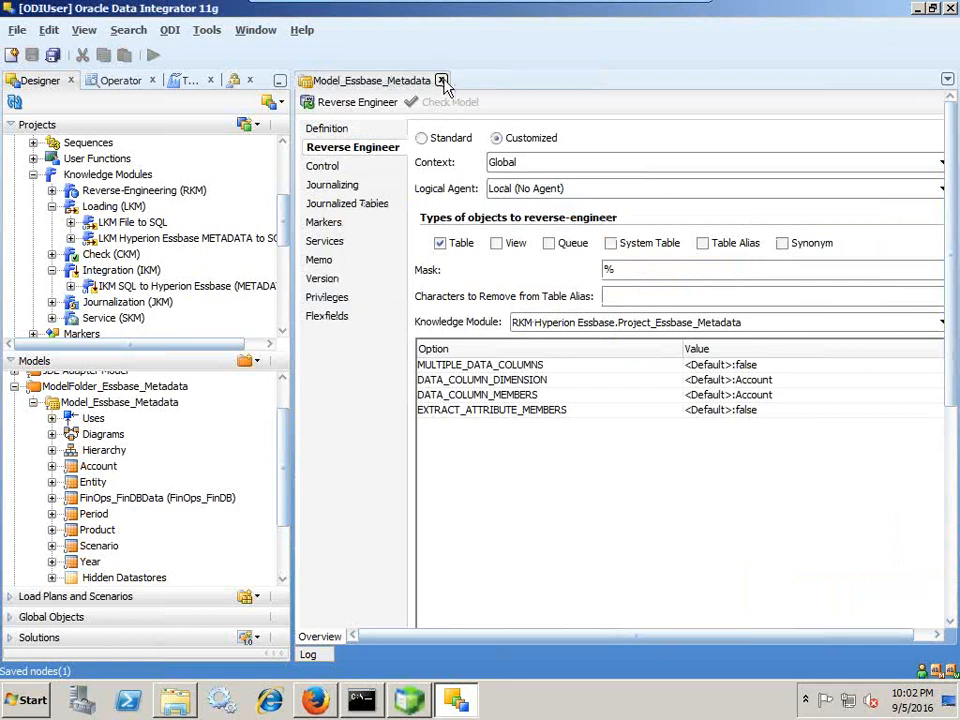
left_click(441, 80)
Execute Interface_Essbase_Metadata_Load in the Global context with log level 6 and dismiss the session notice
left_click(47, 176)
left_click(33, 175)
scroll(33, 175, "up", 2)
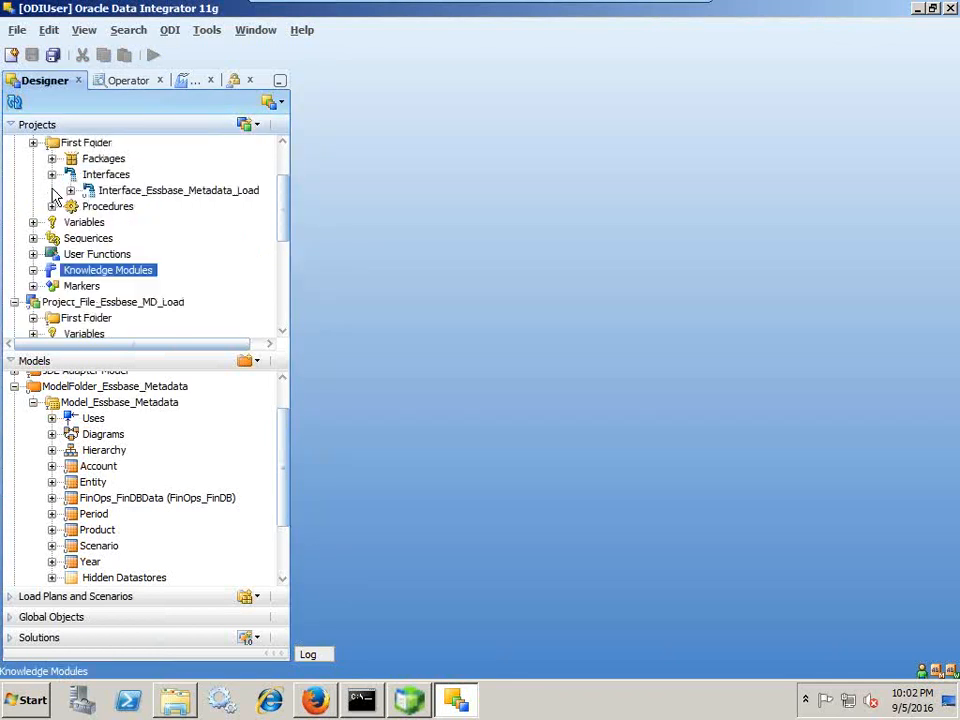
right_click(146, 197)
left_click(212, 395)
left_click(458, 262)
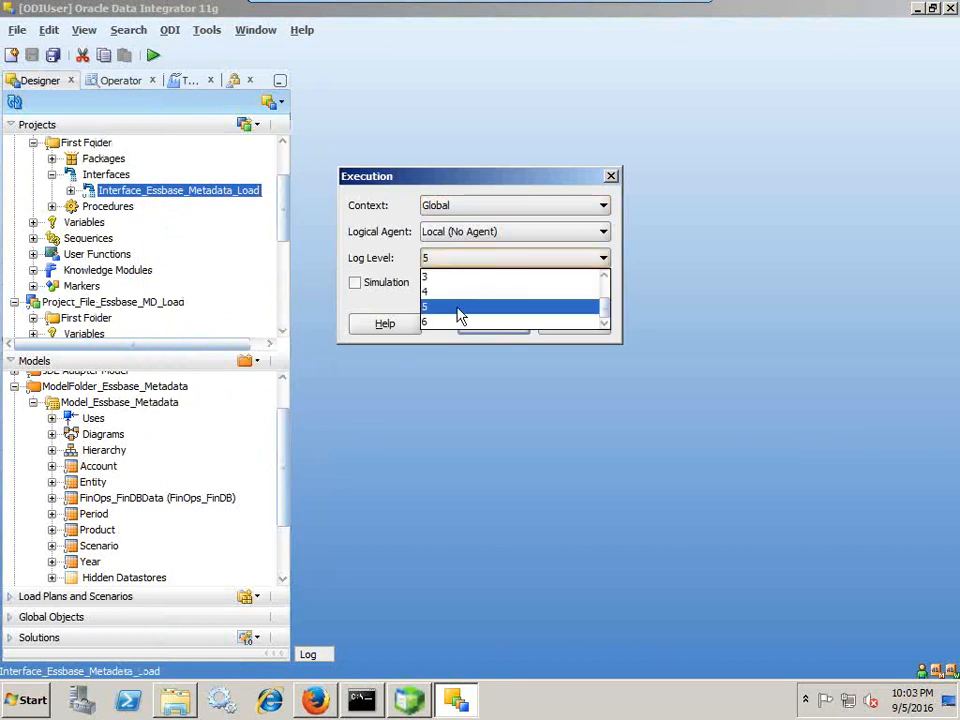
left_click(458, 323)
left_click(482, 326)
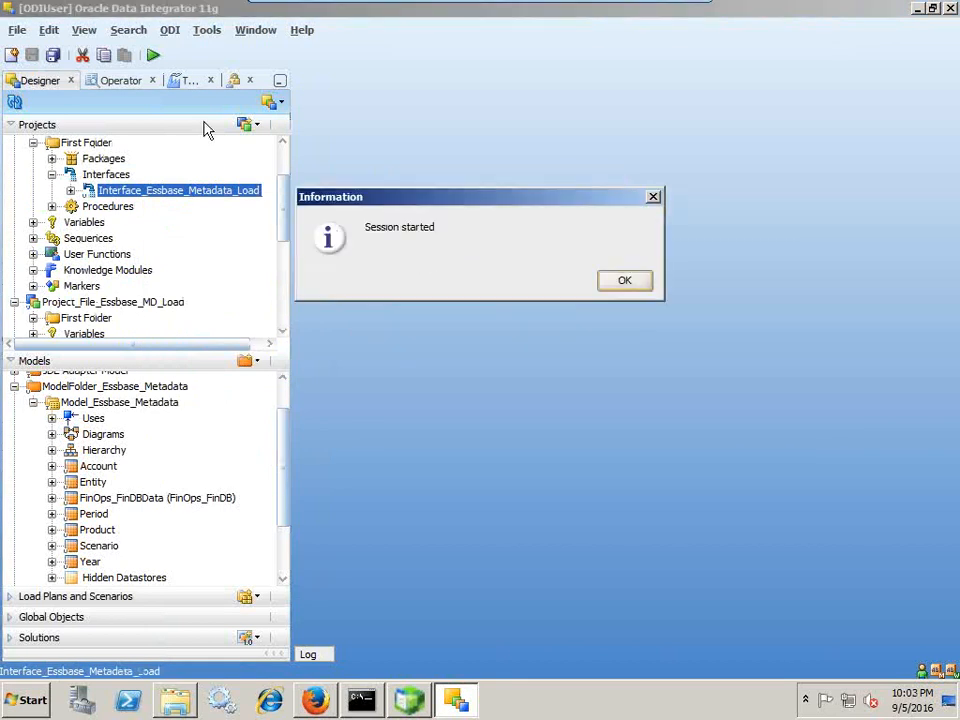
left_click(613, 283)
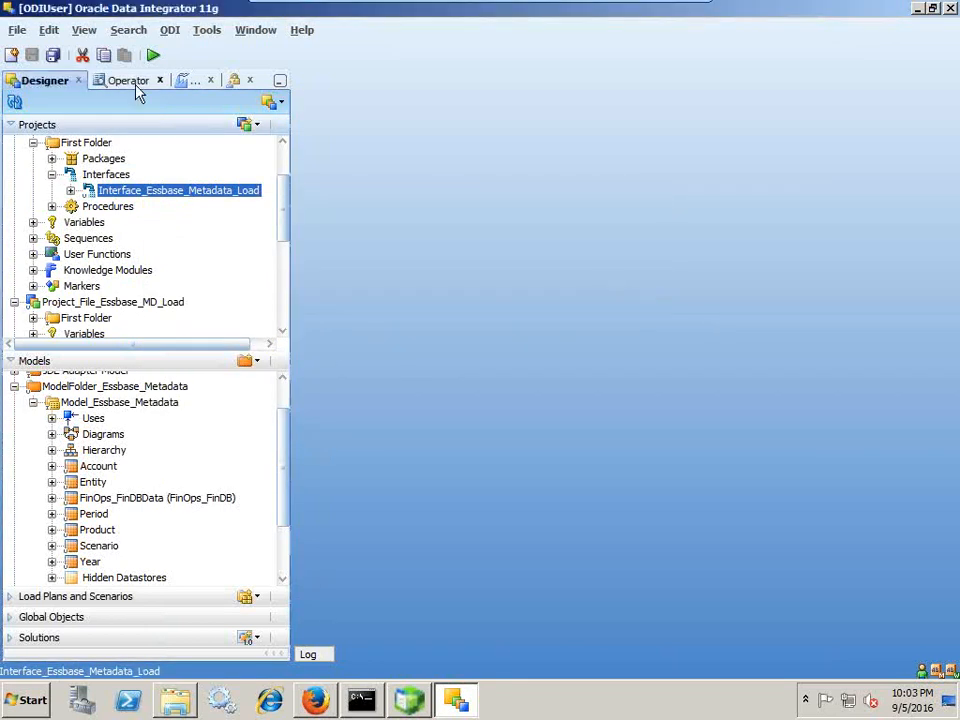
Refresh the Operator session list and expand the Interface_Essbase_Metadata_Load session down to its individual tasks to check their status
left_click(132, 84)
left_click(33, 322)
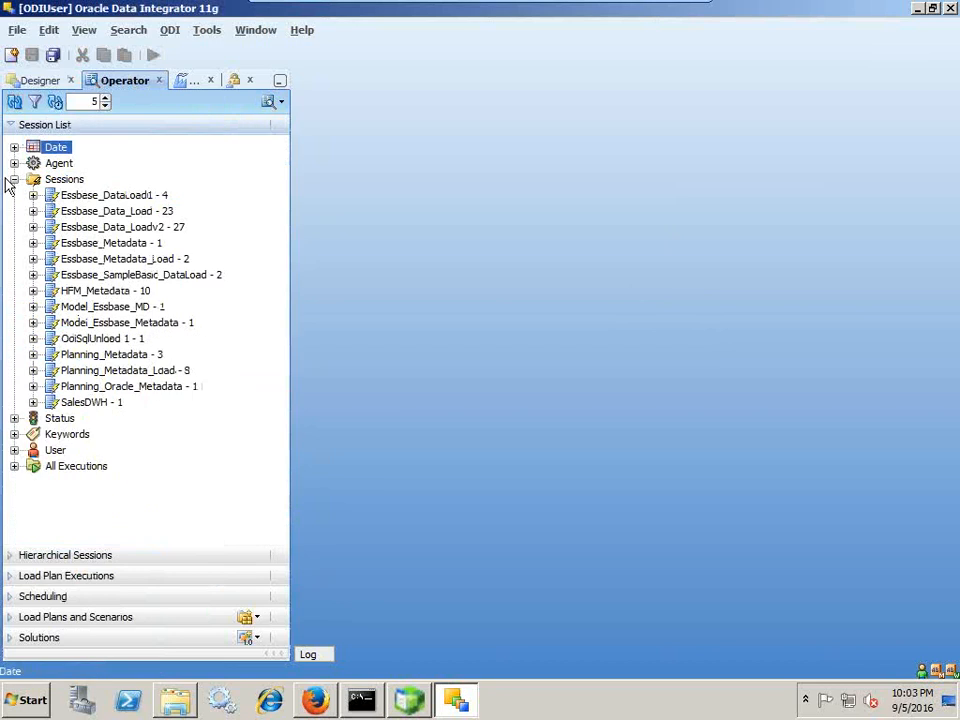
left_click(14, 101)
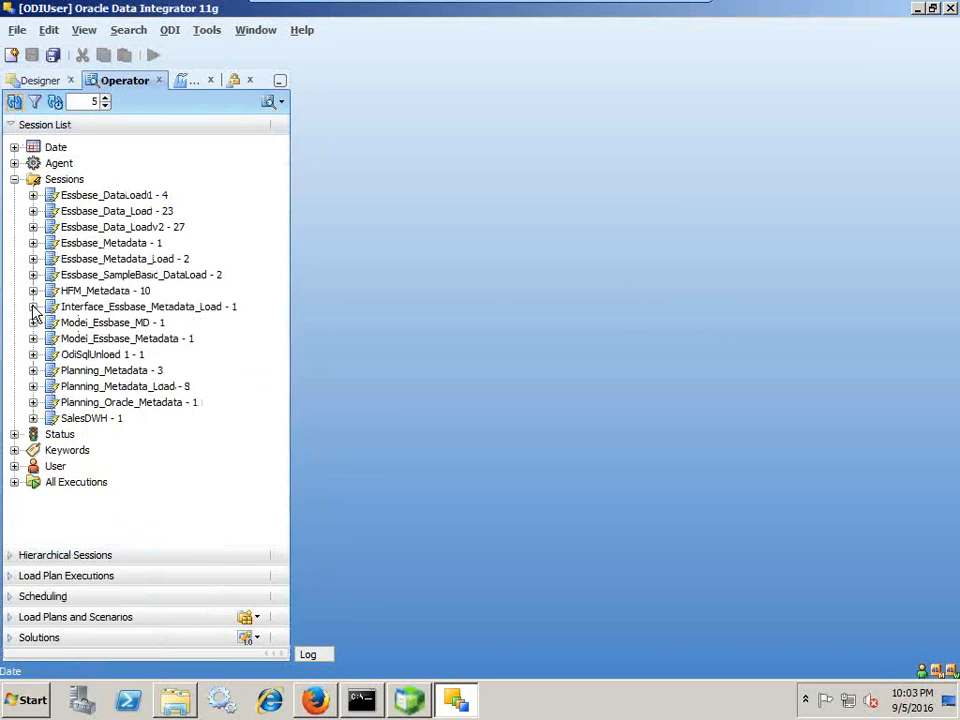
left_click(33, 306)
left_click(52, 322)
left_click(14, 101)
left_click(71, 354)
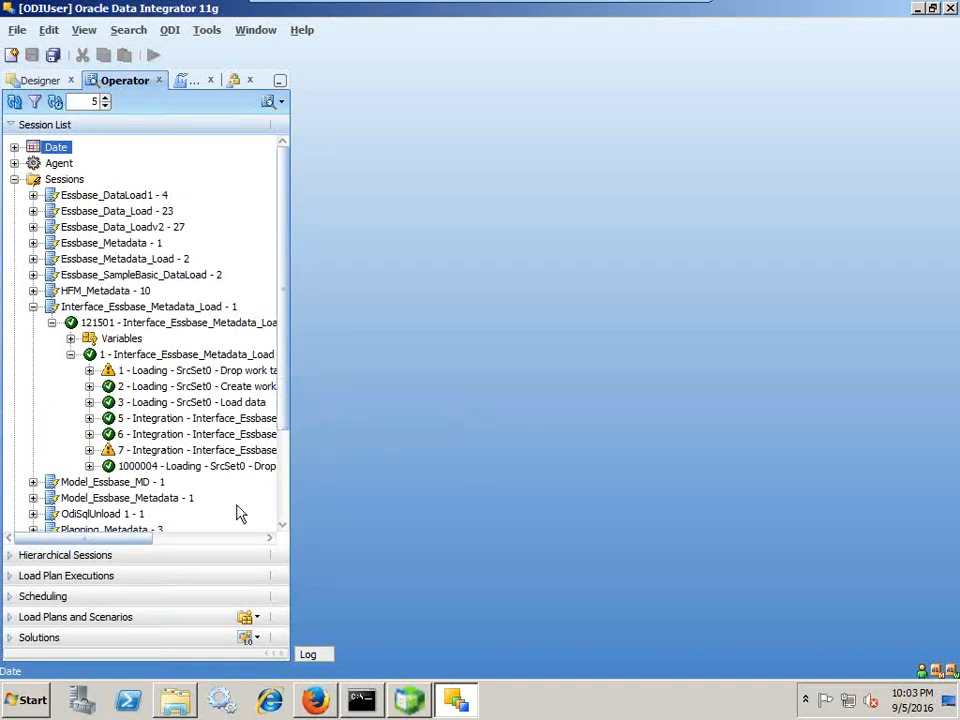
Switch to Essbase Administration Services, reopen the FinDB outline, and expand P_TP under Product to check its members
left_click(409, 700)
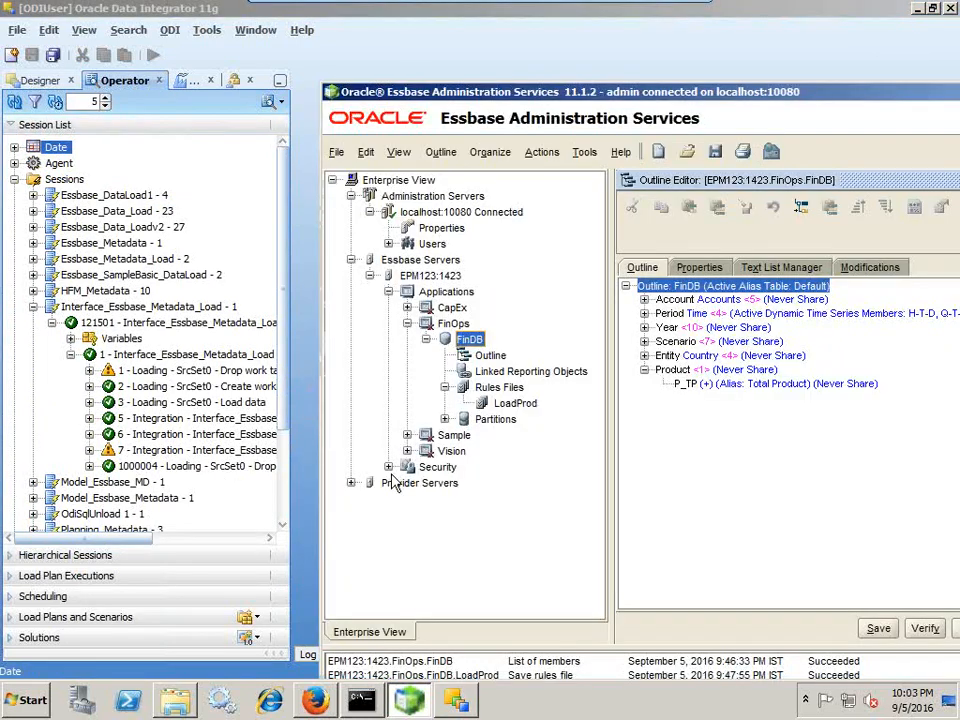
double_click(735, 95)
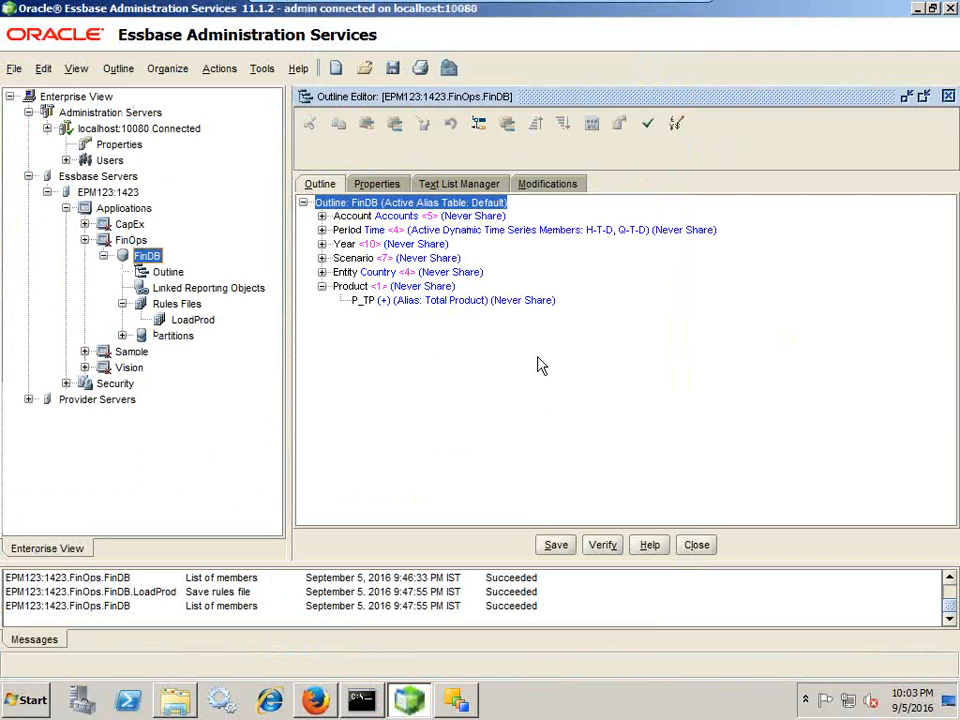
left_click(698, 545)
double_click(168, 273)
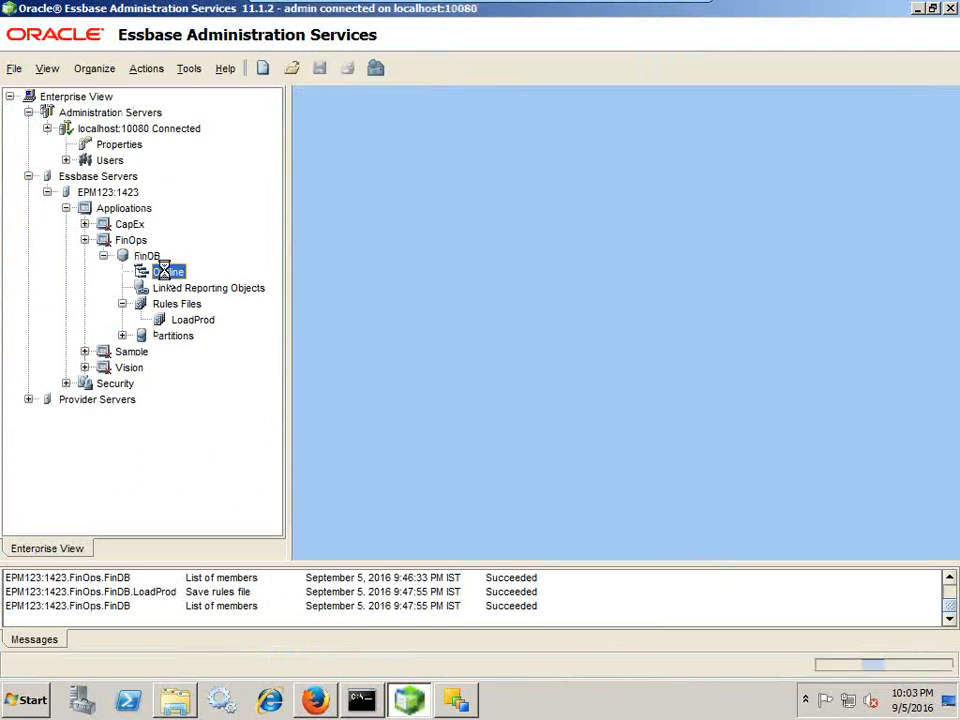
left_click(331, 297)
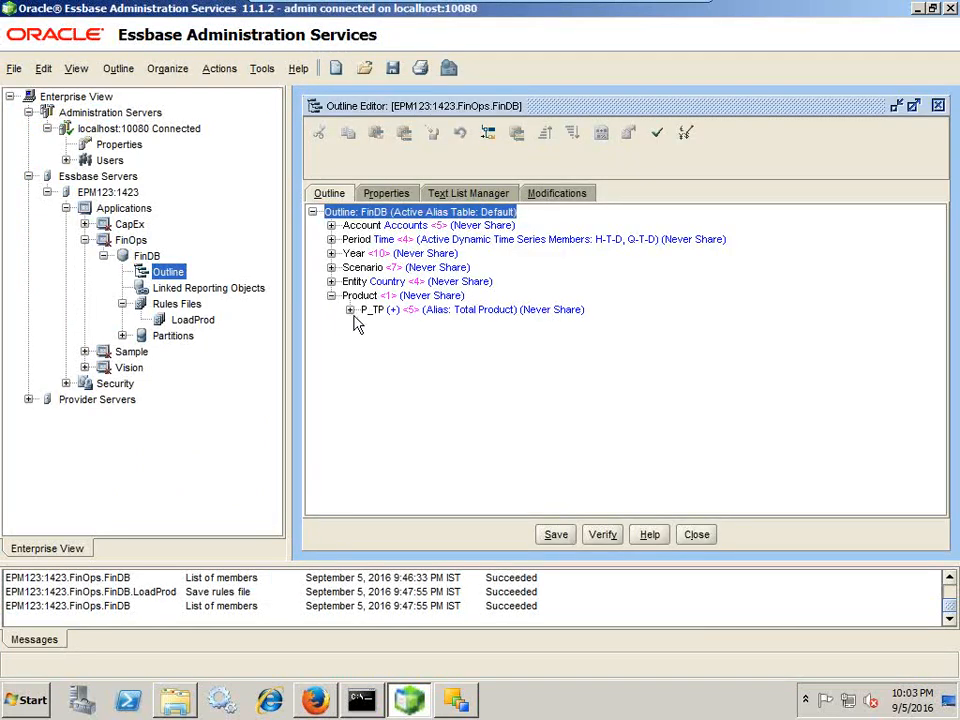
left_click(350, 310)
Open the Load_NewProducts text file from the DataSource folder and place it beside the FinDB outline to compare the products
left_click(173, 700)
double_click(247, 370)
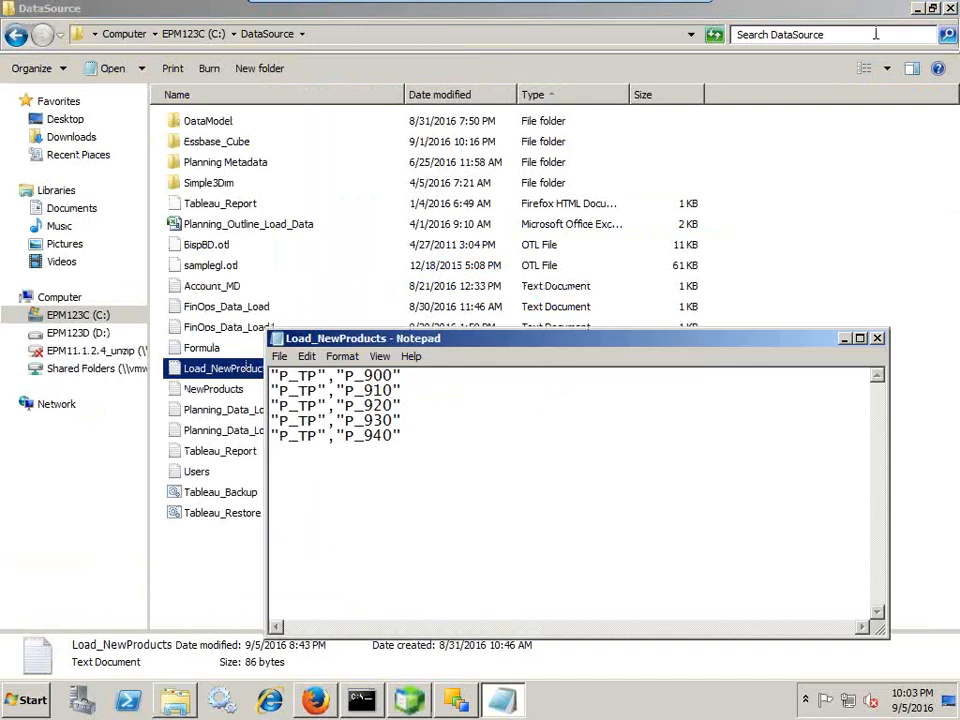
left_click(917, 8)
left_click_drag(460, 342, 727, 253)
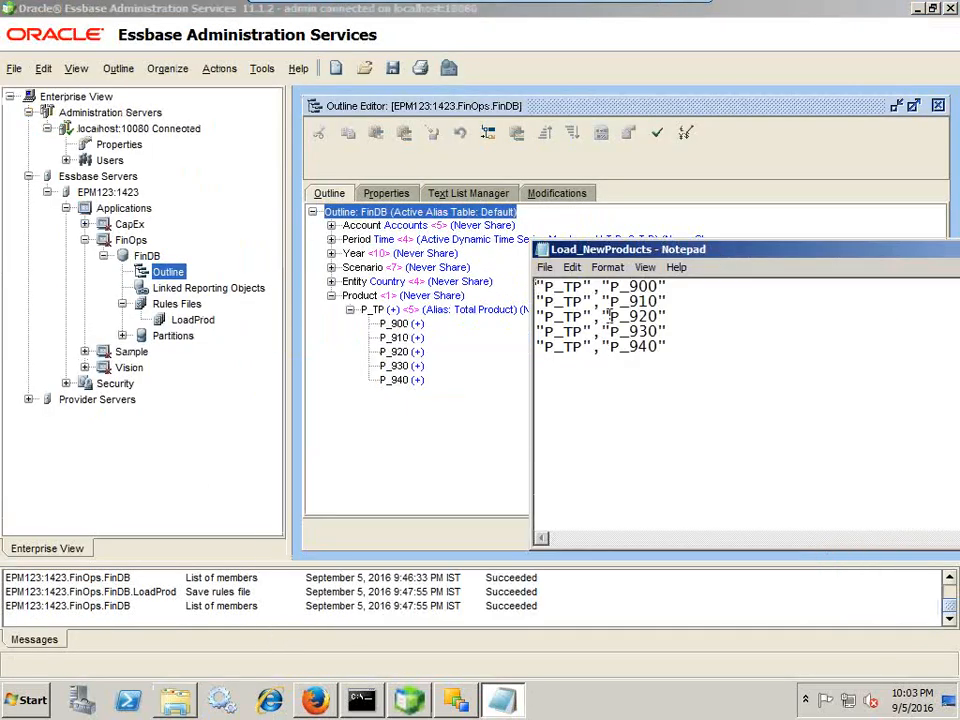
left_click(662, 14)
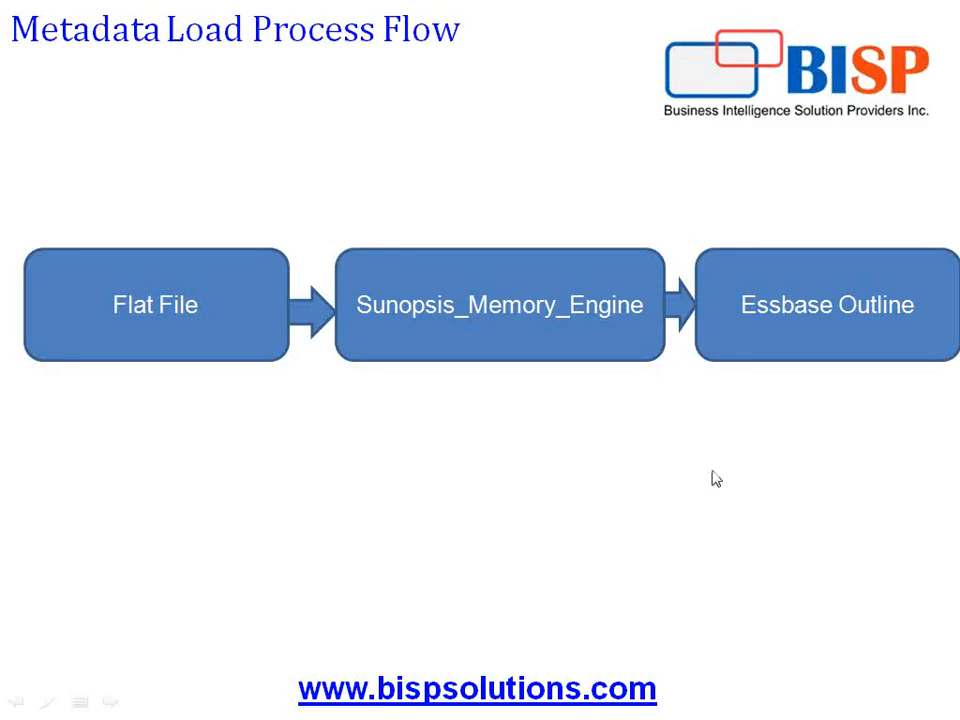
left_click(485, 447)
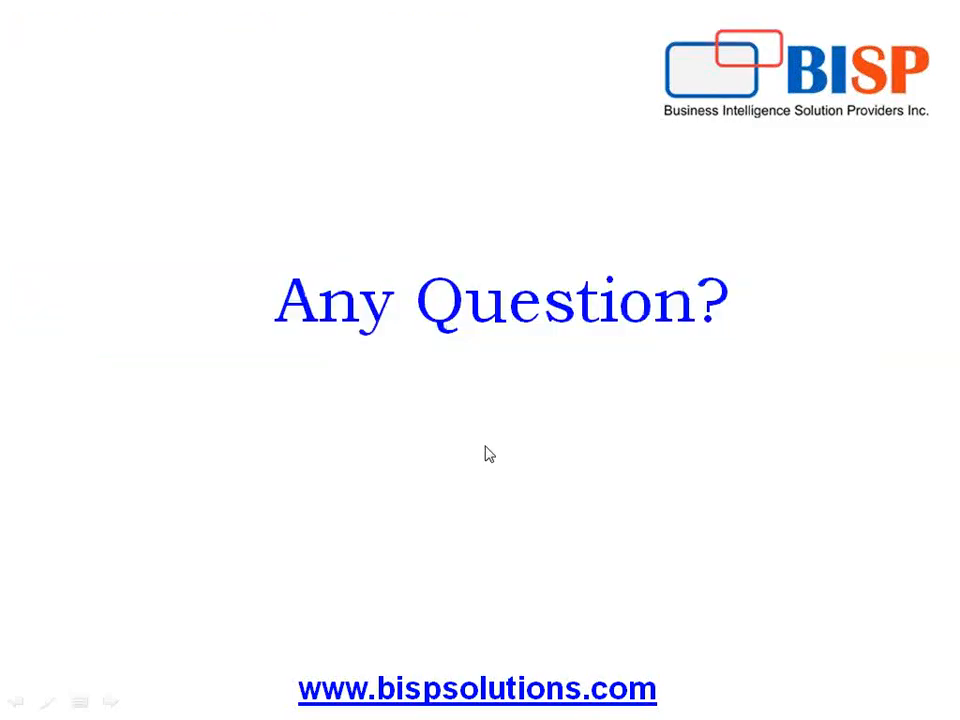